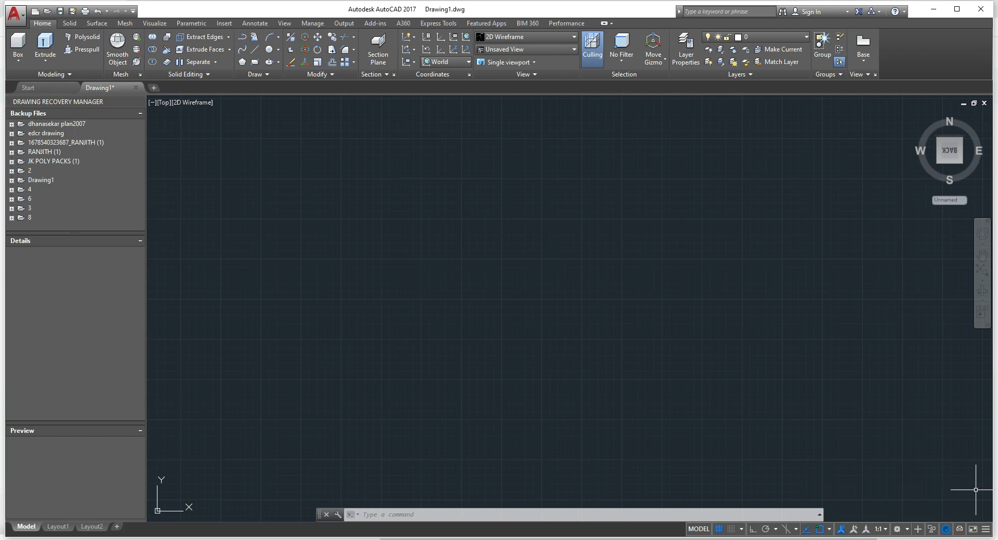
Step: Check the dimensioned master room wardrobe image in WhatsApp Web, and return to the maximized drawing
{"action": "left_click", "coordinate": [956, 9]}
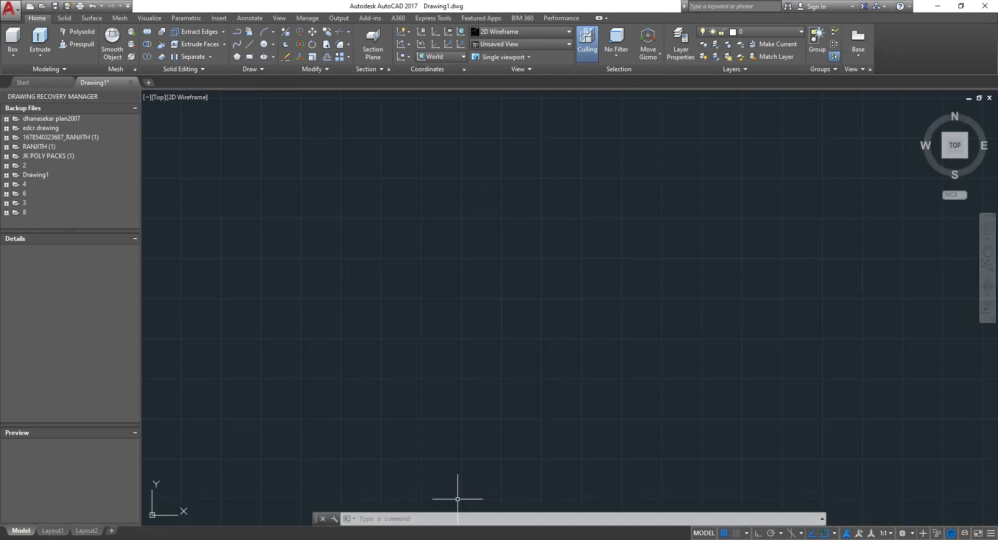
{"action": "key", "text": "alt+Tab"}
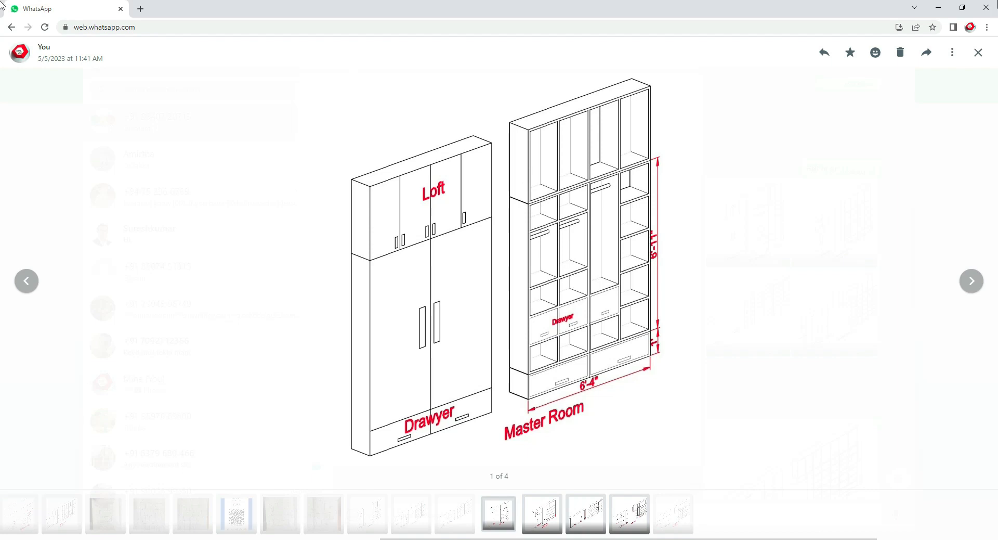
{"action": "left_click", "coordinate": [938, 8]}
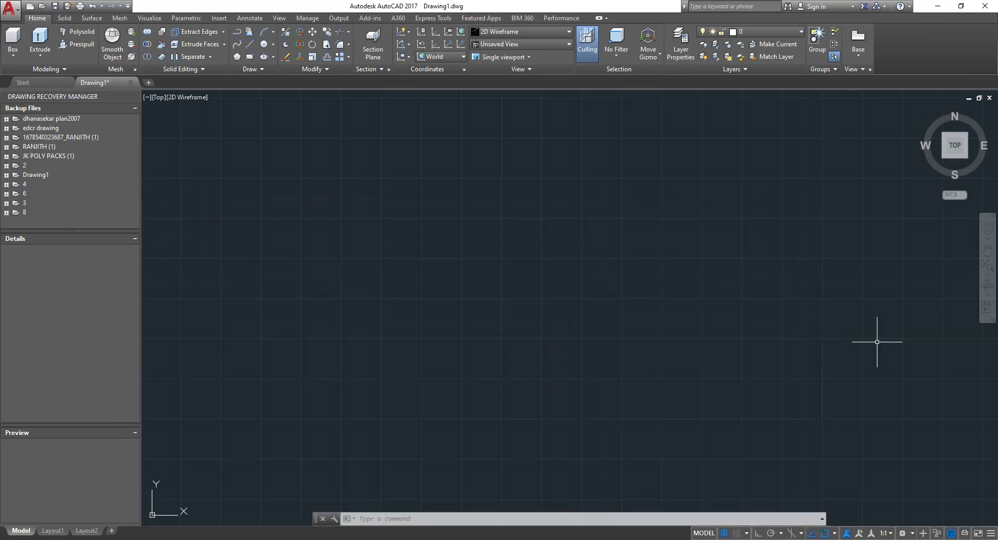
Step: Look through the available workspaces without changing the current one, and set the drawing view to SW Isometric
{"action": "left_click", "coordinate": [912, 534]}
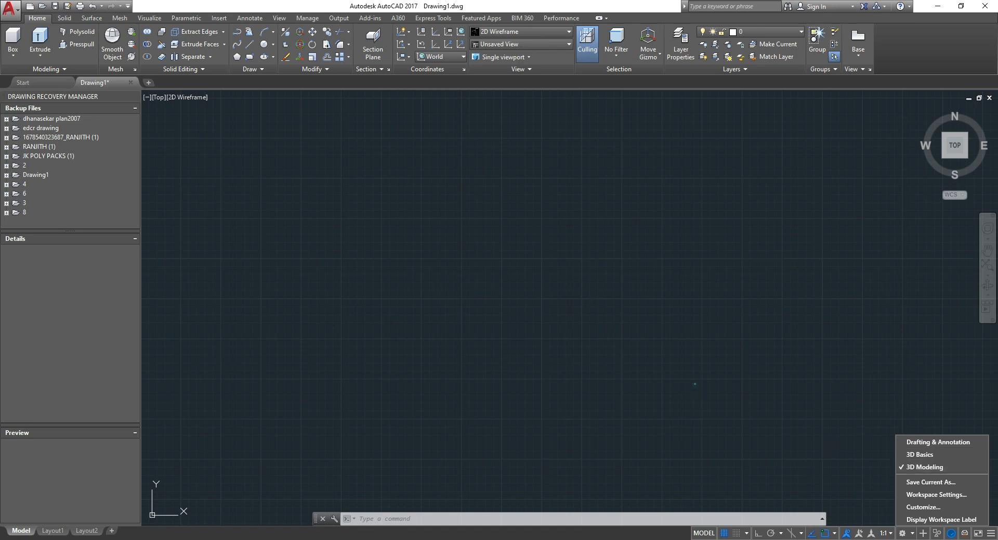
{"action": "left_click", "coordinate": [695, 383]}
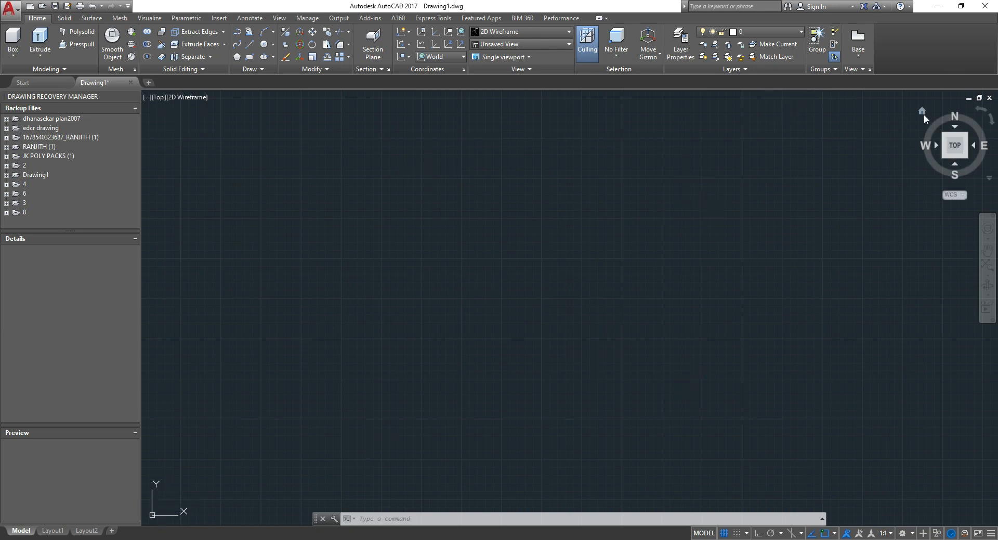
{"action": "left_click", "coordinate": [923, 111]}
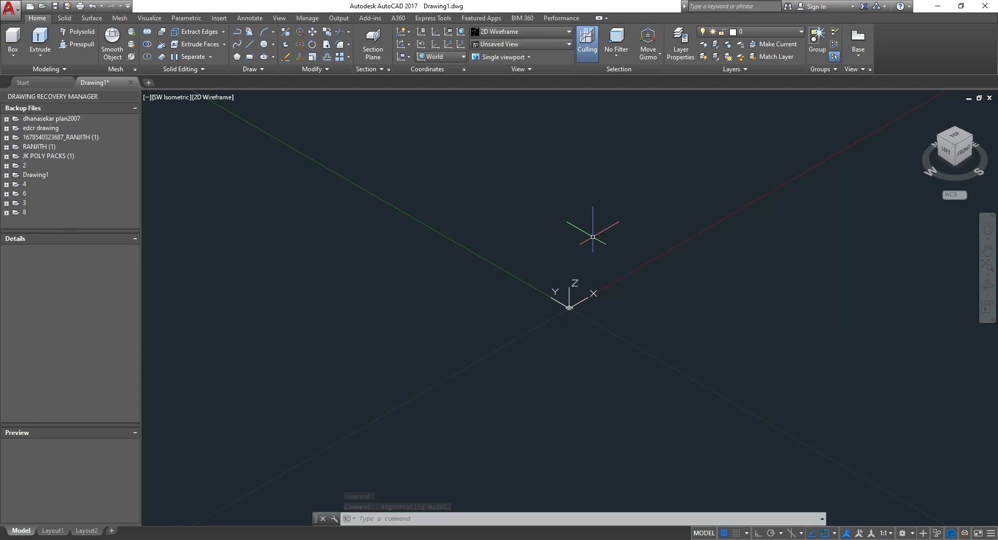
Step: Configure the drawing units to Engineering length type, precision 0'-0", with inserted content scaled in Inches
{"action": "type", "text": "units"}
{"action": "key", "text": "Return"}
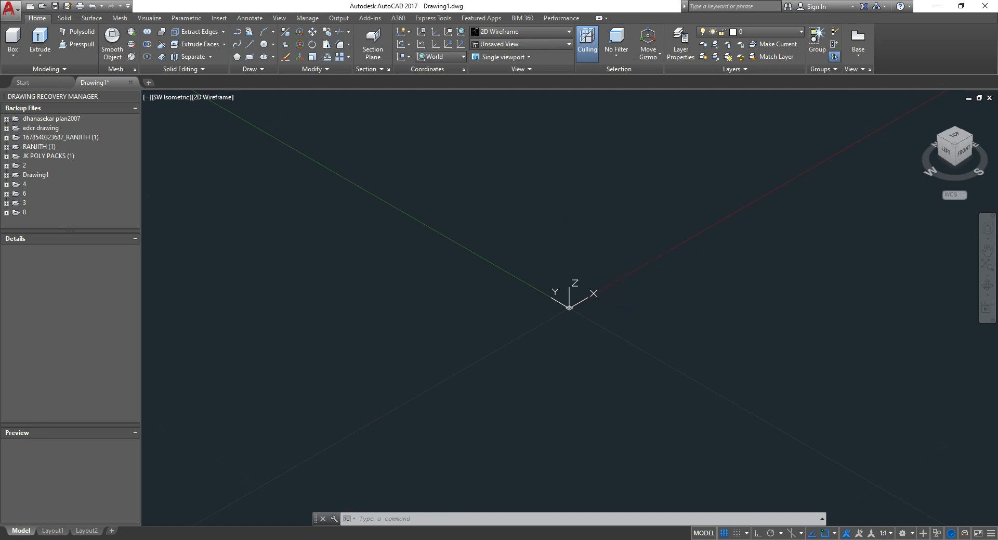
{"action": "left_click", "coordinate": [432, 152]}
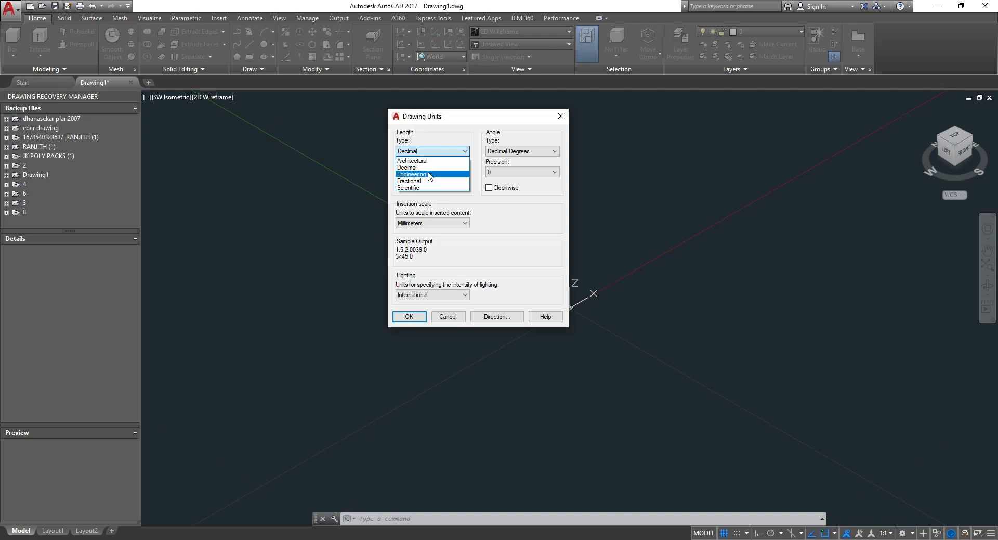
{"action": "left_click", "coordinate": [429, 175]}
{"action": "left_click", "coordinate": [431, 171]}
{"action": "left_click", "coordinate": [418, 179]}
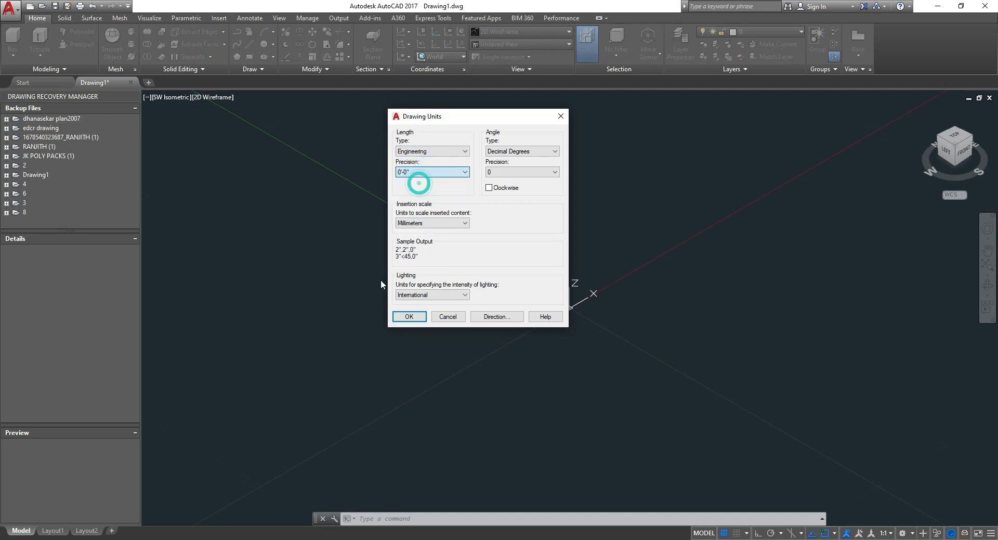
{"action": "left_click", "coordinate": [420, 223]}
{"action": "left_click", "coordinate": [413, 238]}
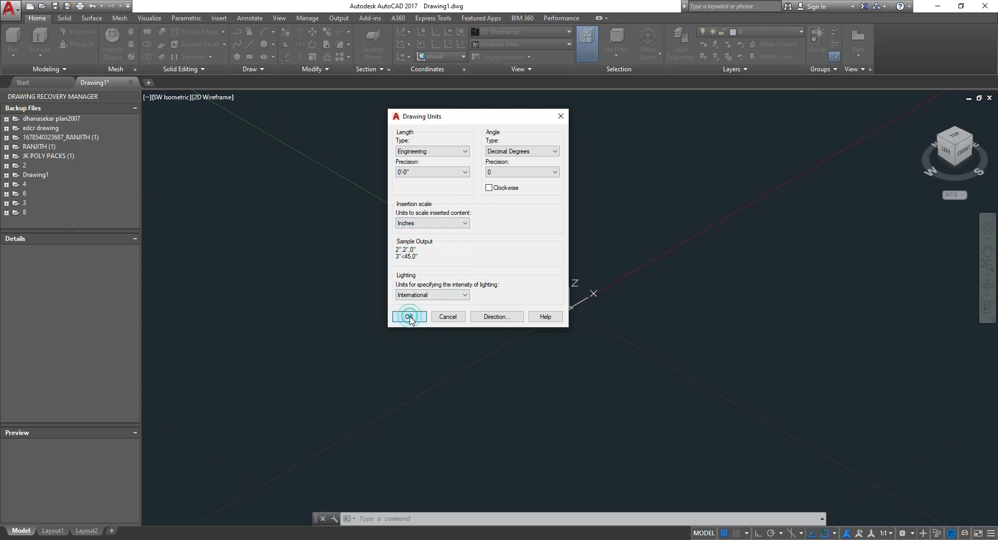
{"action": "left_click", "coordinate": [409, 316]}
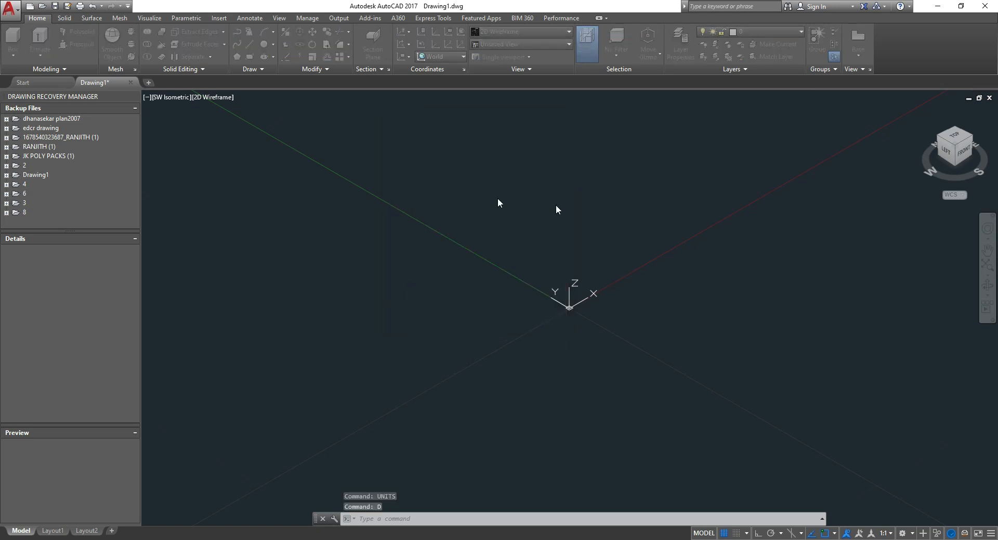
Step: Modify the ISO-25 dimension style's primary units to Engineering format with 0'-0" precision
{"action": "type", "text": "d"}
{"action": "key", "text": "Return"}
{"action": "left_click", "coordinate": [612, 252]}
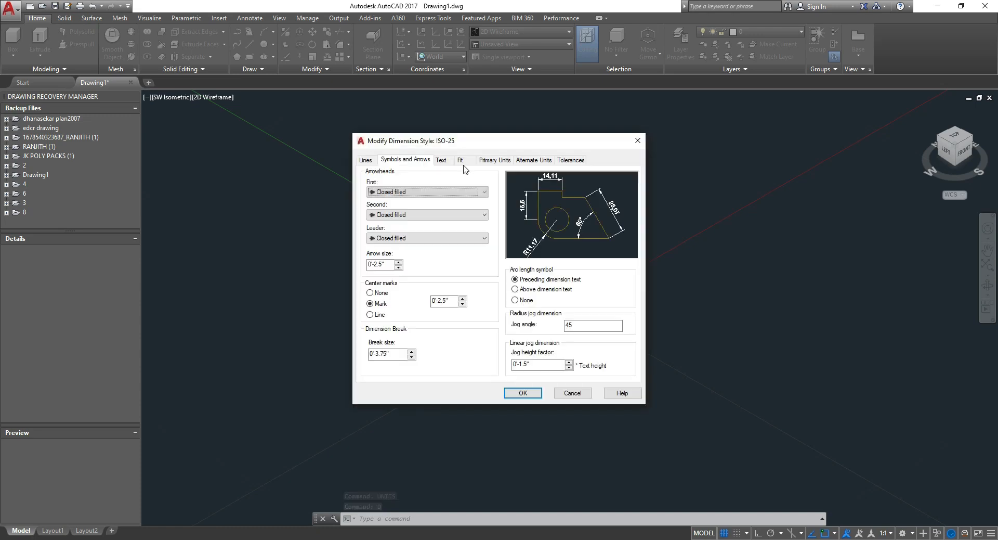
{"action": "left_click", "coordinate": [495, 160]}
{"action": "left_click", "coordinate": [469, 183]}
{"action": "left_click", "coordinate": [453, 206]}
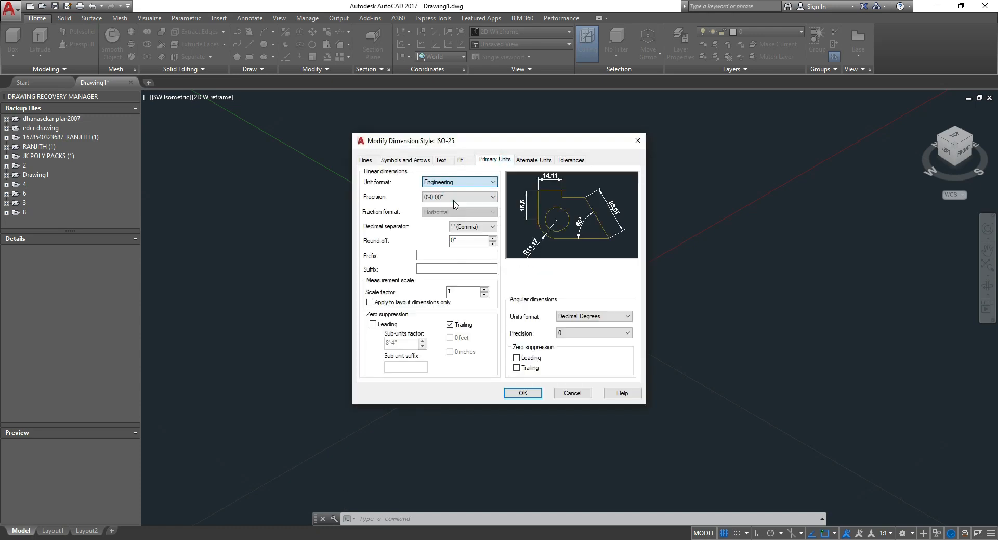
{"action": "left_click", "coordinate": [453, 197]}
{"action": "left_click", "coordinate": [454, 200]}
{"action": "left_click", "coordinate": [454, 197]}
{"action": "left_click", "coordinate": [447, 202]}
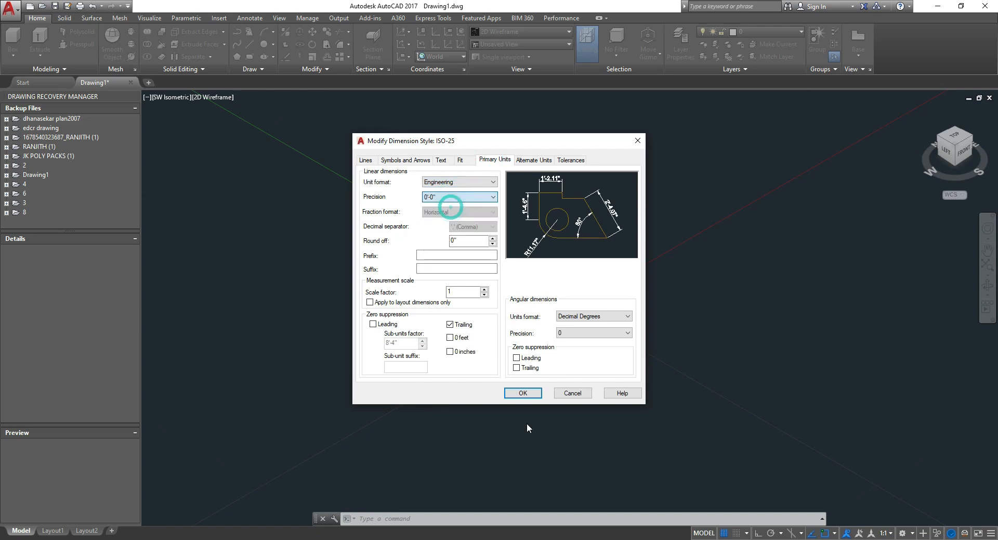
{"action": "left_click", "coordinate": [523, 393]}
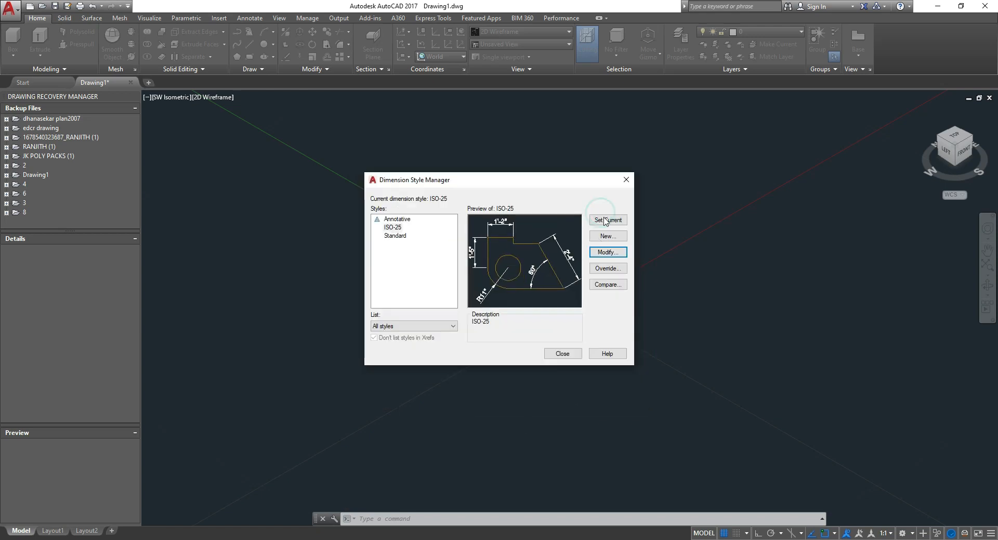
{"action": "left_click", "coordinate": [556, 355]}
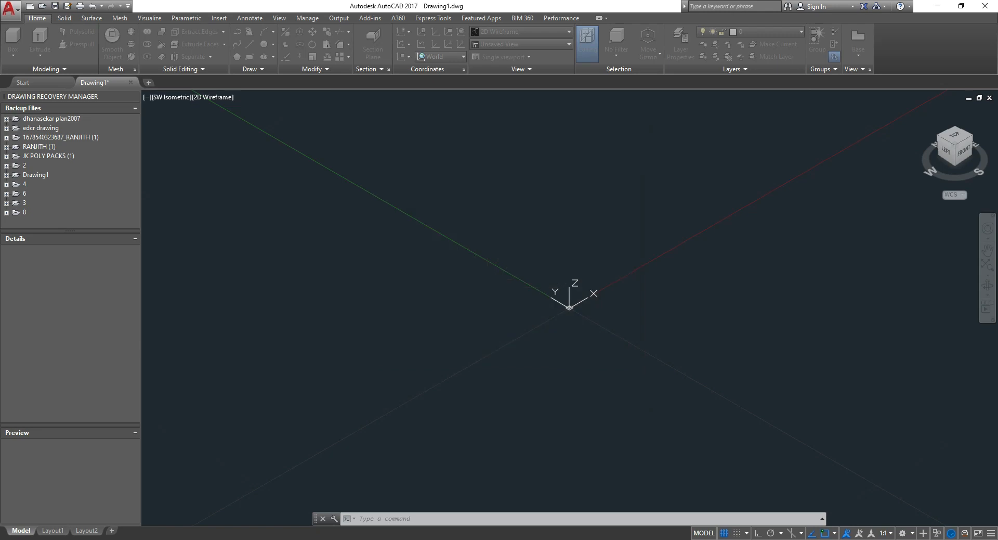
Step: Draw a 6'4" line along the X direction from a point near the origin, with Ortho on
{"action": "scroll", "coordinate": [664, 151], "scroll_direction": "up", "scroll_amount": 2}
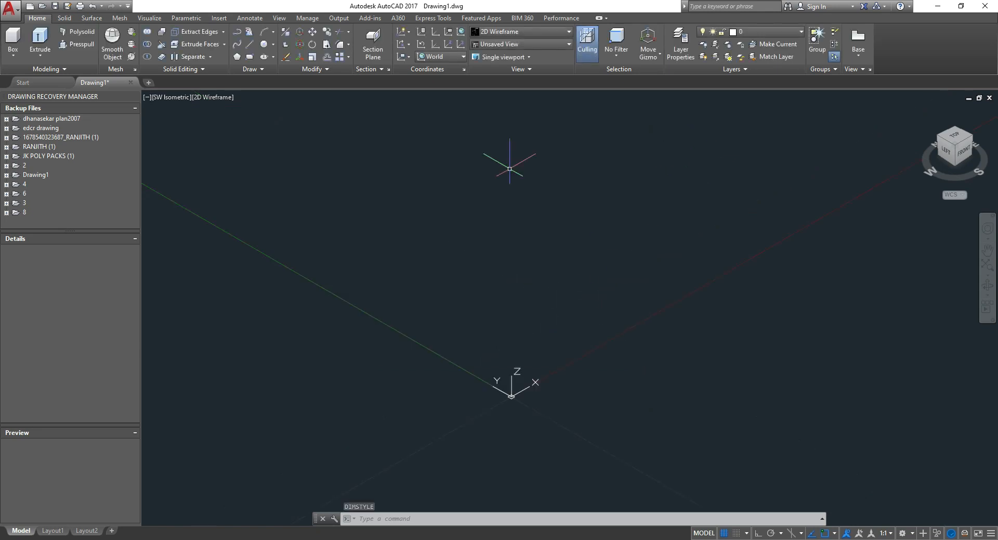
{"action": "left_click", "coordinate": [250, 45]}
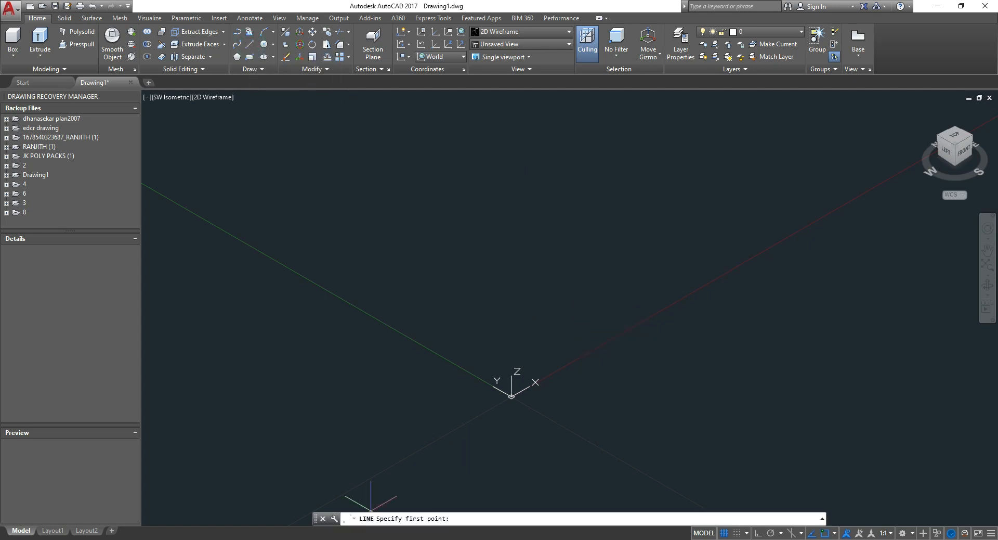
{"action": "key", "text": "alt+Tab"}
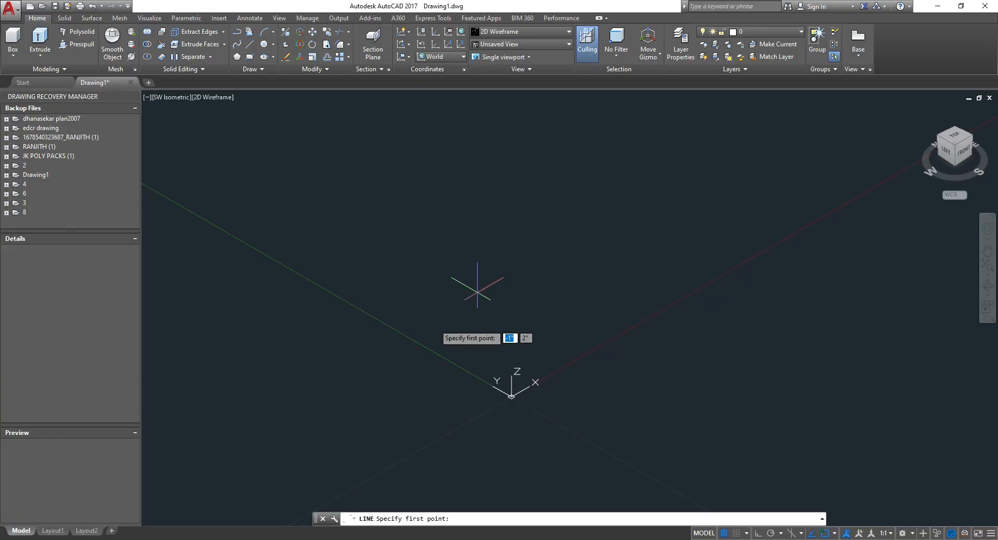
{"action": "left_click", "coordinate": [341, 499]}
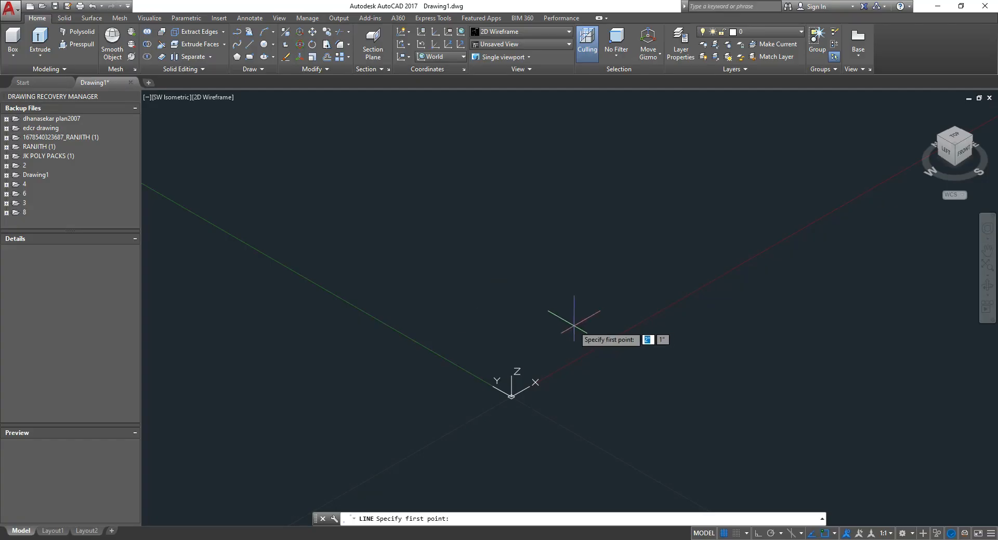
{"action": "left_click", "coordinate": [557, 336]}
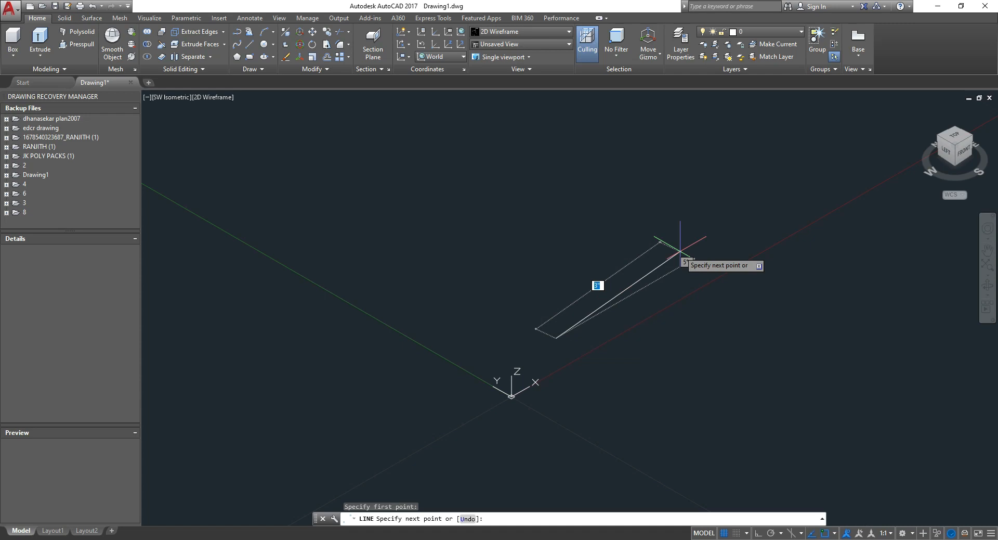
{"action": "key", "text": "F8"}
{"action": "type", "text": "6"}
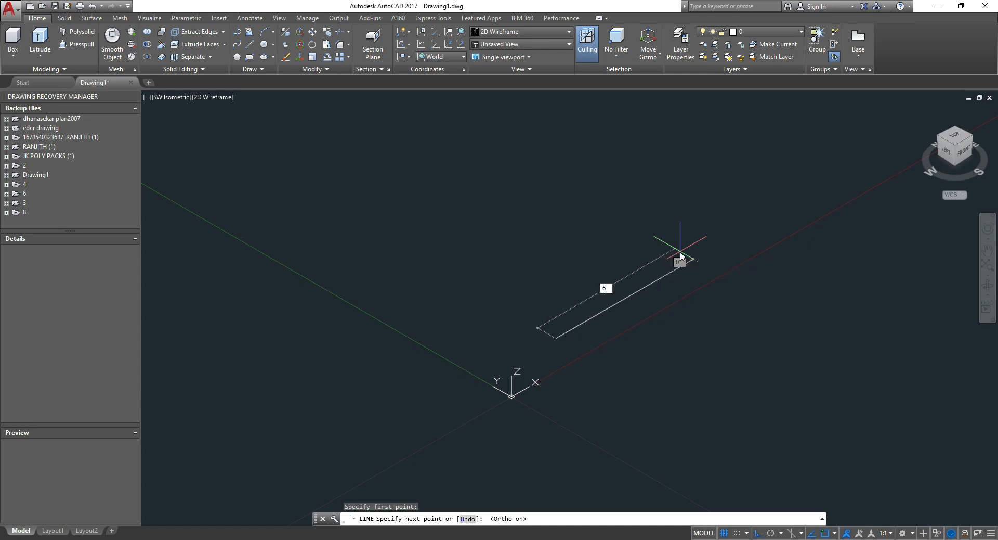
{"action": "type", "text": "'4\""}
{"action": "key", "text": "Return"}
Step: Complete the wardrobe's front rectangle with a 6'11" vertical line, a 6'4" top line and a closing line to the start point
{"action": "scroll", "coordinate": [256, 391], "scroll_direction": "down", "scroll_amount": 10}
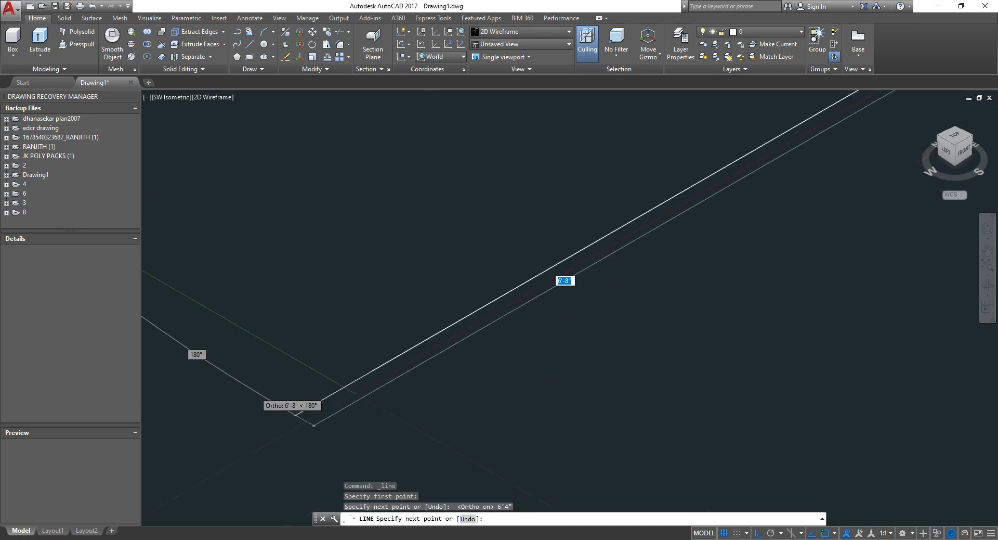
{"action": "type", "text": "6"}
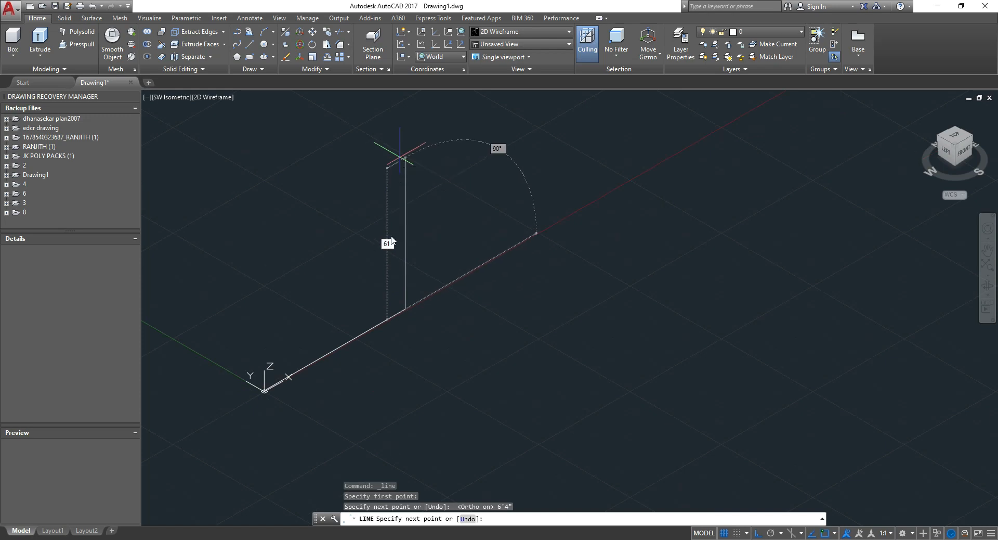
{"action": "type", "text": "'11\""}
{"action": "key", "text": "Return"}
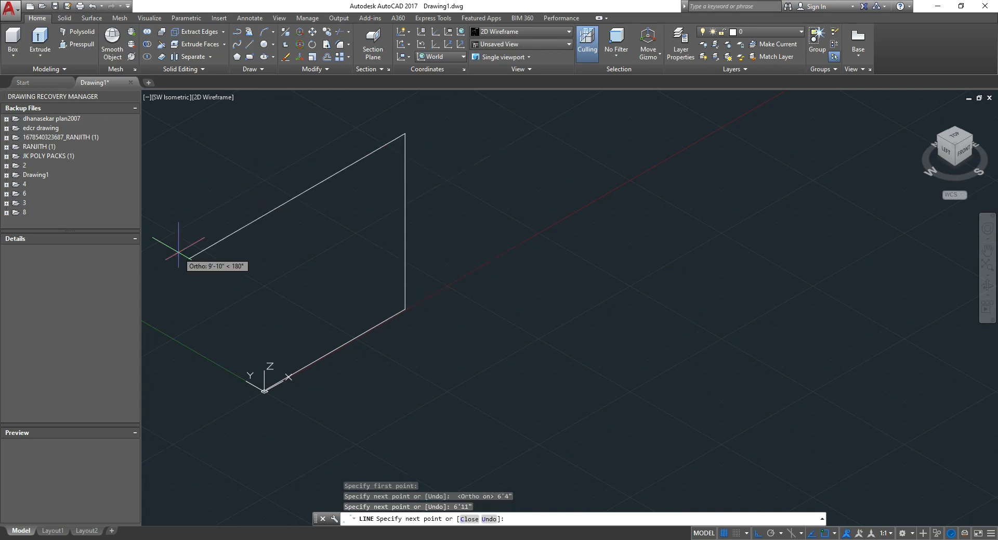
{"action": "type", "text": "6'4"}
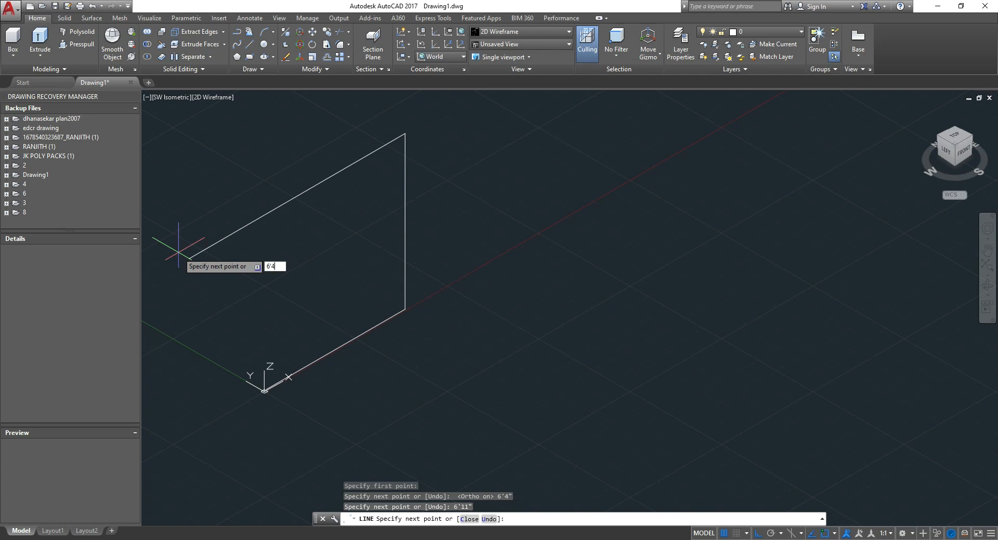
{"action": "type", "text": "\""}
{"action": "key", "text": "Return"}
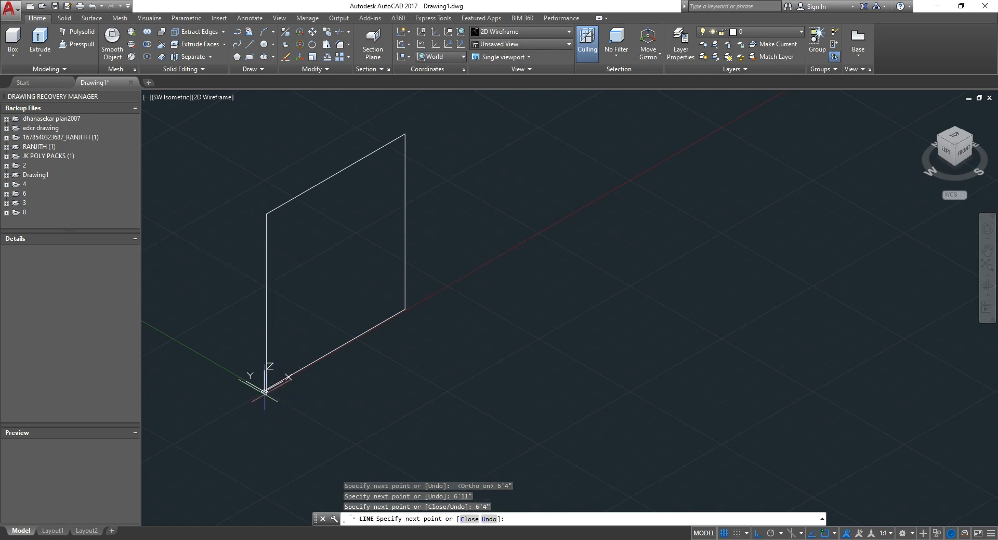
{"action": "left_click", "coordinate": [265, 390]}
{"action": "key", "text": "Escape"}
{"action": "key", "text": "Escape"}
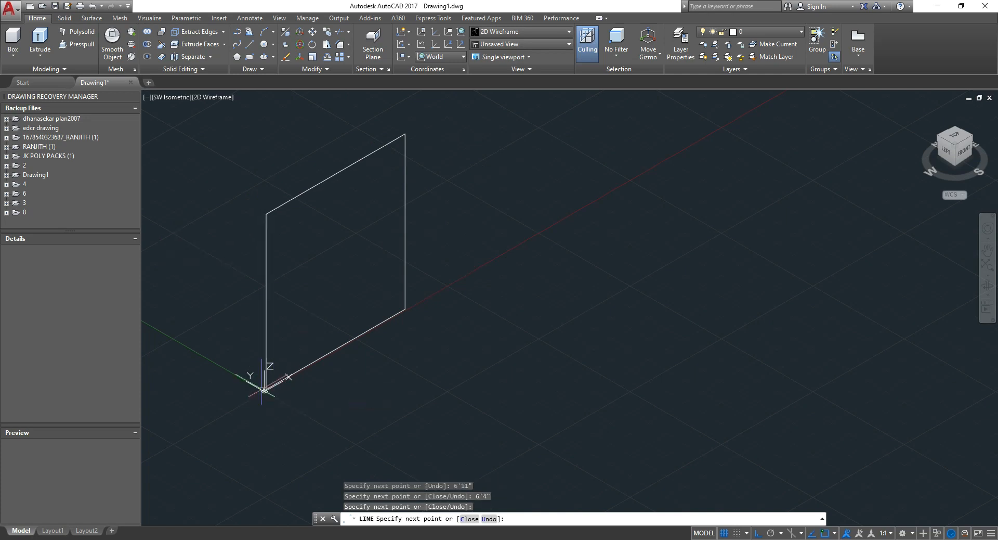
Step: Draw the wardrobe's left side from the front bottom corner: a 1'6" depth line, a 6'11" vertical line and a closing line to the front top corner
{"action": "middle_click_drag", "start_coordinate": [264, 390], "coordinate": [287, 386]}
{"action": "left_click", "coordinate": [250, 43]}
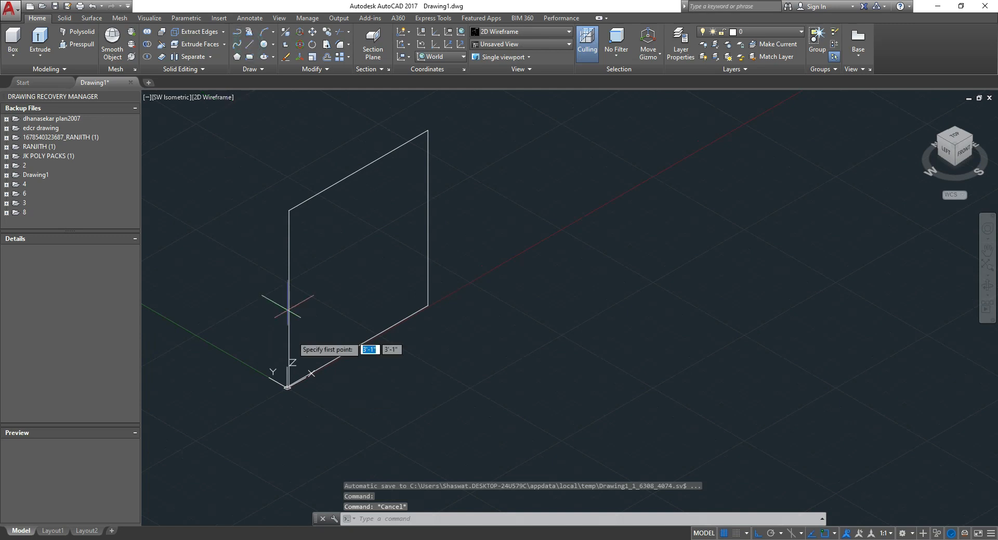
{"action": "left_click", "coordinate": [288, 386]}
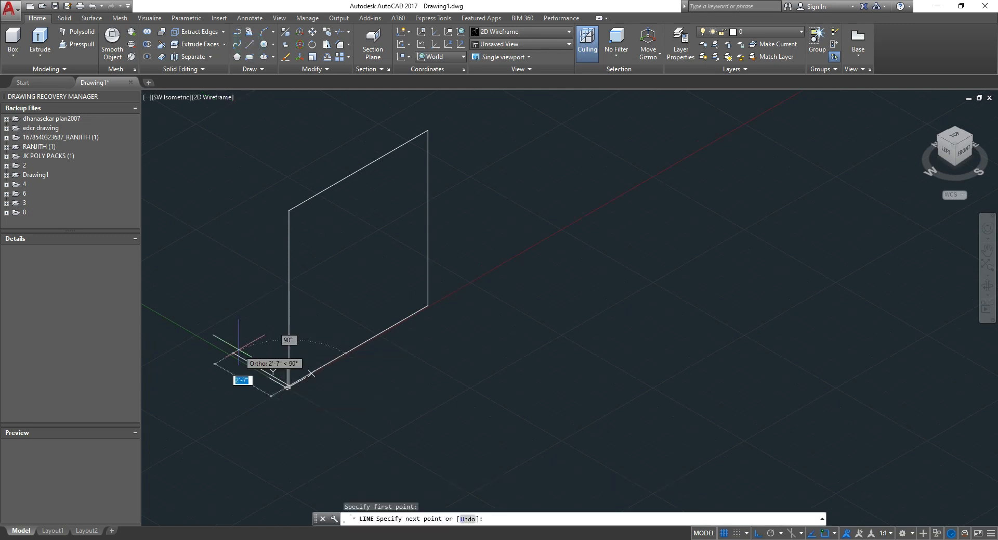
{"action": "type", "text": "1"}
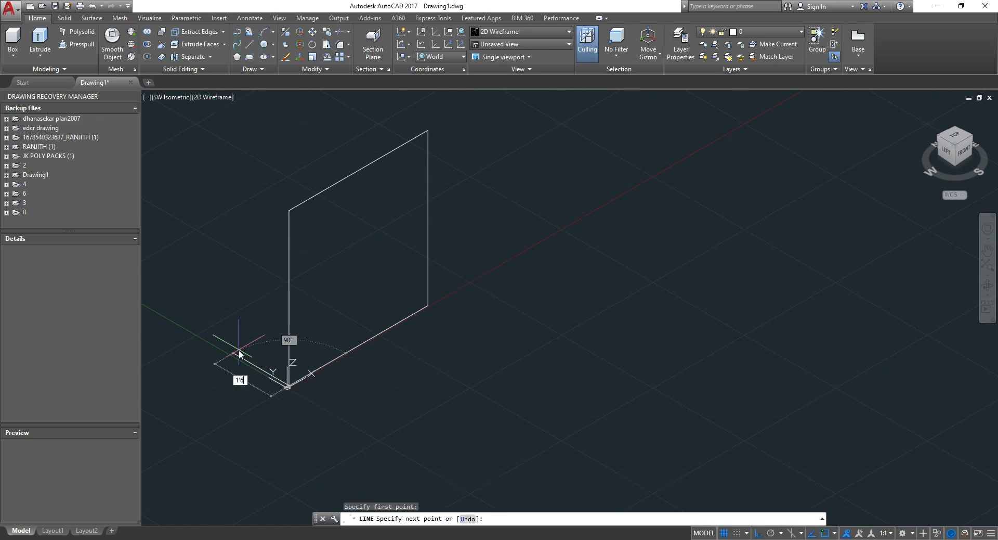
{"action": "type", "text": "'6"}
{"action": "key", "text": "Return"}
{"action": "type", "text": "1'6"}
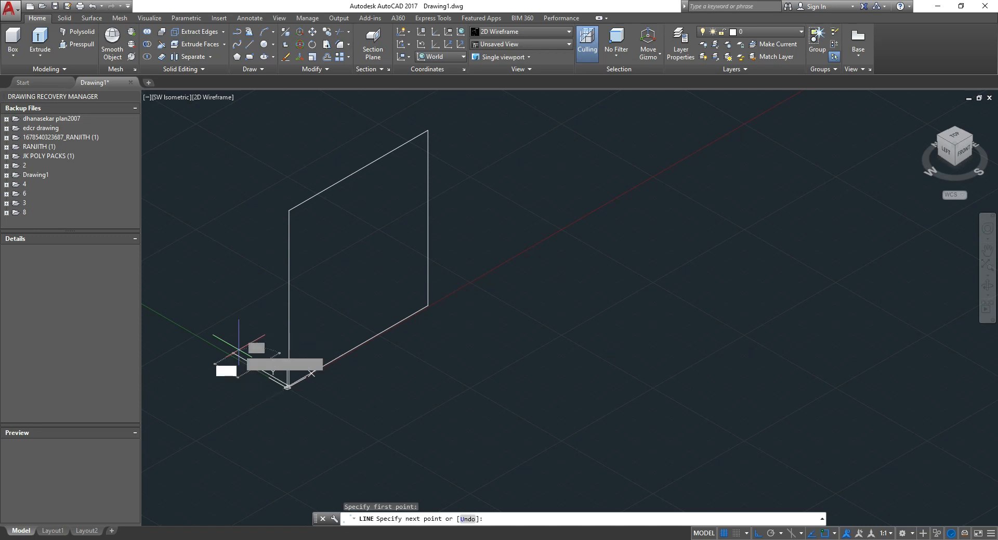
{"action": "key", "text": "Return"}
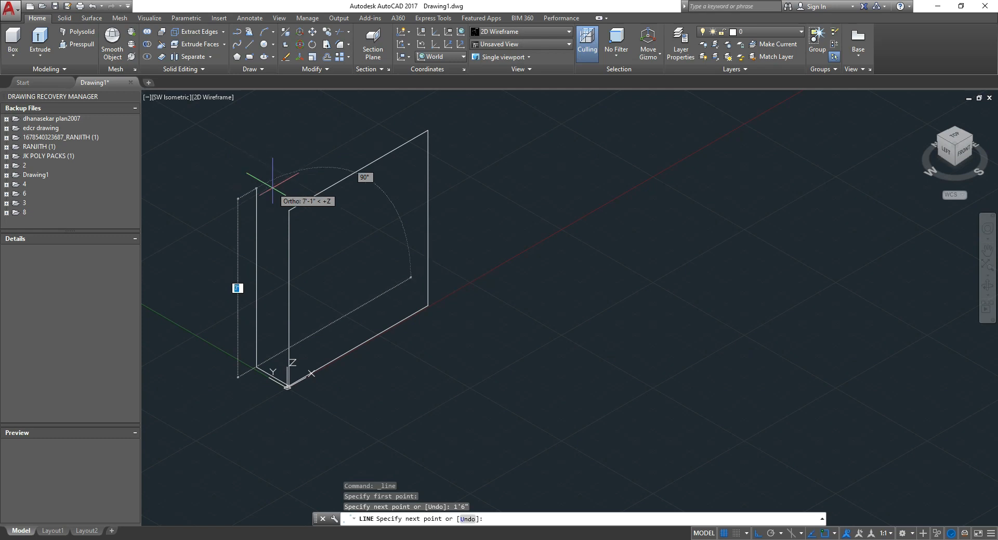
{"action": "type", "text": "6'11\""}
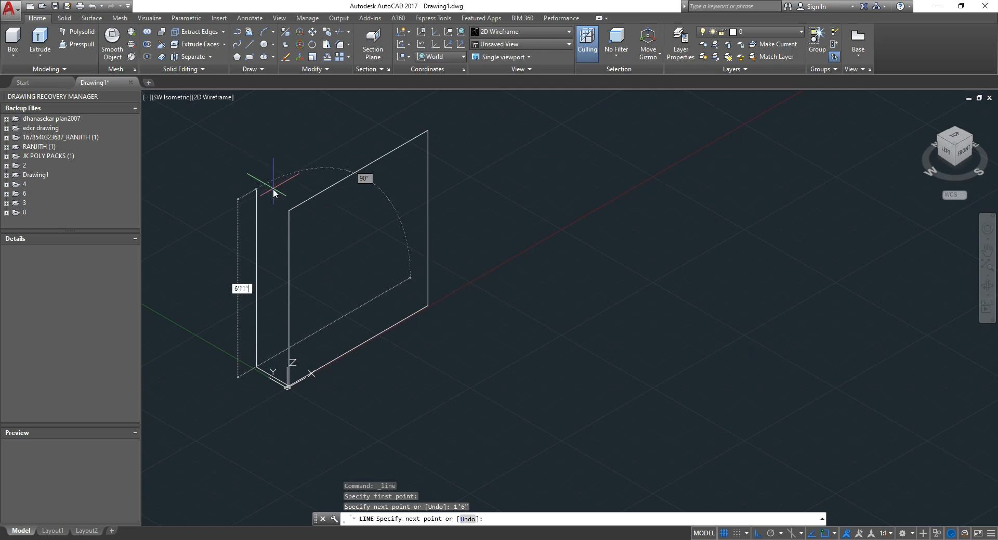
{"action": "key", "text": "Return"}
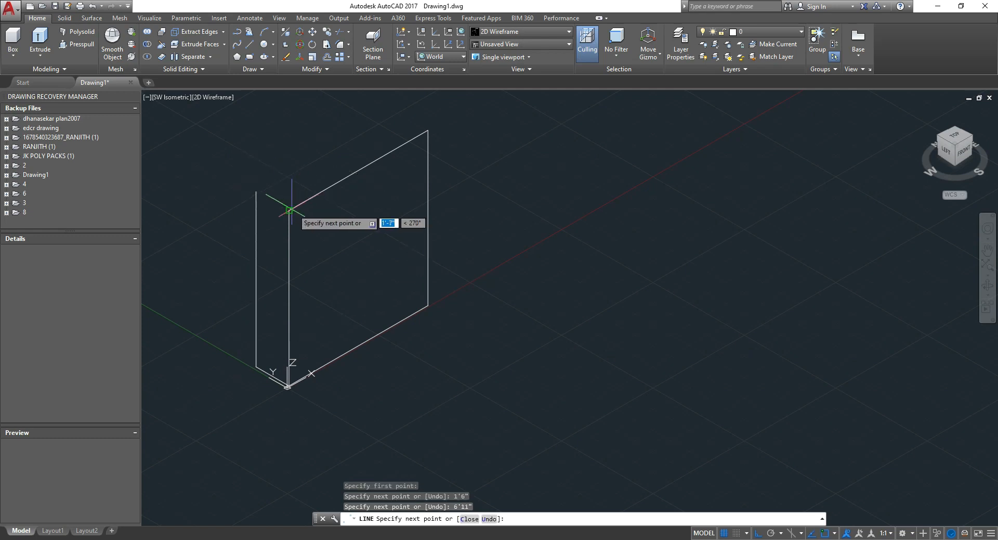
{"action": "key", "text": "Escape"}
Step: Draw a 6'4" line along the back top edge from the rear left corner and join it to the front rectangle's top right corner
{"action": "type", "text": "l"}
{"action": "key", "text": "Return"}
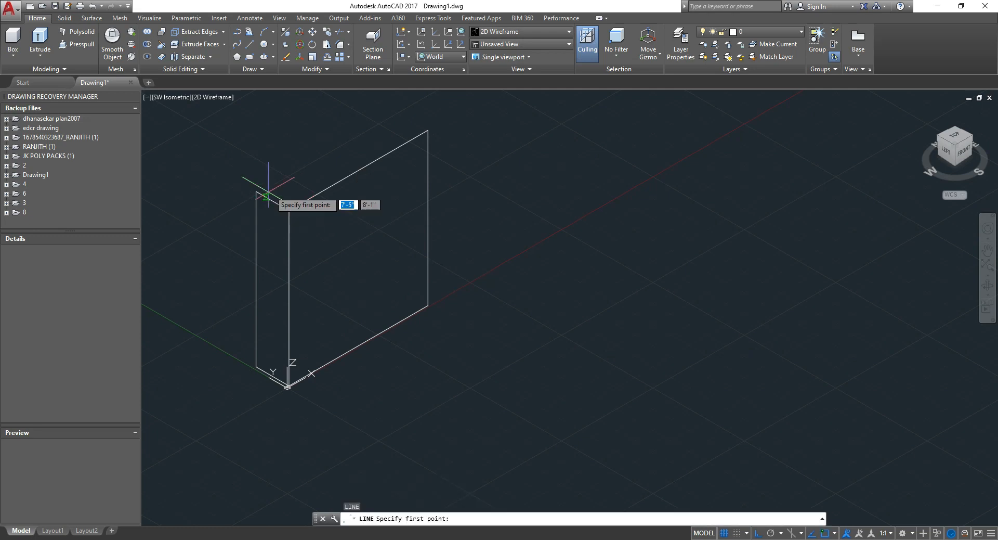
{"action": "left_click", "coordinate": [256, 192]}
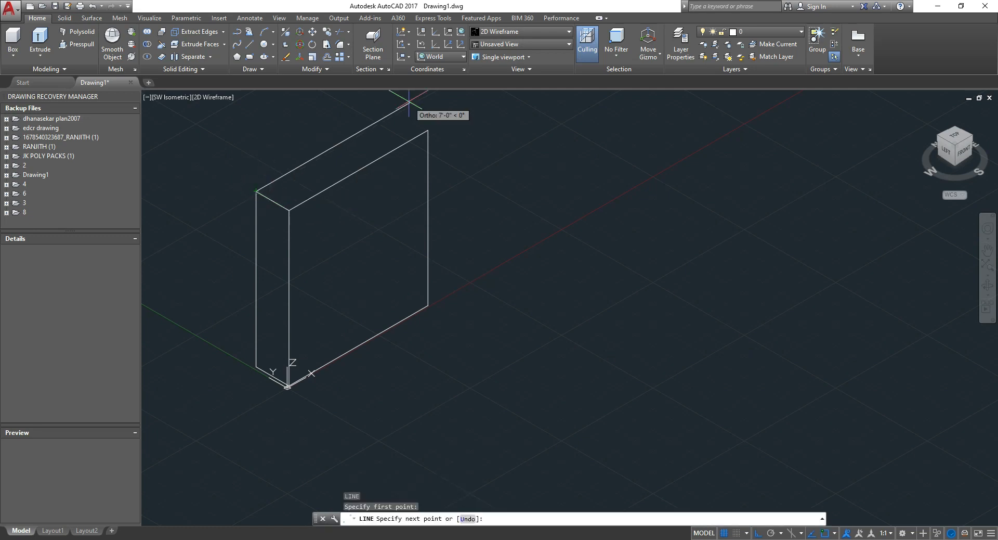
{"action": "type", "text": "6'4\""}
{"action": "key", "text": "Return"}
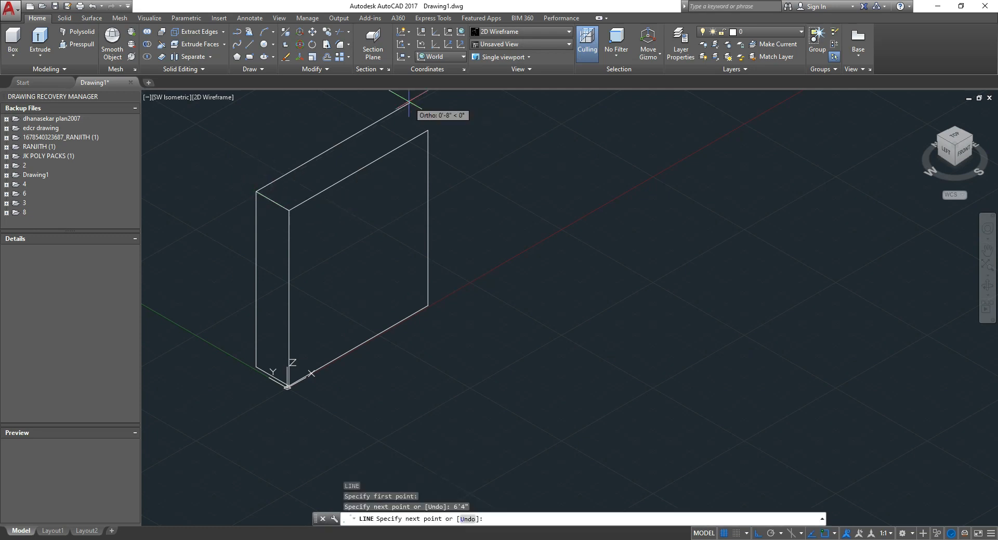
{"action": "left_click", "coordinate": [428, 130]}
{"action": "key", "text": "Escape"}
{"action": "key", "text": "Escape"}
{"action": "scroll", "coordinate": [446, 284], "scroll_direction": "down", "scroll_amount": 2}
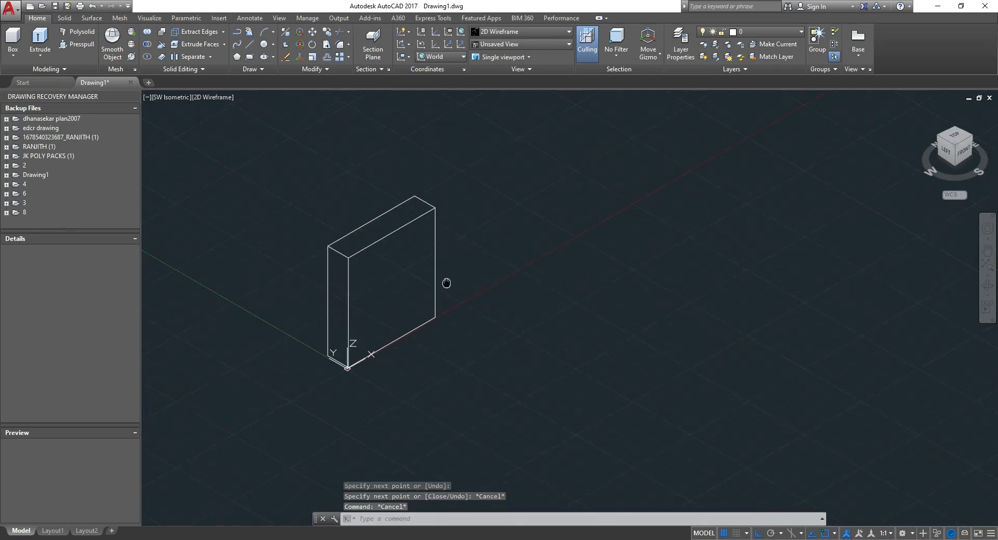
{"action": "scroll", "coordinate": [311, 225], "scroll_direction": "up", "scroll_amount": 2}
{"action": "middle_click_drag", "start_coordinate": [394, 240], "coordinate": [371, 212]}
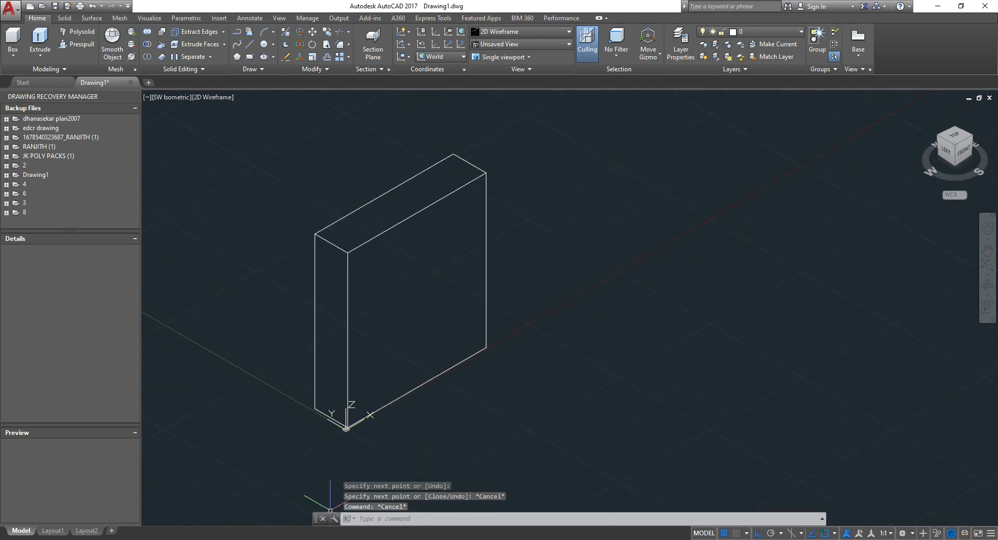
Step: Check the wardrobe layout in the WhatsApp reference image and divide the front rectangle's bottom line into 4 equal segments
{"action": "left_click", "coordinate": [323, 538]}
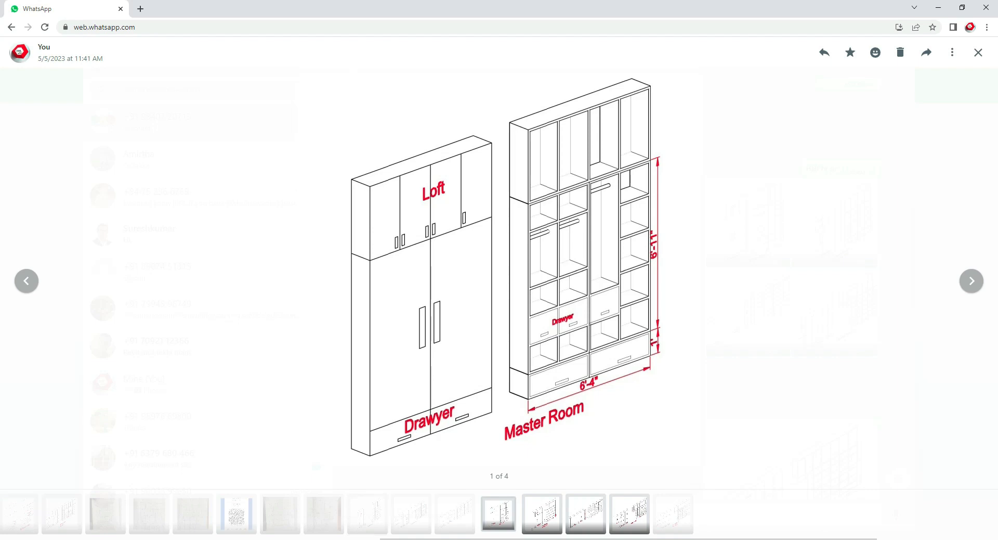
{"action": "key", "text": "alt+Tab"}
{"action": "middle_click_drag", "start_coordinate": [396, 237], "coordinate": [374, 229]}
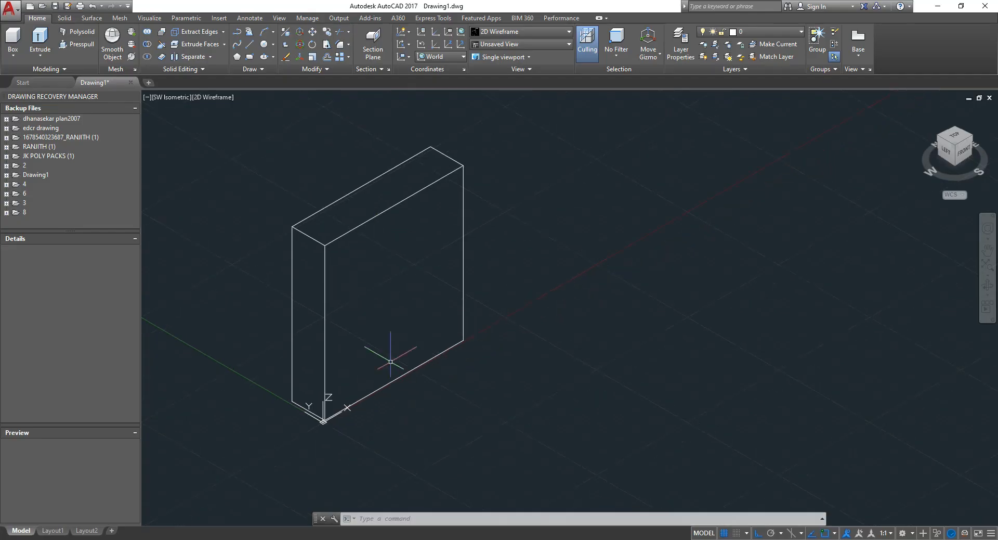
{"action": "key", "text": "alt+Tab"}
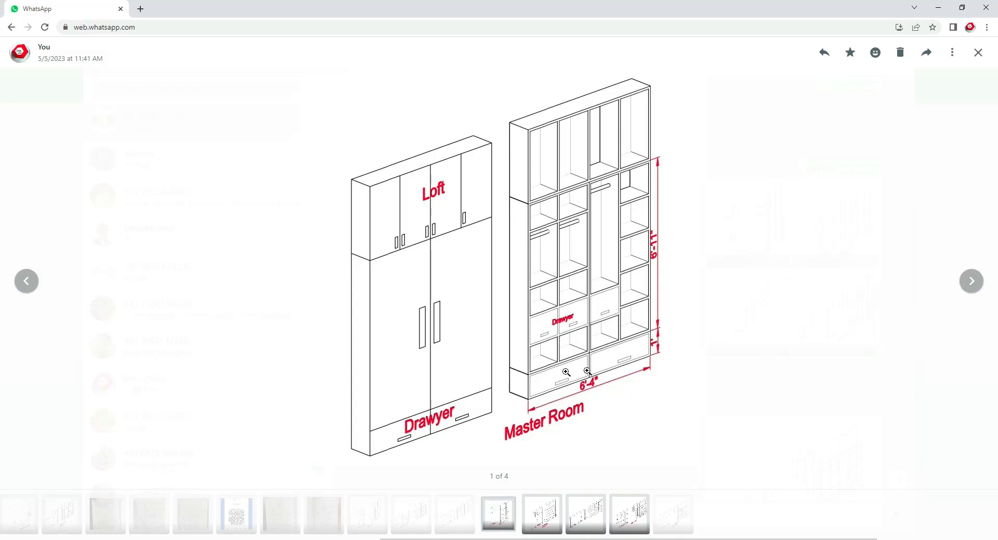
{"action": "key", "text": "alt+Tab"}
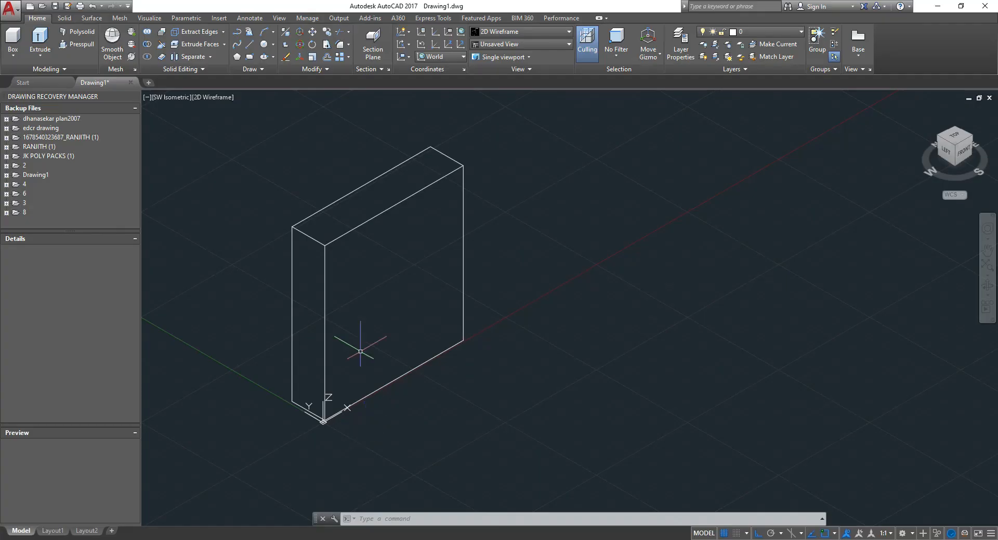
{"action": "left_click", "coordinate": [387, 383]}
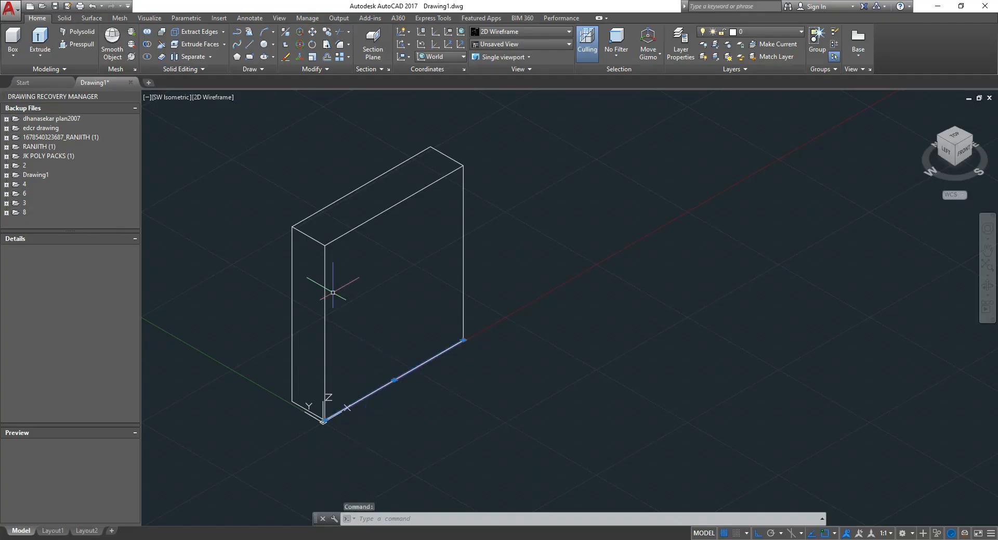
{"action": "middle_click_drag", "start_coordinate": [436, 285], "coordinate": [423, 285]}
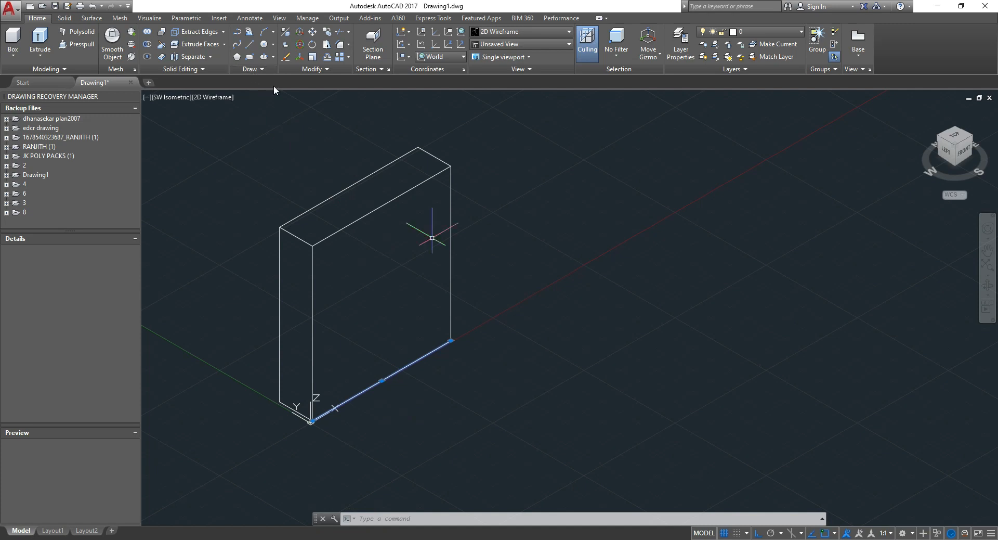
{"action": "left_click", "coordinate": [256, 69]}
{"action": "left_click", "coordinate": [263, 69]}
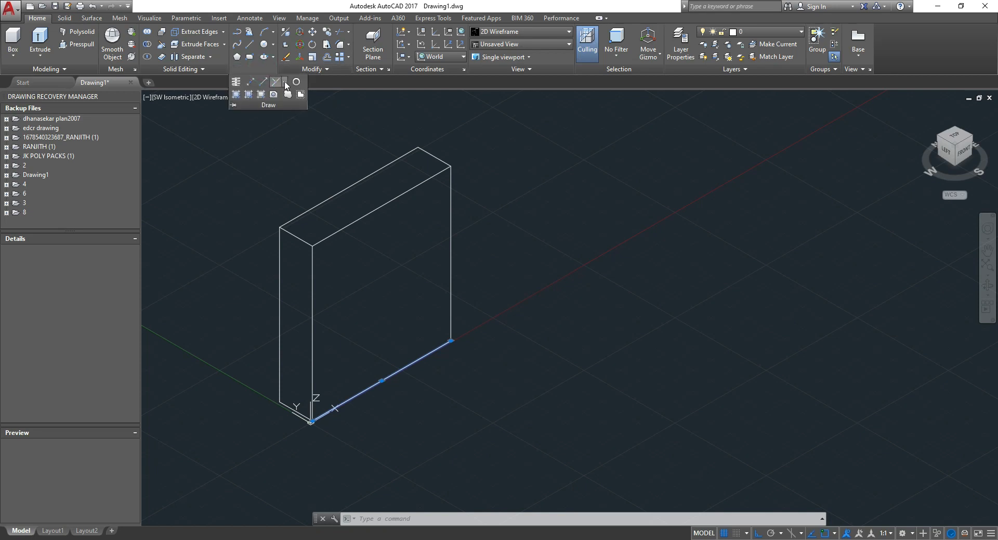
{"action": "left_click", "coordinate": [285, 82]}
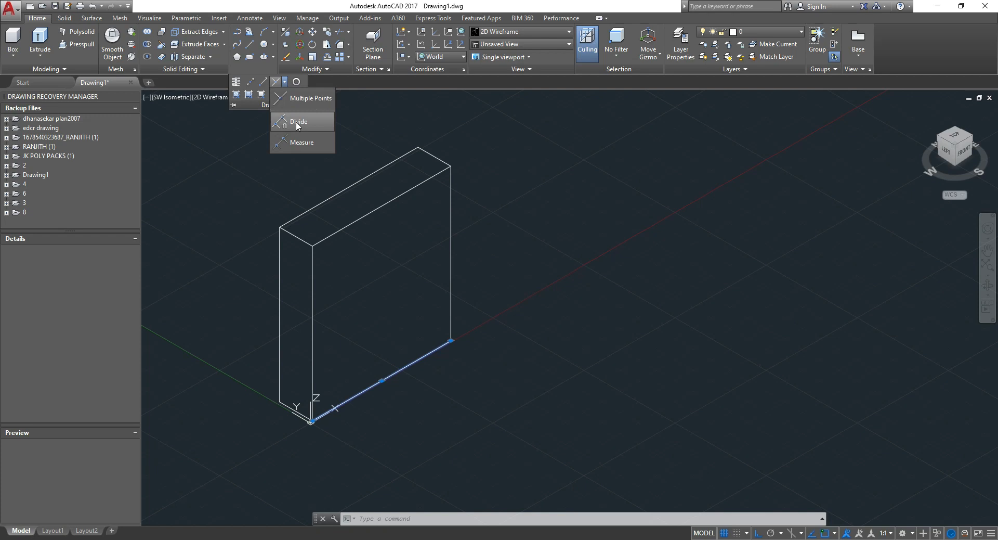
{"action": "left_click", "coordinate": [296, 123]}
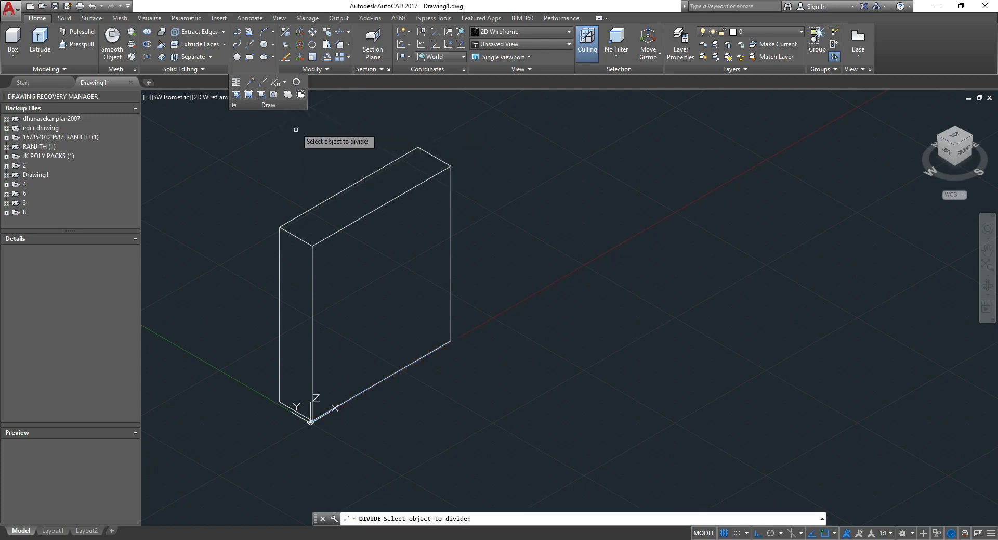
{"action": "left_click", "coordinate": [404, 366]}
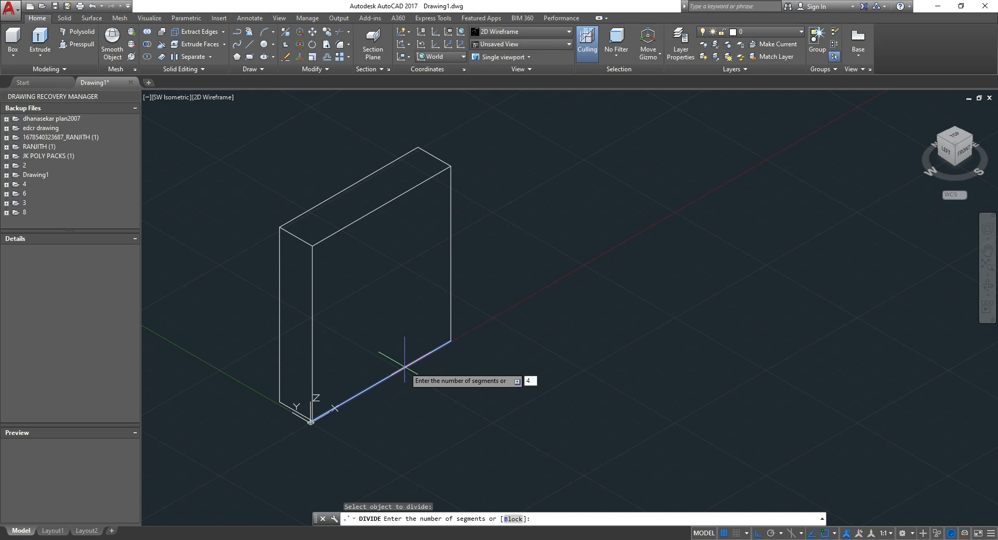
{"action": "key", "text": "Return"}
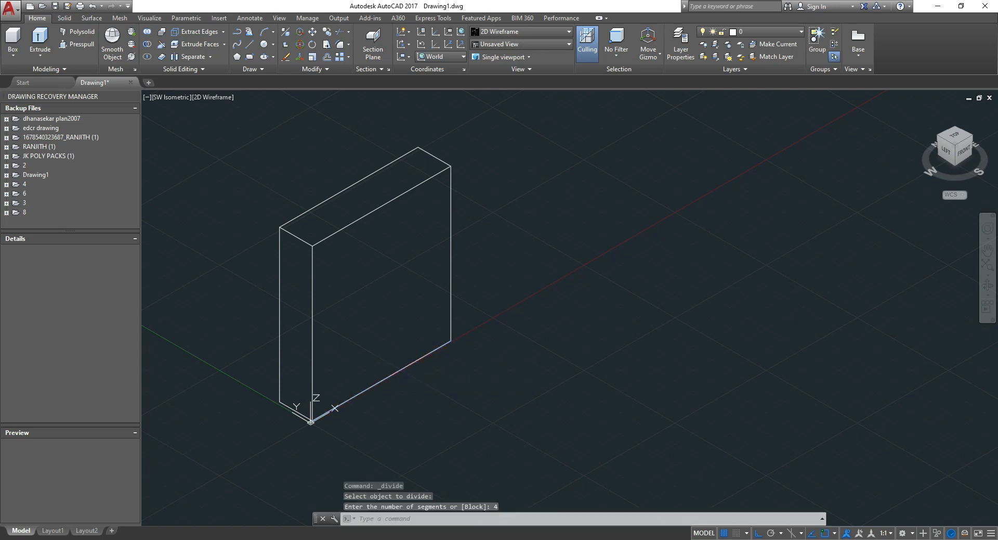
Step: Draw three vertical partition lines on the wardrobe front, from the division points on the bottom line up to the top line
{"action": "type", "text": "l"}
{"action": "key", "text": "Return"}
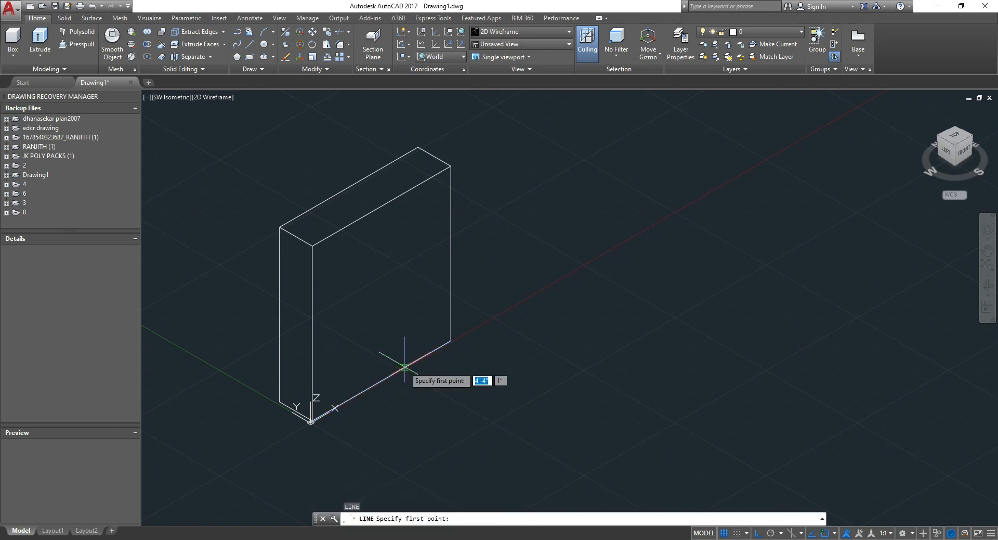
{"action": "left_click", "coordinate": [346, 401]}
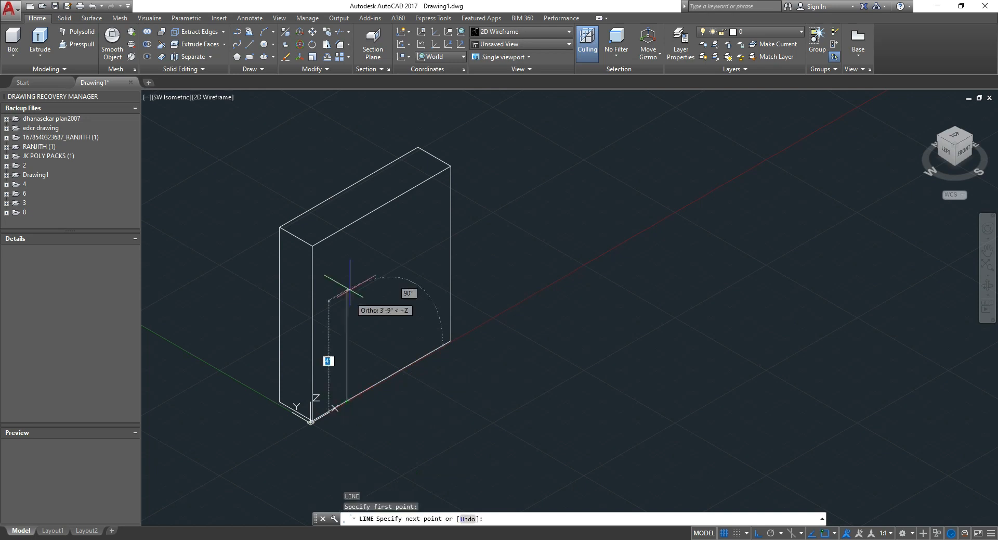
{"action": "left_click", "coordinate": [346, 224]}
{"action": "key", "text": "Return"}
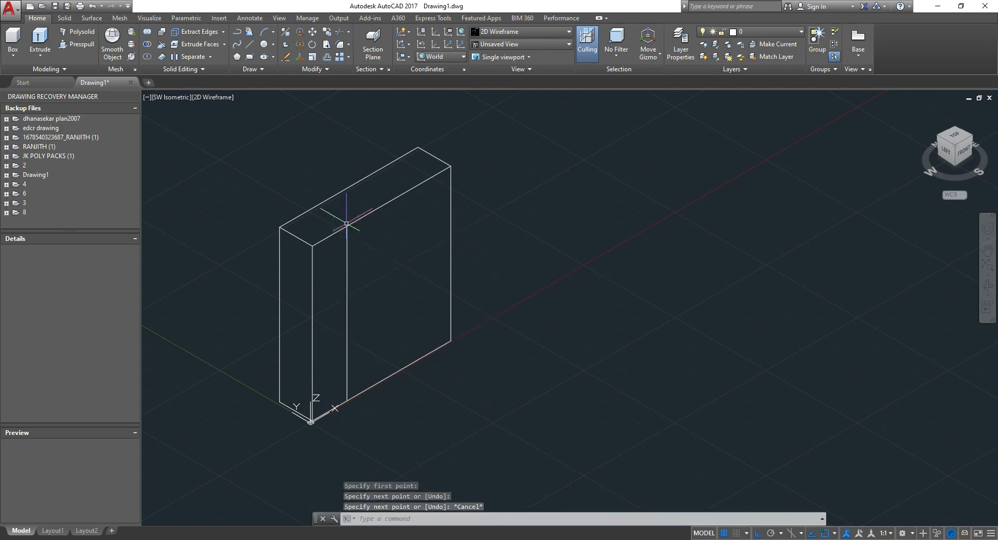
{"action": "key", "text": "Return"}
{"action": "left_click", "coordinate": [382, 379]}
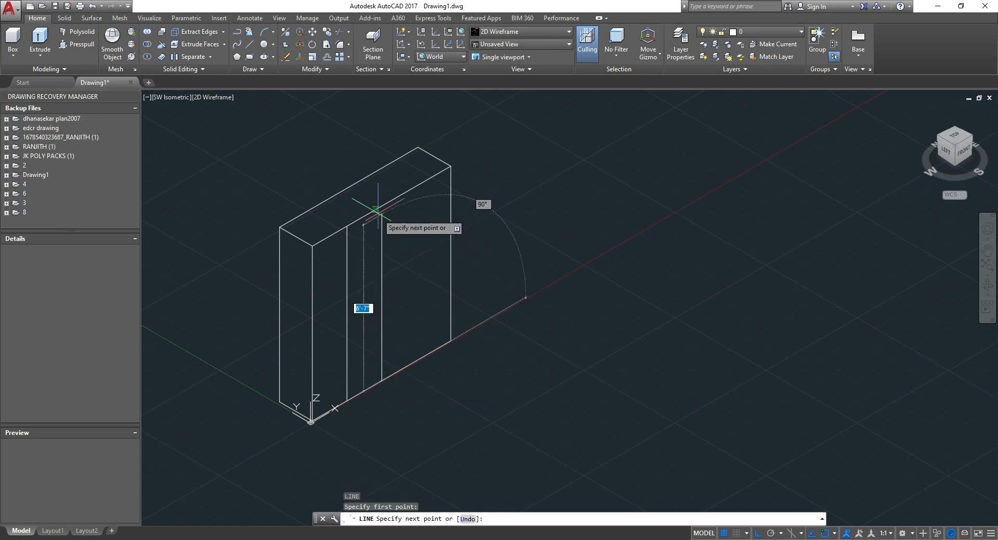
{"action": "left_click", "coordinate": [382, 205]}
{"action": "key", "text": "Return"}
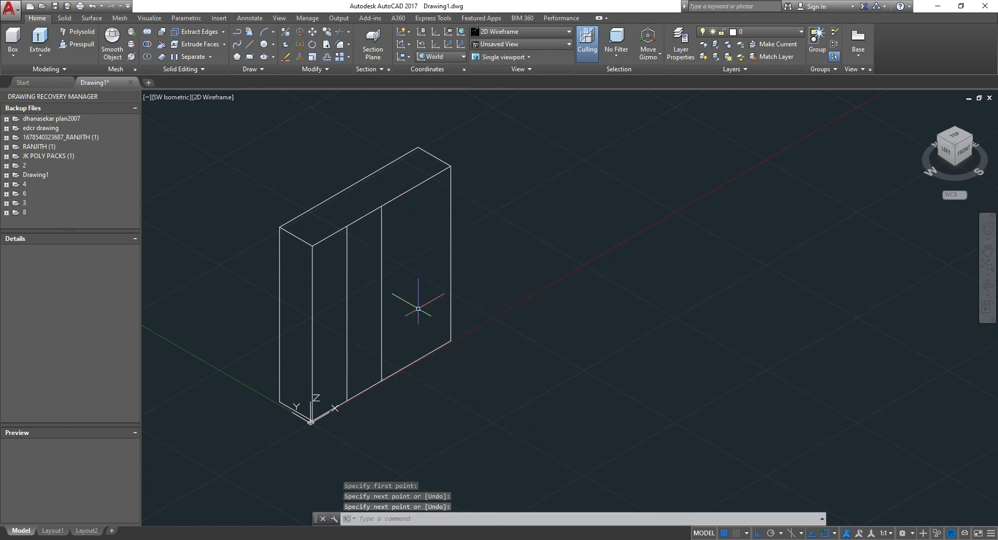
{"action": "key", "text": "Return"}
{"action": "left_click", "coordinate": [417, 358]}
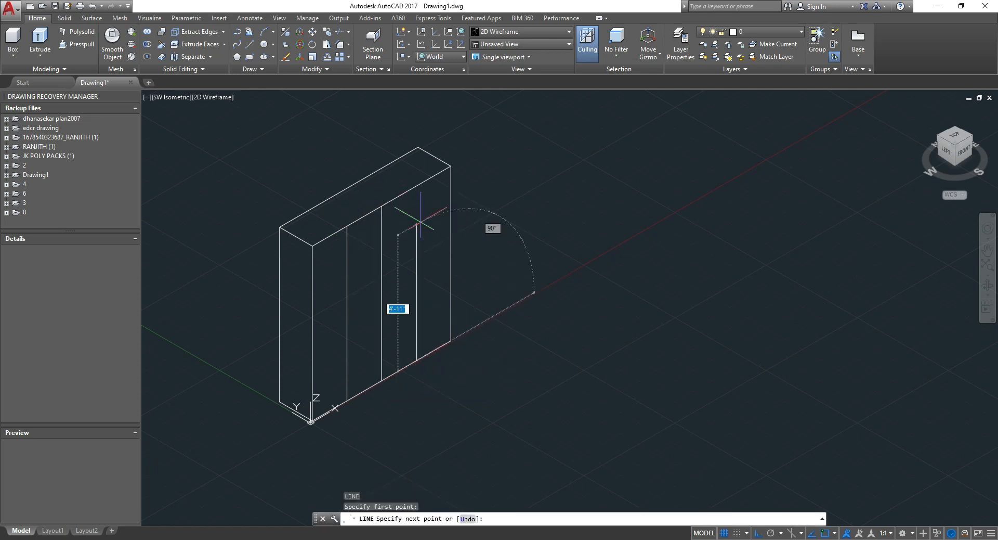
{"action": "left_click", "coordinate": [416, 185]}
{"action": "key", "text": "Escape"}
{"action": "key", "text": "Escape"}
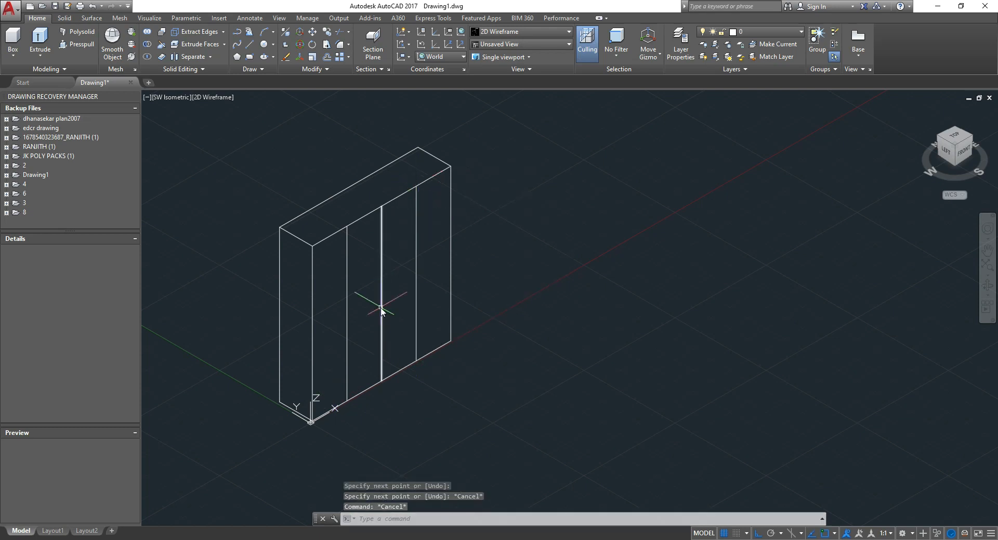
Step: Draw the loft front above the wardrobe: a 3' vertical line from the top left corner, a 6'4" top line and a closing line down to the right corner
{"action": "key", "text": "Return"}
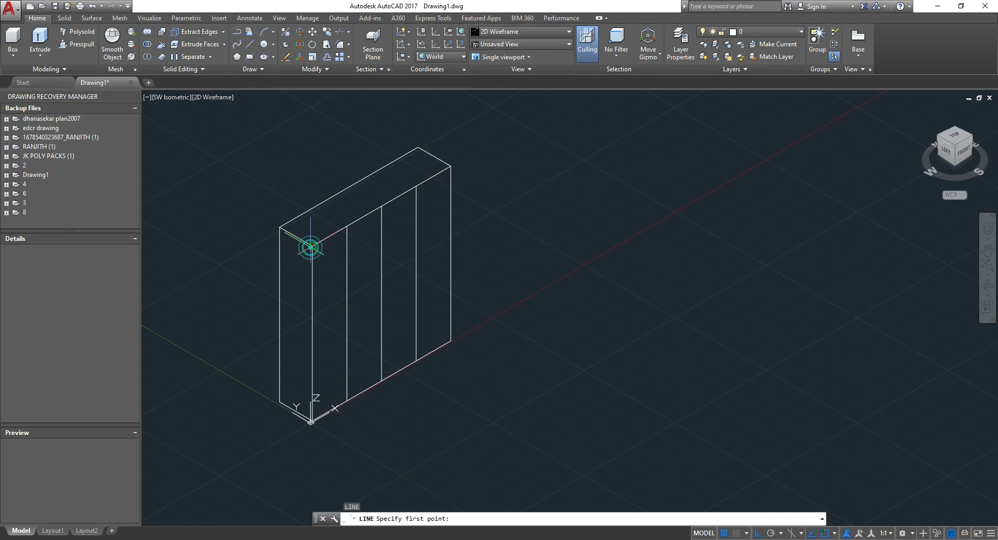
{"action": "left_click", "coordinate": [312, 245]}
{"action": "type", "text": "3'"}
{"action": "key", "text": "Return"}
{"action": "type", "text": "6"}
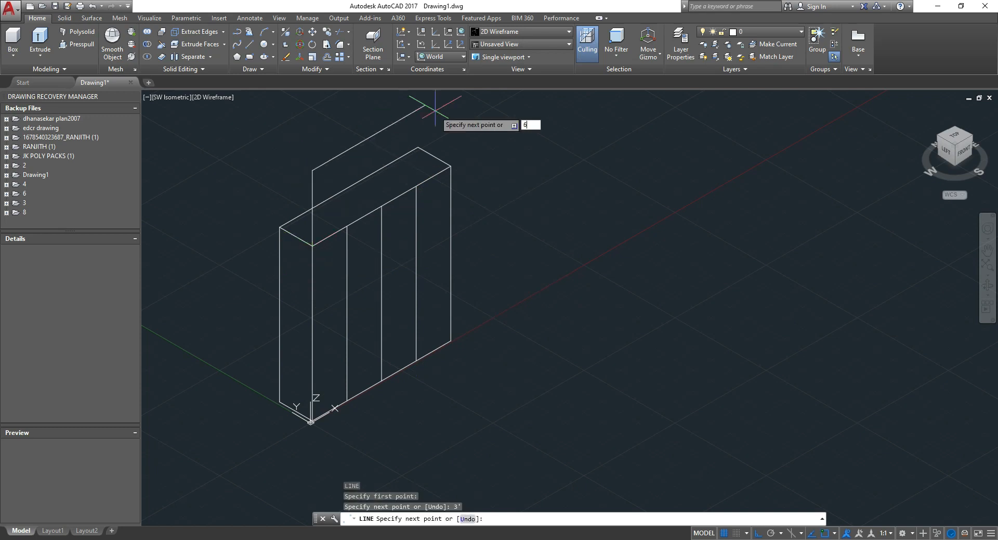
{"action": "type", "text": "'4\""}
{"action": "key", "text": "Return"}
{"action": "left_click", "coordinate": [451, 166]}
{"action": "key", "text": "Escape"}
Step: Delete the back top edge and the right-hand top depth edge of the lower wardrobe box
{"action": "left_click", "coordinate": [415, 151]}
{"action": "key", "text": "Delete"}
{"action": "left_click", "coordinate": [419, 153]}
{"action": "left_click", "coordinate": [418, 155]}
Step: Draw the loft's left side with a 3' vertical line from the wardrobe's rear left top corner and a line joining it to the loft's front top corner
{"action": "type", "text": "l"}
{"action": "key", "text": "Return"}
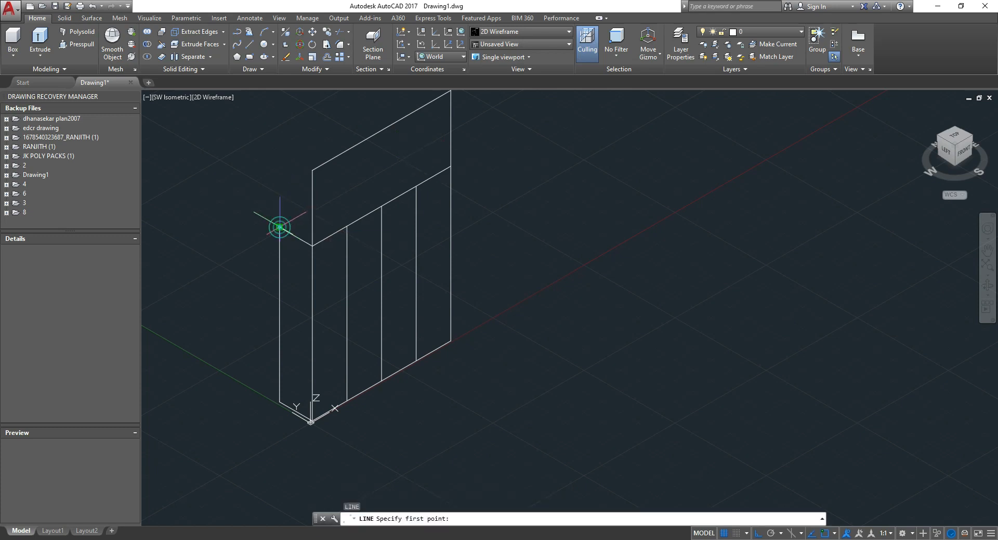
{"action": "left_click", "coordinate": [280, 227]}
{"action": "type", "text": "3"}
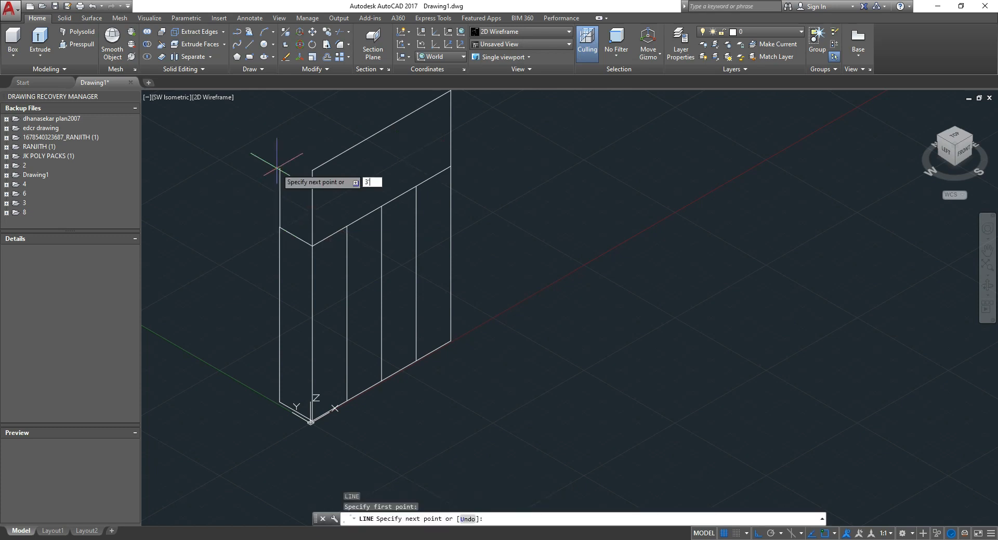
{"action": "type", "text": "'"}
{"action": "key", "text": "Return"}
{"action": "left_click", "coordinate": [312, 170]}
{"action": "key", "text": "Escape"}
Step: Complete the loft's top face with a 6'4" rear edge from the rear left corner and a line joining it to the front right corner
{"action": "middle_click_drag", "start_coordinate": [314, 217], "coordinate": [294, 274]}
{"action": "key", "text": "Return"}
{"action": "left_click", "coordinate": [259, 206]}
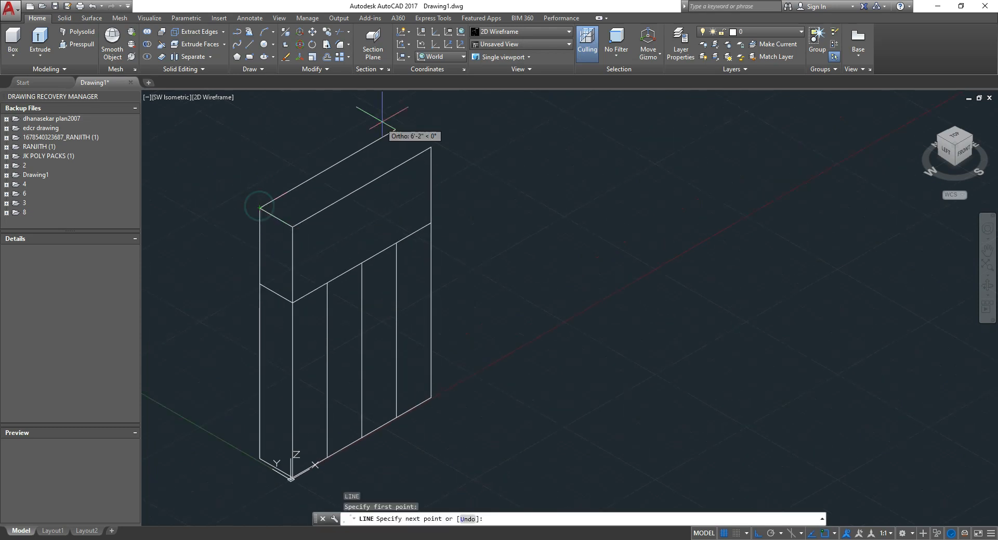
{"action": "type", "text": "6'4\""}
{"action": "key", "text": "Return"}
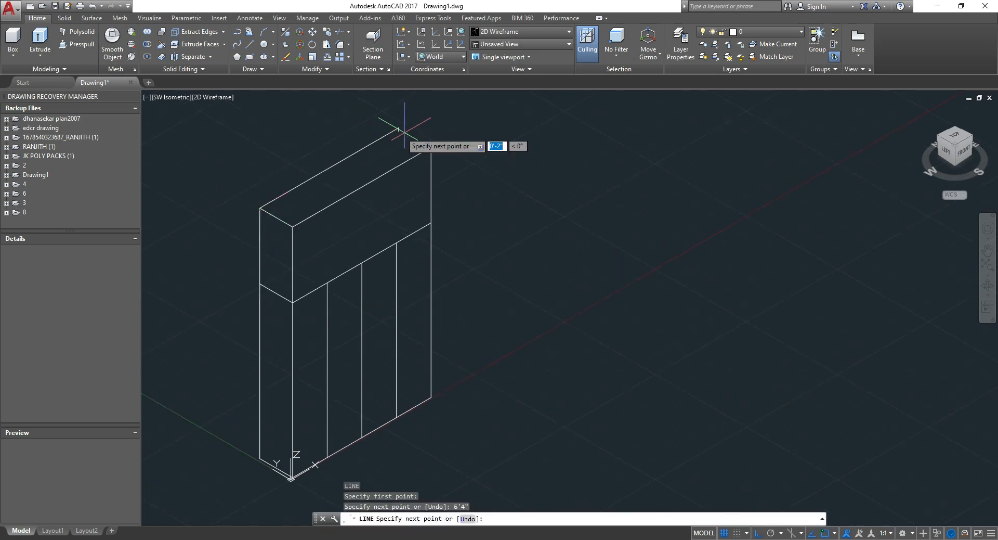
{"action": "left_click", "coordinate": [431, 147]}
{"action": "key", "text": "Escape"}
{"action": "key", "text": "Escape"}
Step: Draw three vertical partition lines on the loft front, continuing the wardrobe's partitions up to the loft's top front edge
{"action": "type", "text": "l"}
{"action": "key", "text": "Return"}
{"action": "left_click", "coordinate": [324, 281]}
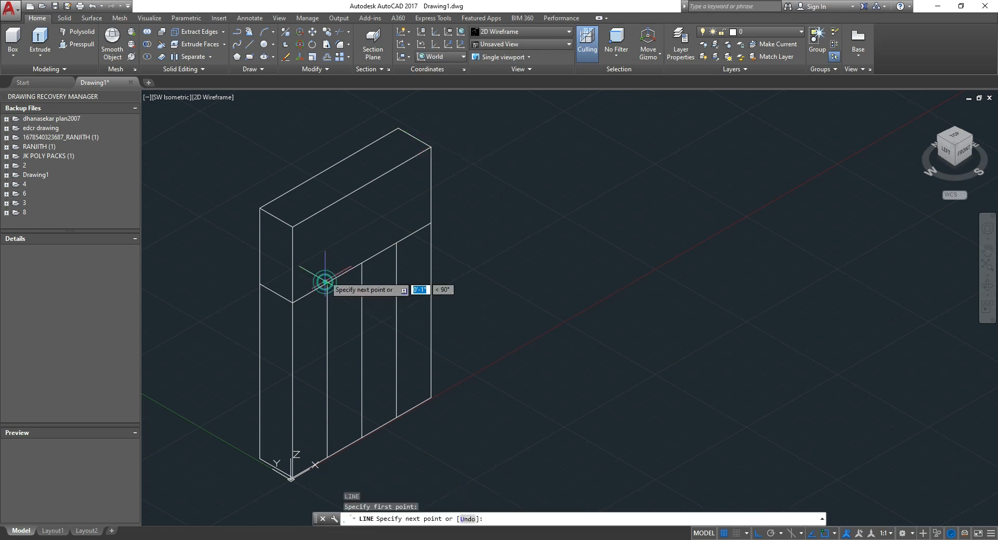
{"action": "left_click", "coordinate": [327, 207]}
{"action": "key", "text": "Escape"}
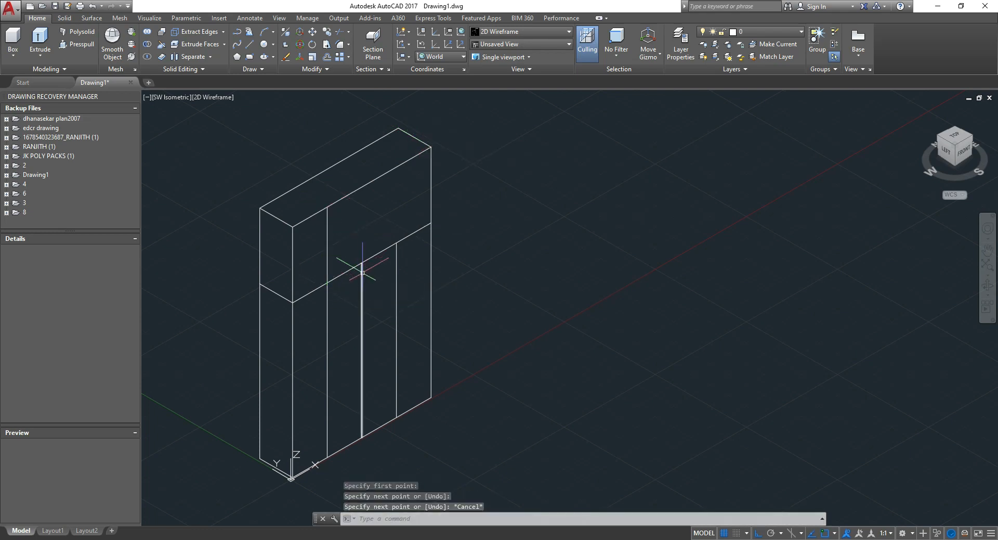
{"action": "type", "text": "l"}
{"action": "key", "text": "Return"}
{"action": "left_click", "coordinate": [362, 265]}
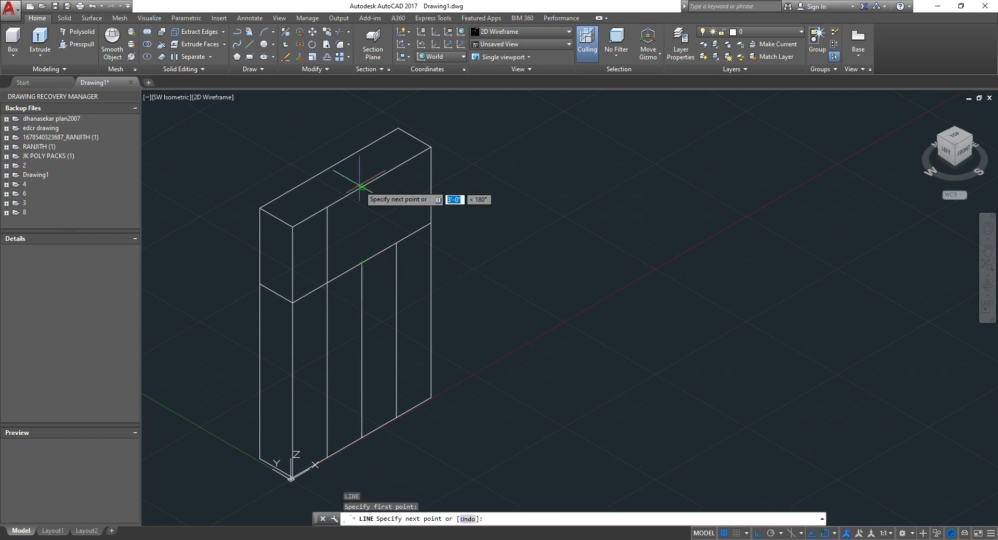
{"action": "left_click", "coordinate": [360, 186]}
{"action": "key", "text": "Escape"}
{"action": "type", "text": "l"}
{"action": "key", "text": "Return"}
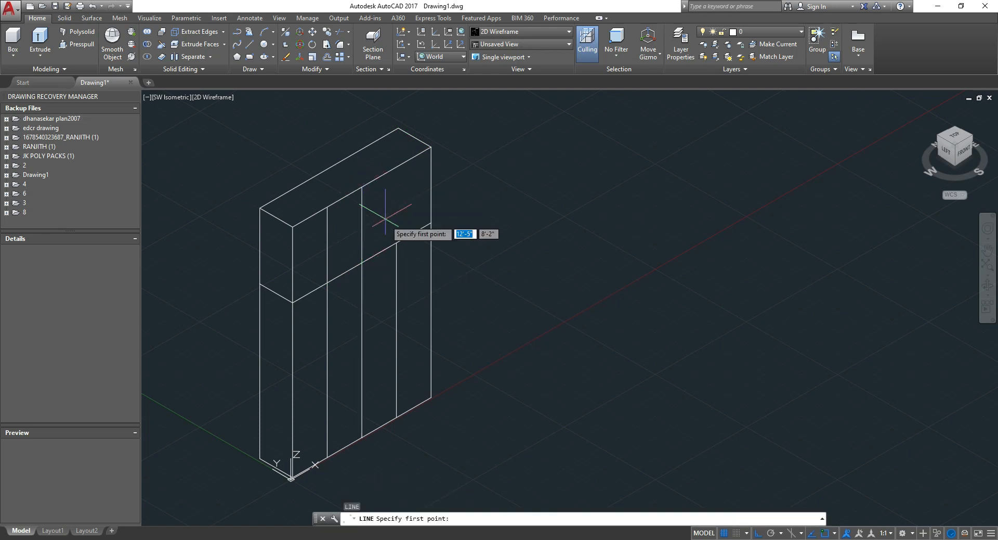
{"action": "left_click", "coordinate": [396, 242]}
{"action": "left_click", "coordinate": [396, 167]}
{"action": "key", "text": "Escape"}
{"action": "key", "text": "Escape"}
{"action": "key", "text": "Escape"}
{"action": "middle_click_drag", "start_coordinate": [406, 213], "coordinate": [400, 198]}
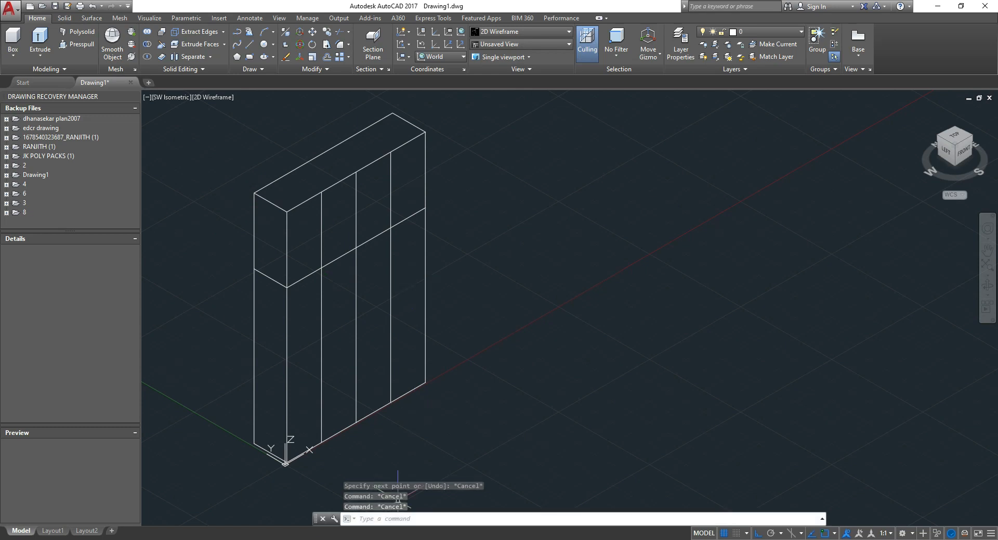
{"action": "left_click", "coordinate": [250, 56]}
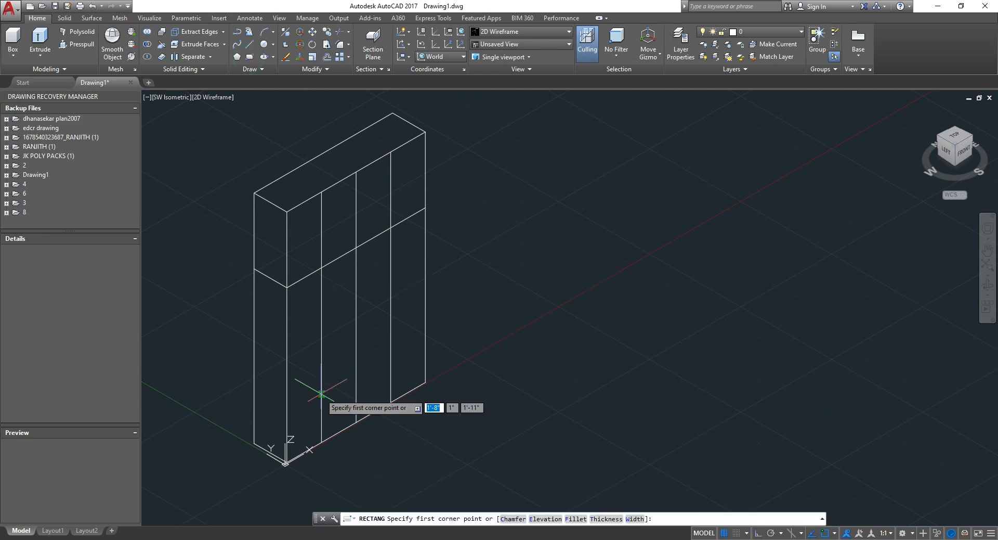
{"action": "scroll", "coordinate": [322, 395], "scroll_direction": "up", "scroll_amount": 2}
{"action": "scroll", "coordinate": [347, 375], "scroll_direction": "down", "scroll_amount": 2}
{"action": "left_click", "coordinate": [316, 335]}
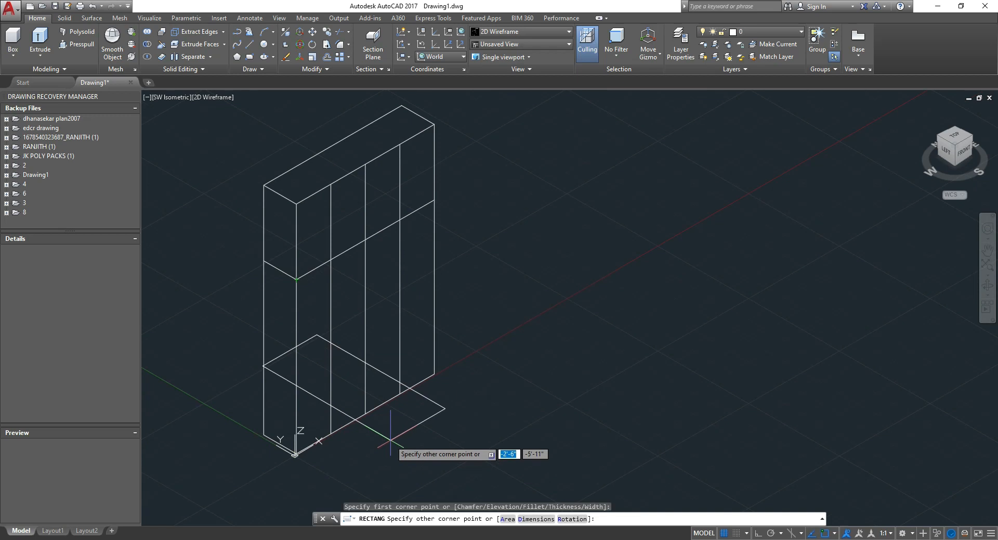
{"action": "key", "text": "Escape"}
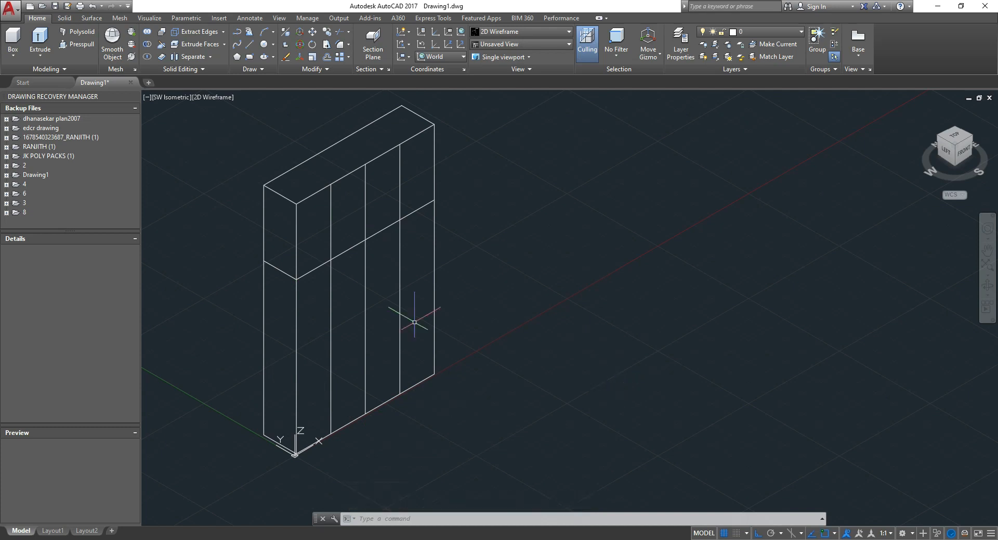
Step: Set a three-point UCS on the wardrobe's front face, with its origin at the loft's top left front corner and Y pointing up
{"action": "left_click", "coordinate": [461, 43]}
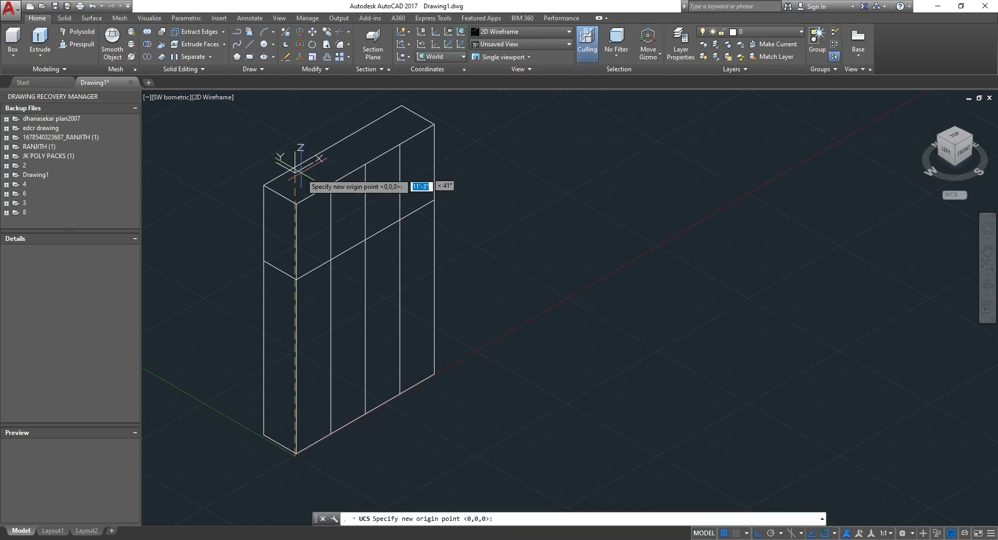
{"action": "left_click", "coordinate": [296, 204]}
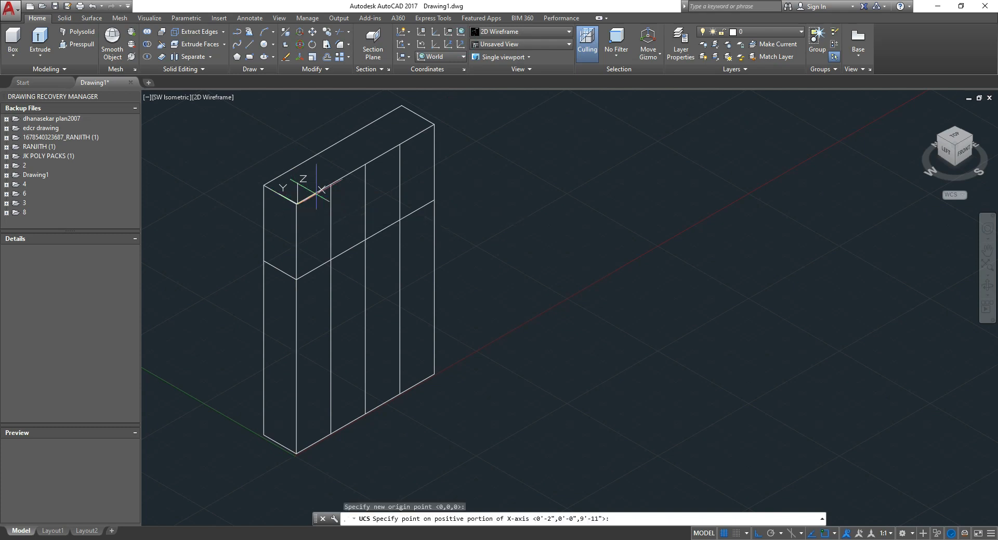
{"action": "left_click", "coordinate": [350, 173]}
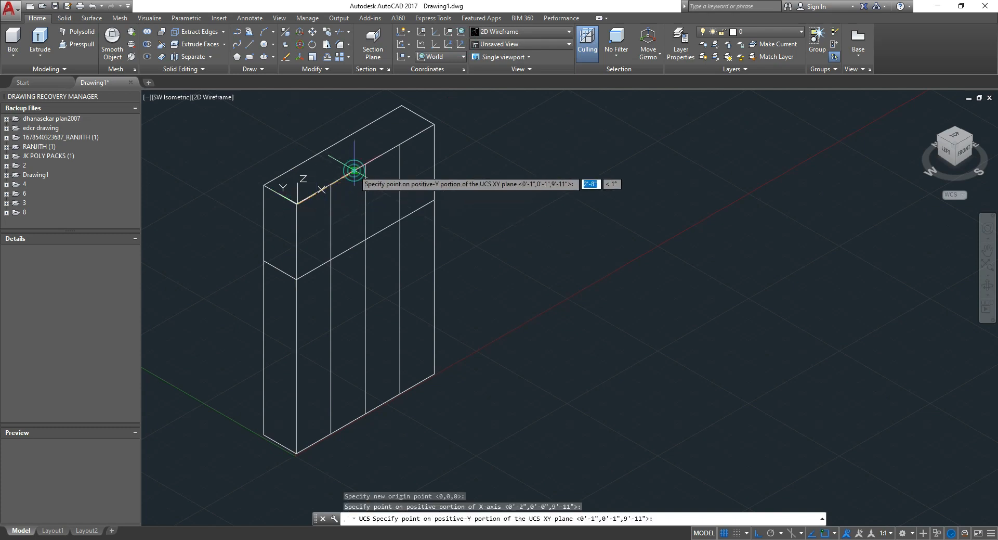
{"action": "left_click", "coordinate": [325, 133]}
{"action": "scroll", "coordinate": [446, 339], "scroll_direction": "down", "scroll_amount": 2}
{"action": "middle_click_drag", "start_coordinate": [446, 339], "coordinate": [430, 326]}
{"action": "scroll", "coordinate": [446, 316], "scroll_direction": "up", "scroll_amount": 2}
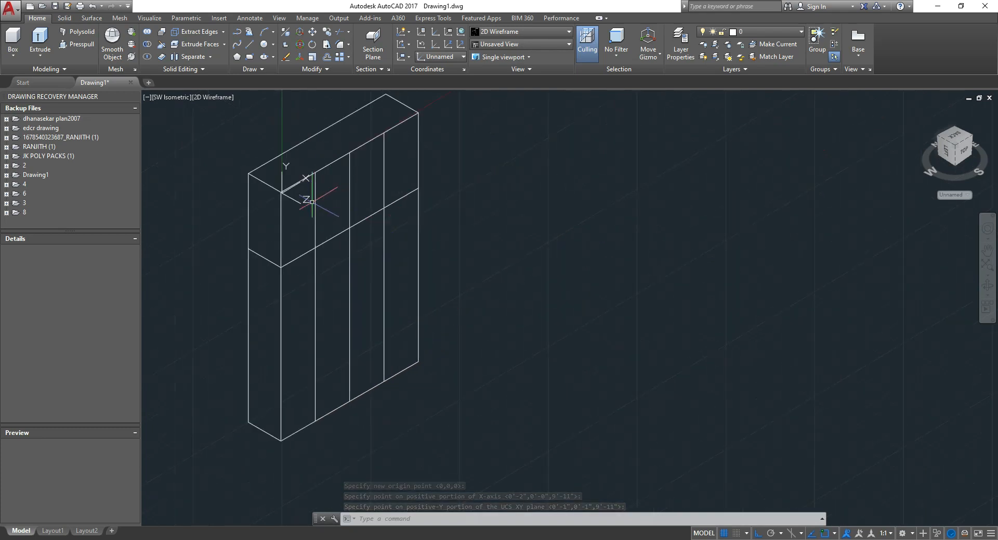
Step: Draw a narrow upright rectangle as a door handle just left of the first lower partition and copy it to the partition's other side
{"action": "left_click", "coordinate": [250, 56]}
{"action": "scroll", "coordinate": [326, 327], "scroll_direction": "up", "scroll_amount": 2}
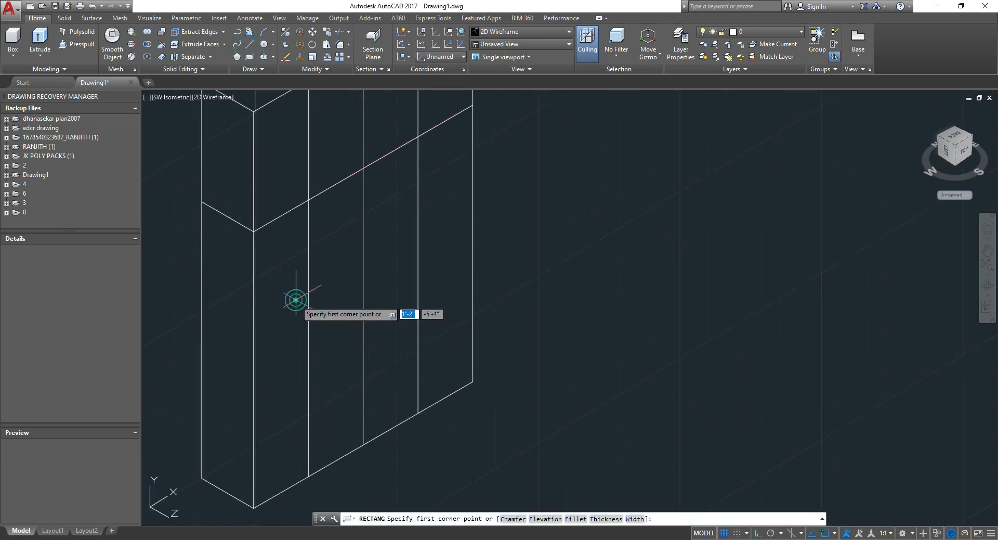
{"action": "left_click", "coordinate": [296, 300]}
{"action": "left_click", "coordinate": [302, 337]}
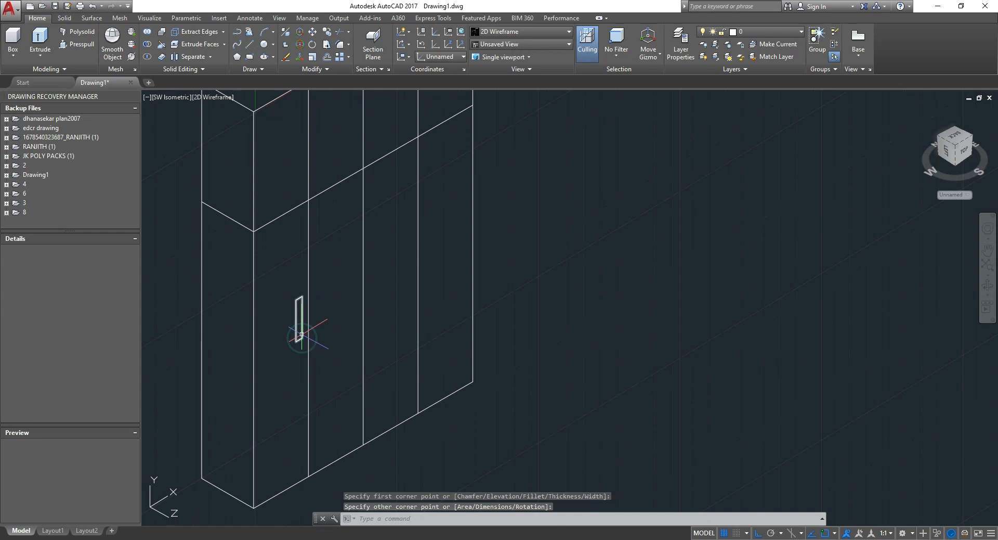
{"action": "key", "text": "Return"}
{"action": "left_click", "coordinate": [300, 331]}
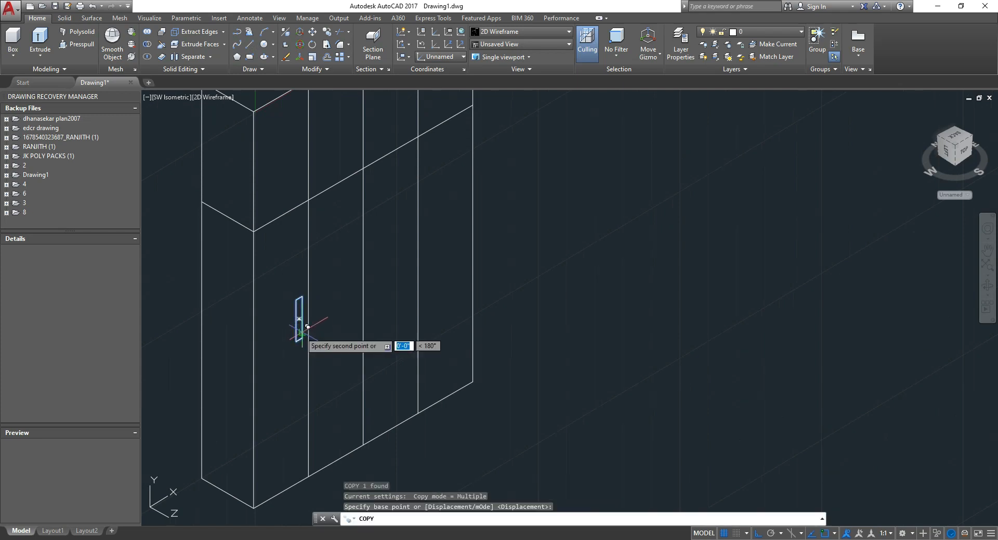
{"action": "left_click", "coordinate": [322, 326]}
{"action": "key", "text": "Escape"}
Step: Copy the pair of door handles to the same place on both sides of the third lower partition
{"action": "left_click", "coordinate": [321, 325]}
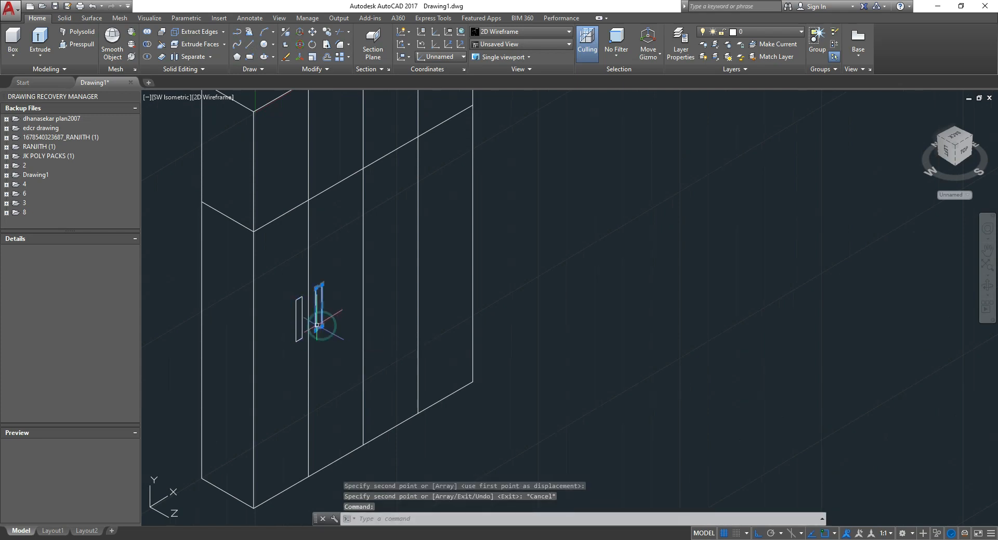
{"action": "left_click", "coordinate": [300, 324]}
{"action": "type", "text": "co"}
{"action": "key", "text": "Return"}
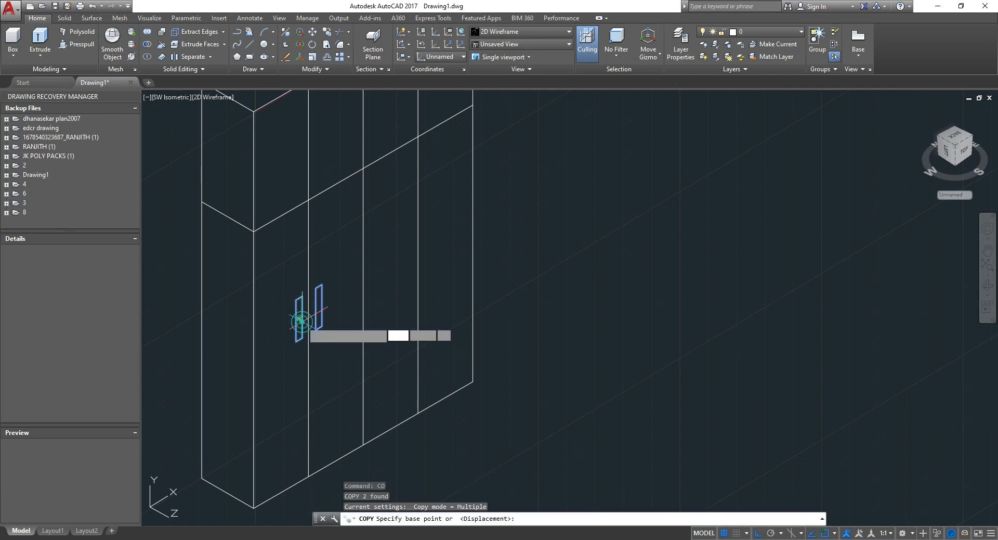
{"action": "left_click", "coordinate": [299, 318]}
{"action": "left_click", "coordinate": [412, 280]}
{"action": "key", "text": "Escape"}
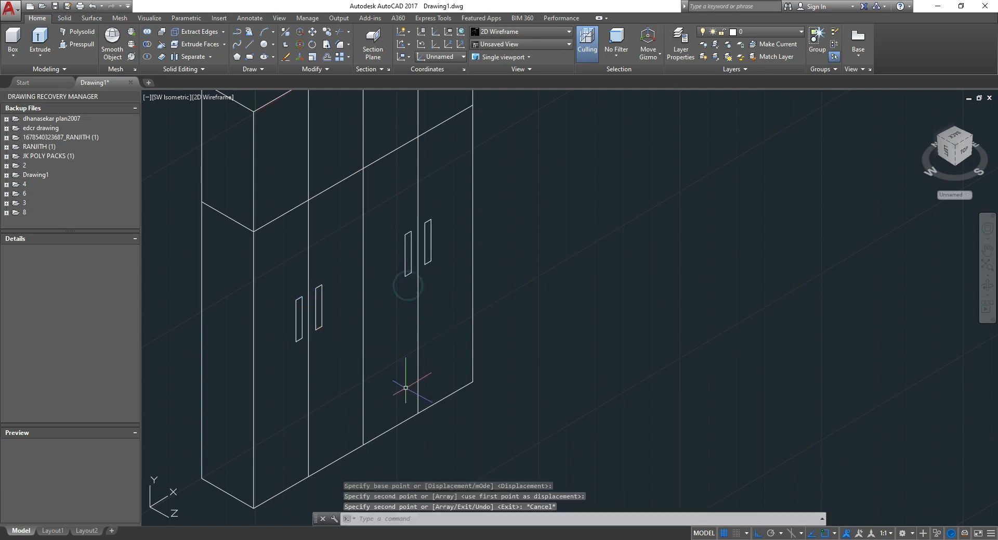
{"action": "key", "text": "Escape"}
{"action": "scroll", "coordinate": [456, 212], "scroll_direction": "down", "scroll_amount": 4}
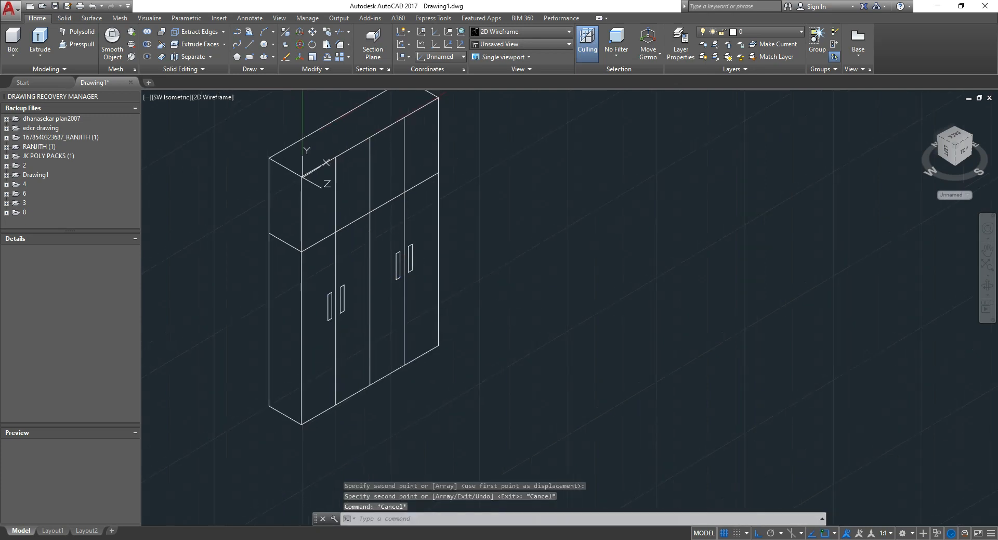
Step: Add a linear dimension for the wardrobe's front width, placed below its bottom front edge
{"action": "left_click", "coordinate": [250, 17]}
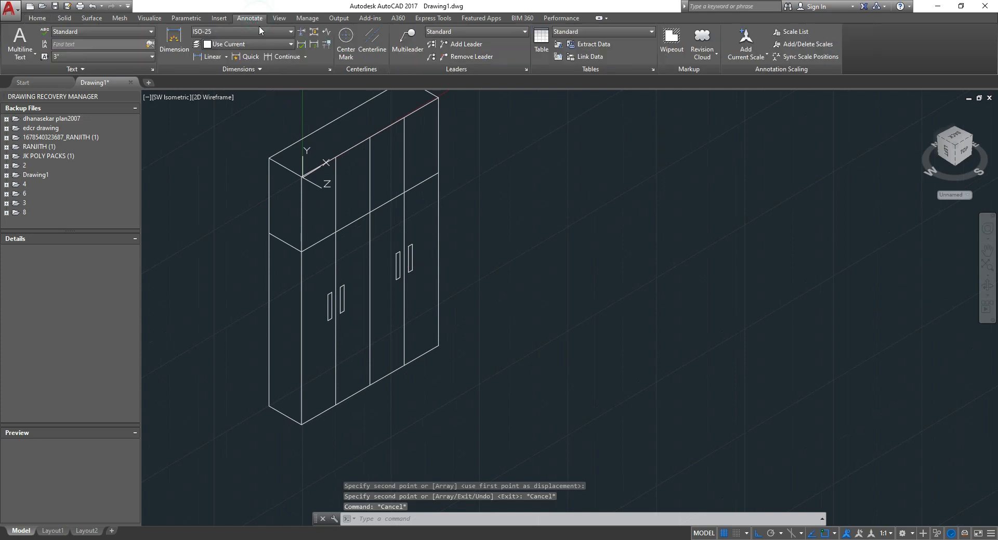
{"action": "left_click", "coordinate": [209, 55]}
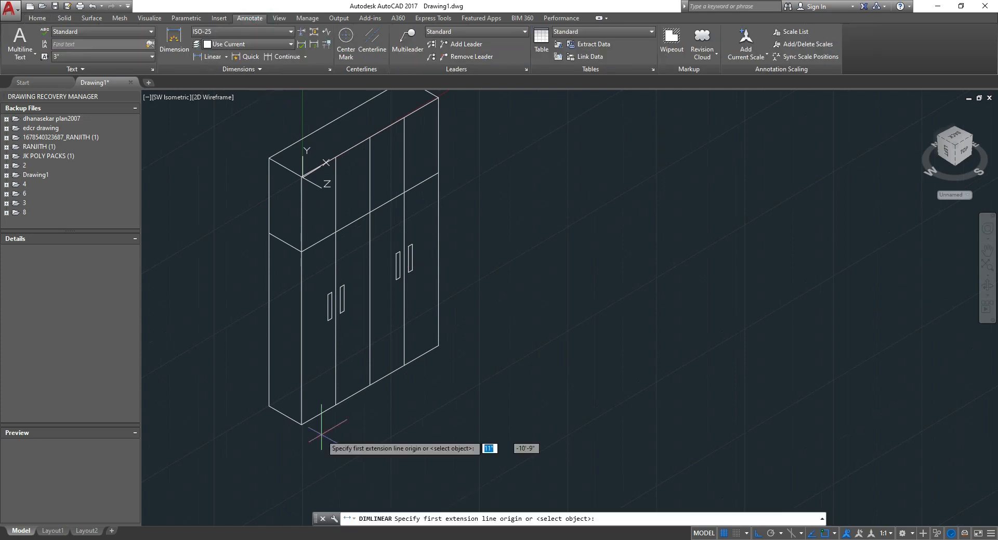
{"action": "left_click", "coordinate": [301, 424]}
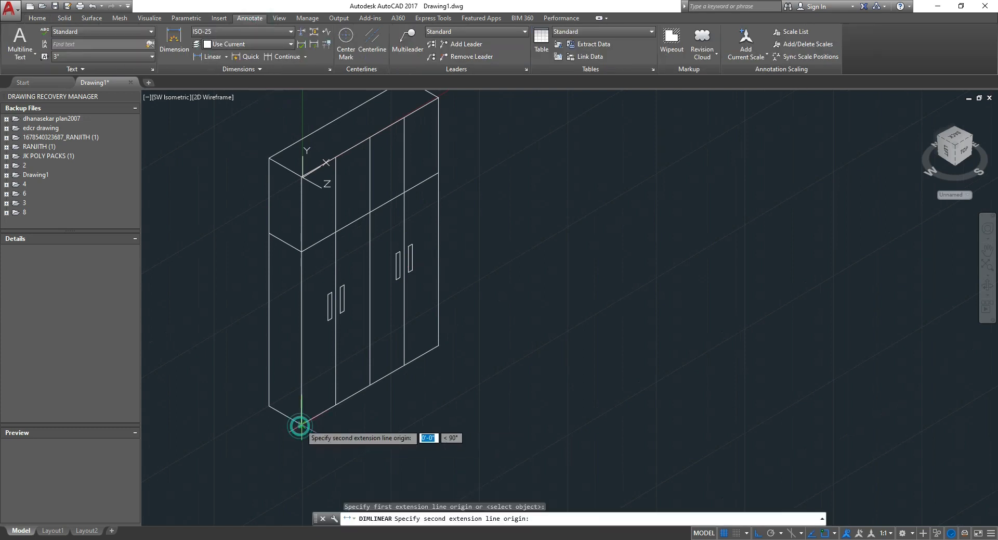
{"action": "left_click", "coordinate": [438, 345]}
{"action": "left_click", "coordinate": [436, 367]}
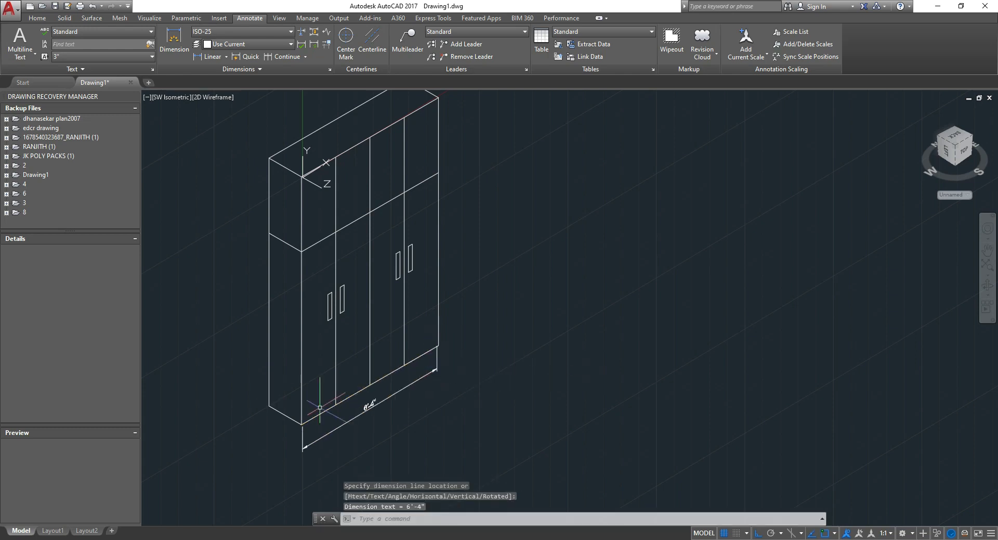
{"action": "middle_click_drag", "start_coordinate": [427, 318], "coordinate": [370, 353]}
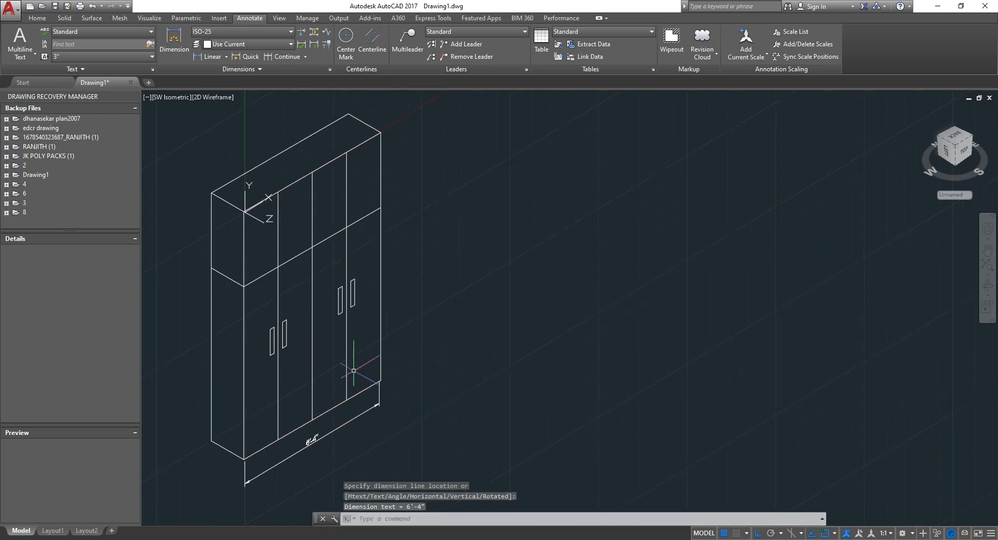
{"action": "left_click", "coordinate": [42, 18]}
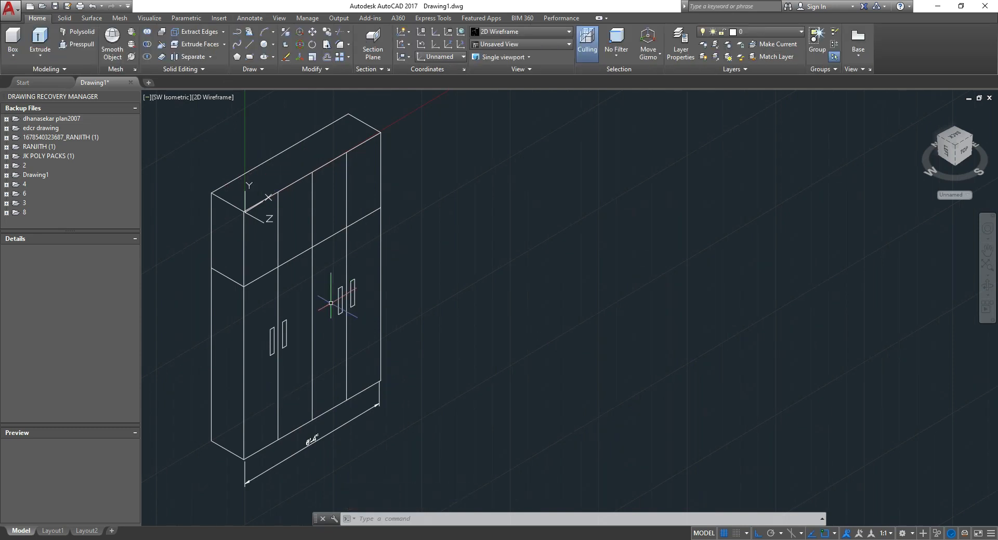
Step: Switch to WhatsApp in Chrome to check the wardrobe reference image, and return to the AutoCAD drawing
{"action": "mouse_move", "coordinate": [315, 538]}
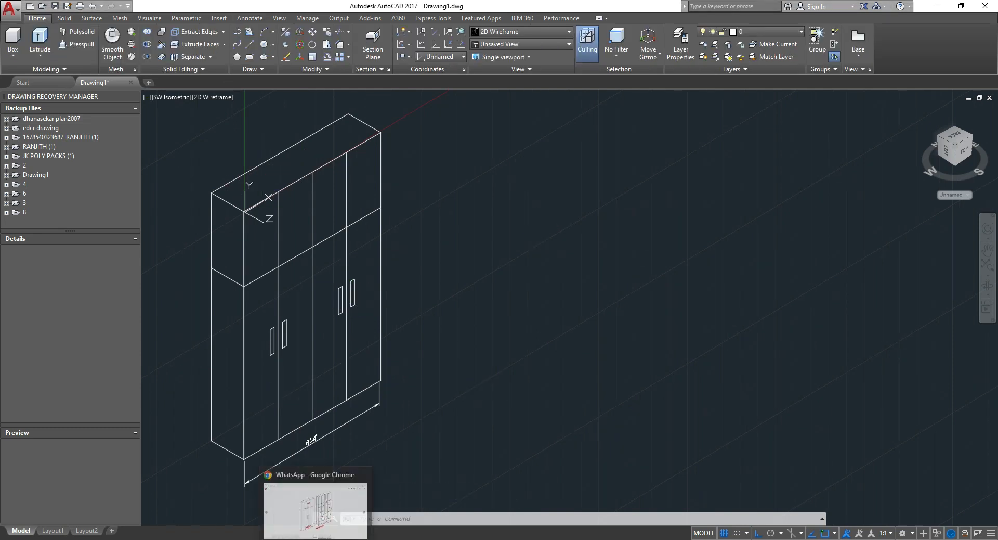
{"action": "left_click", "coordinate": [315, 516]}
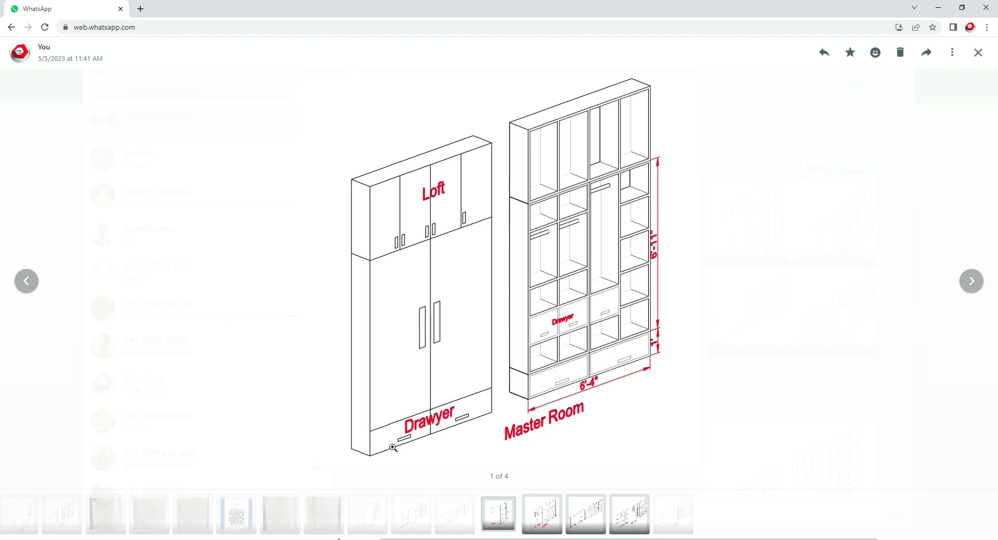
{"action": "key", "text": "alt+Tab"}
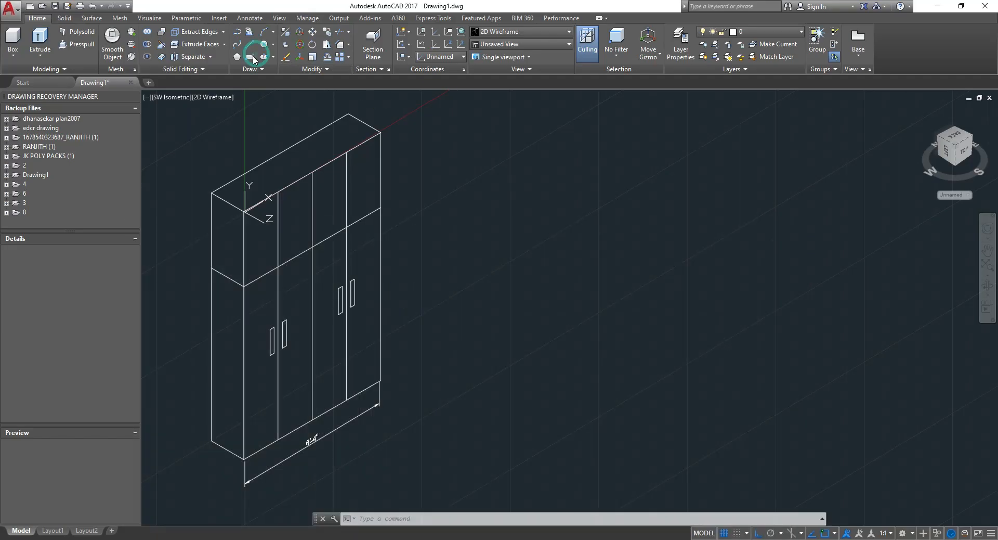
Step: Draw a 6'4" by 3' rectangle in the front plane, beside the wardrobe and starting level with its top edge
{"action": "middle_click_drag", "start_coordinate": [373, 96], "coordinate": [322, 219]}
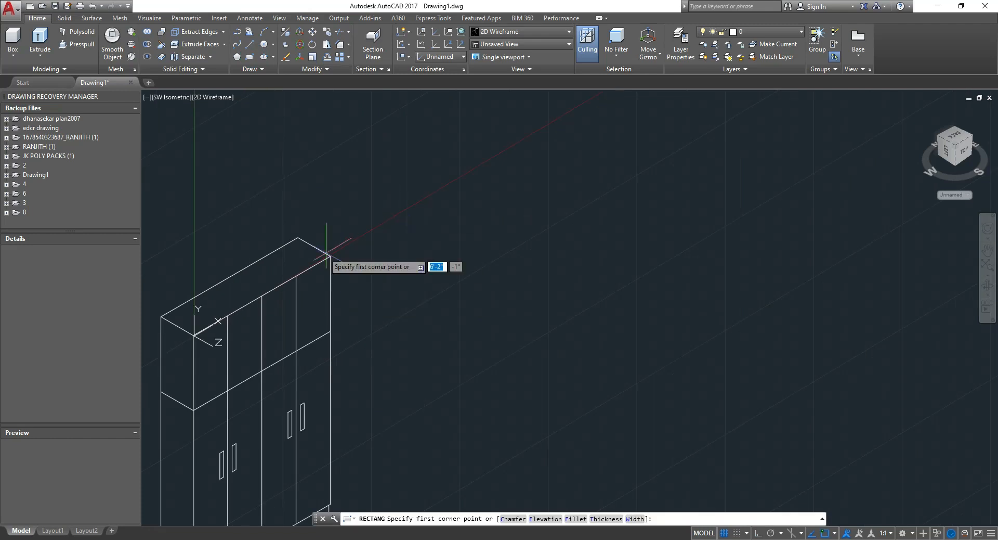
{"action": "left_click", "coordinate": [404, 211]}
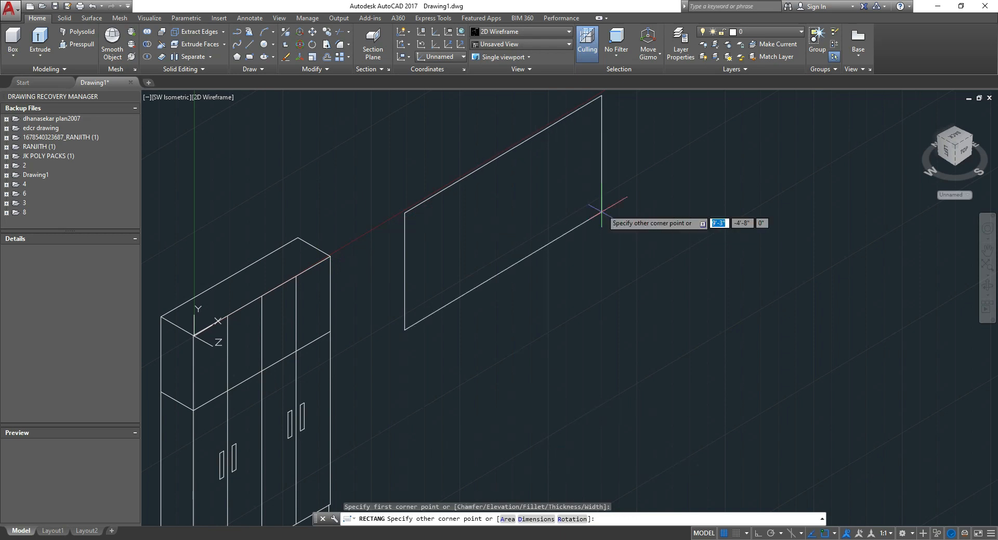
{"action": "type", "text": "d"}
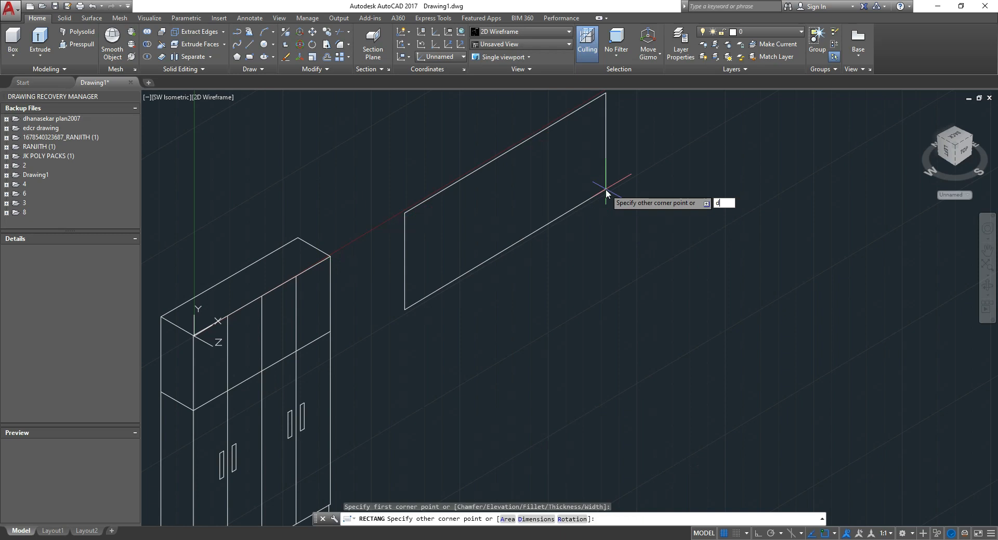
{"action": "key", "text": "Return"}
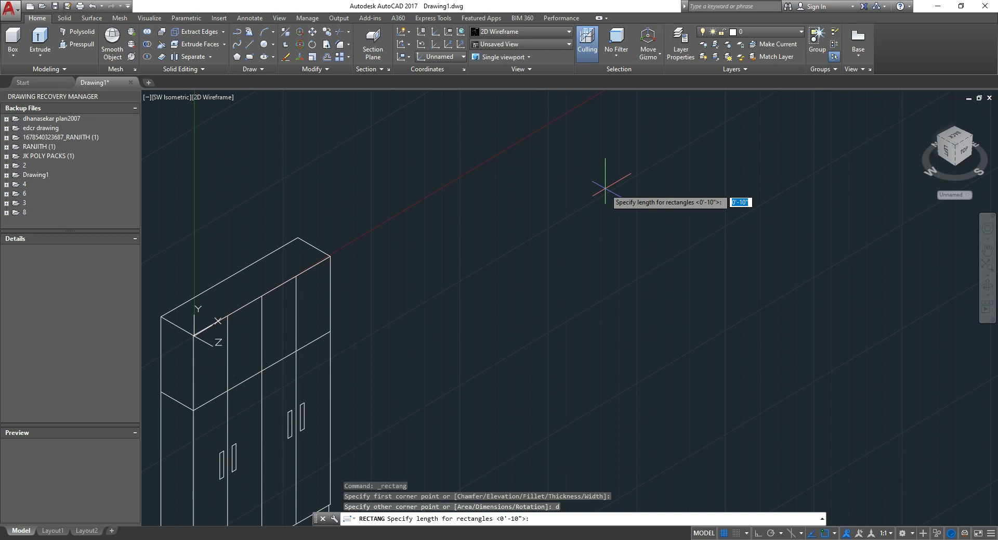
{"action": "type", "text": "6'4"}
{"action": "key", "text": "Return"}
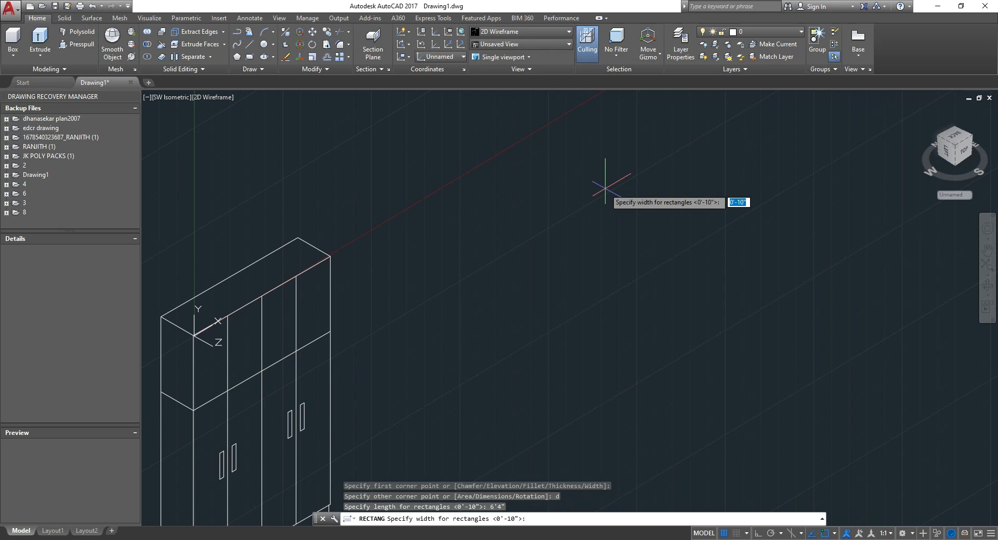
{"action": "type", "text": "3'"}
{"action": "key", "text": "Return"}
{"action": "left_click", "coordinate": [605, 188]}
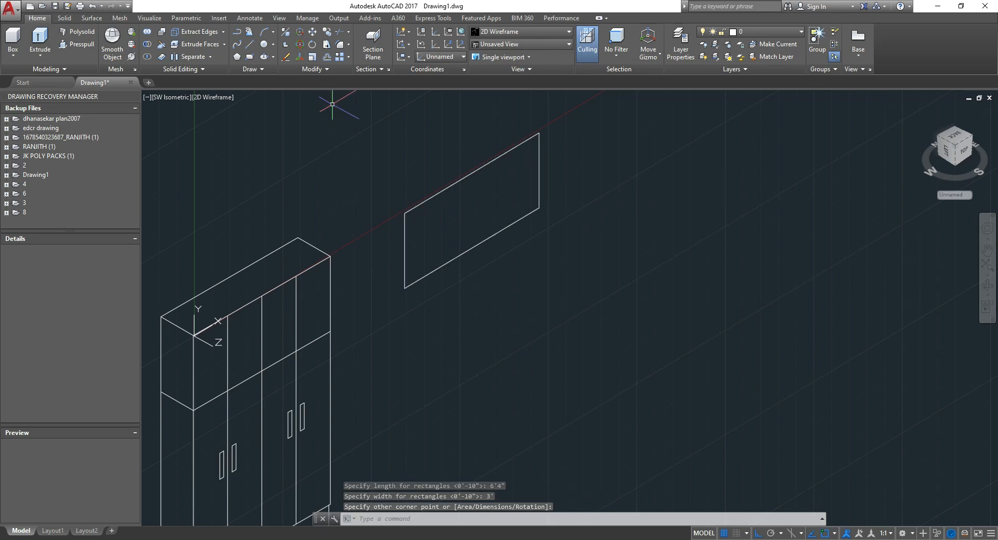
Step: Draw a line across the new rectangle between the midpoints of its two upright sides
{"action": "left_click", "coordinate": [249, 46]}
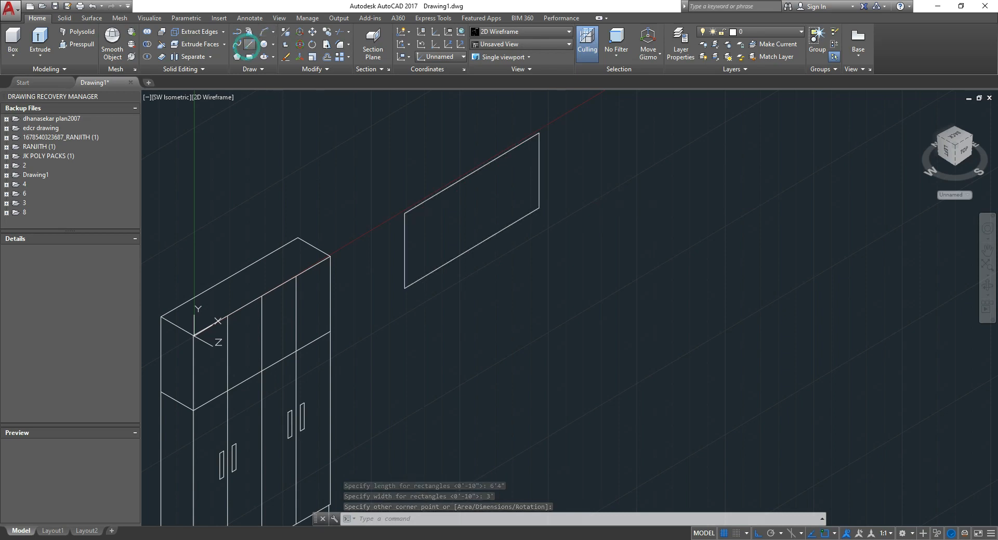
{"action": "left_click", "coordinate": [404, 249]}
{"action": "left_click", "coordinate": [539, 170]}
{"action": "key", "text": "Escape"}
{"action": "key", "text": "Escape"}
Step: Divide the rectangle's middle line into 4 equal segments
{"action": "left_click", "coordinate": [481, 202]}
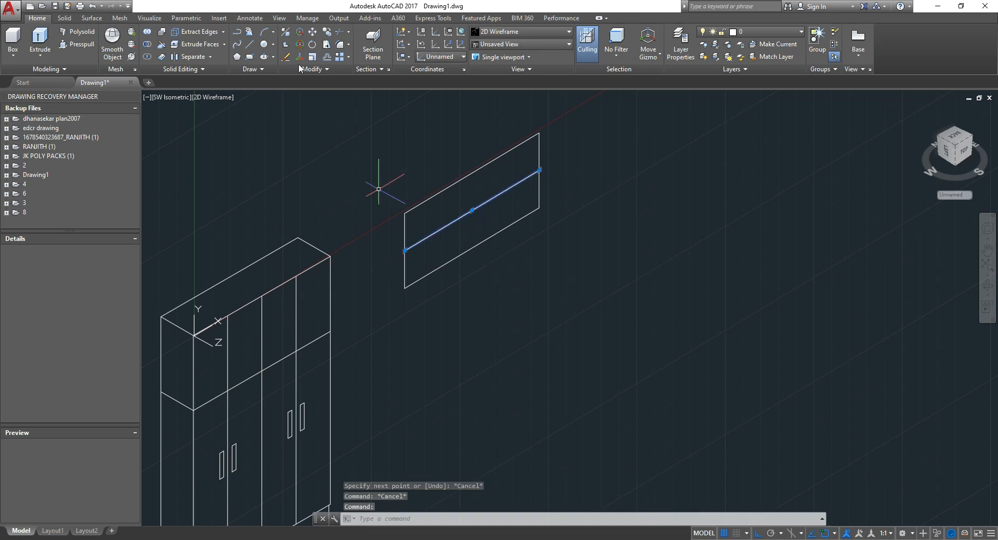
{"action": "key", "text": "Escape"}
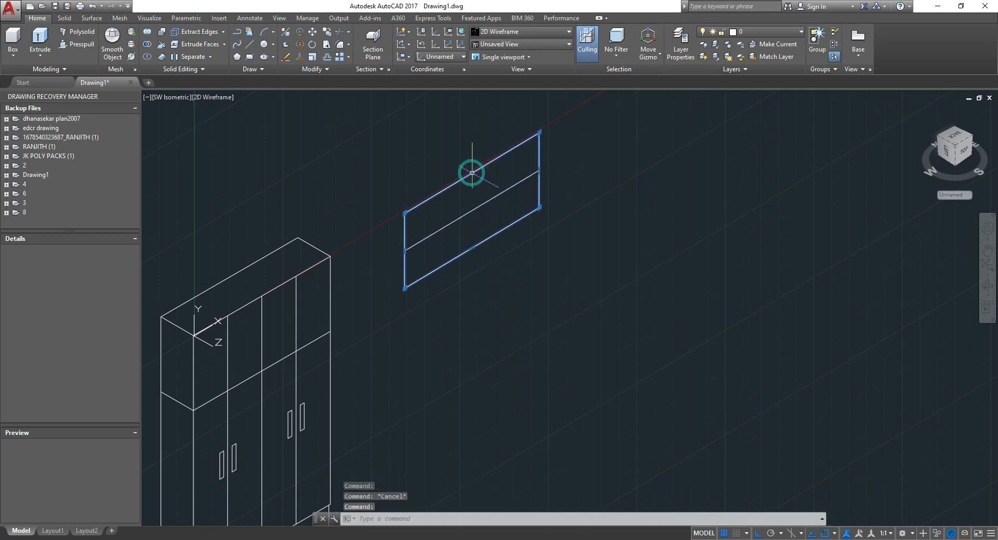
{"action": "left_click", "coordinate": [474, 209]}
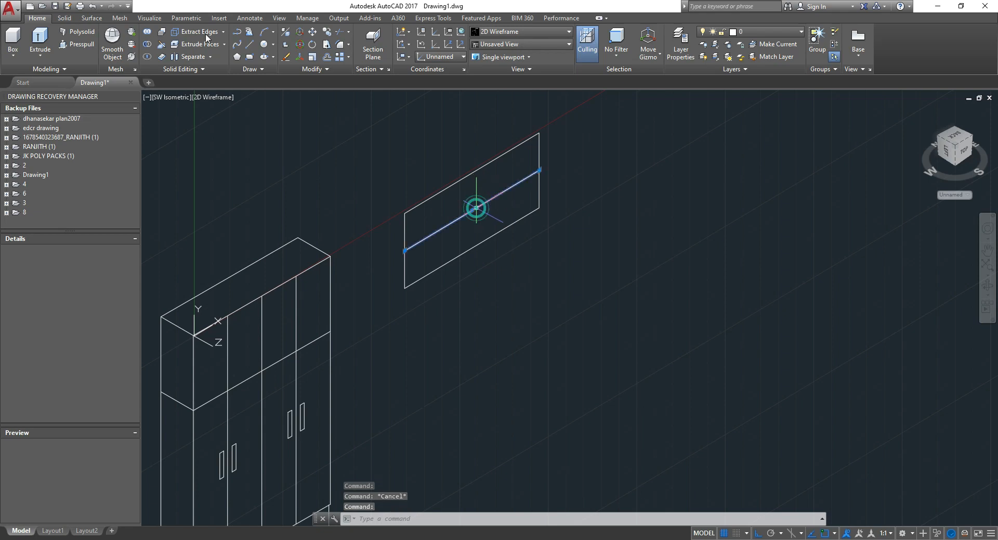
{"action": "left_click", "coordinate": [258, 69]}
{"action": "left_click", "coordinate": [284, 82]}
{"action": "left_click", "coordinate": [311, 120]}
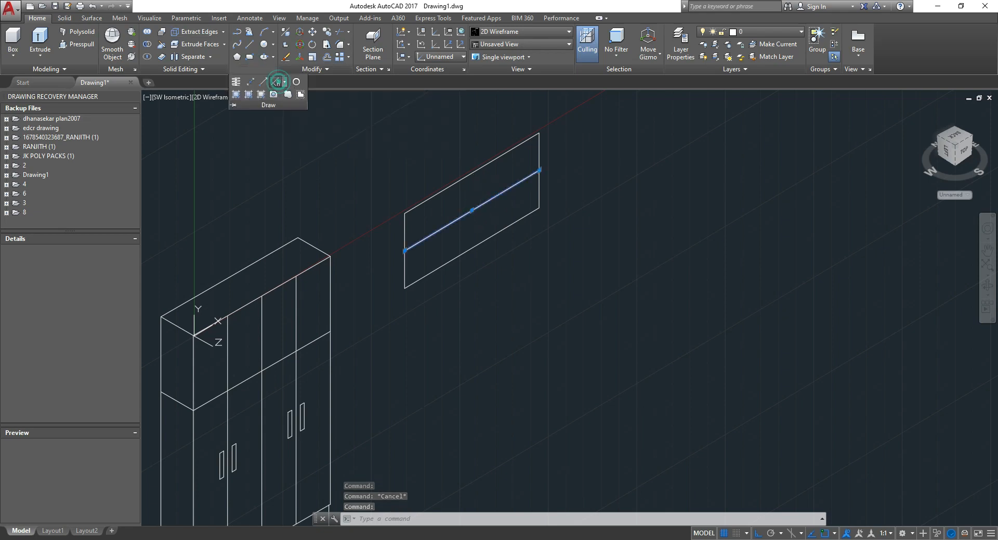
{"action": "left_click", "coordinate": [446, 225]}
{"action": "type", "text": "4"}
{"action": "key", "text": "Return"}
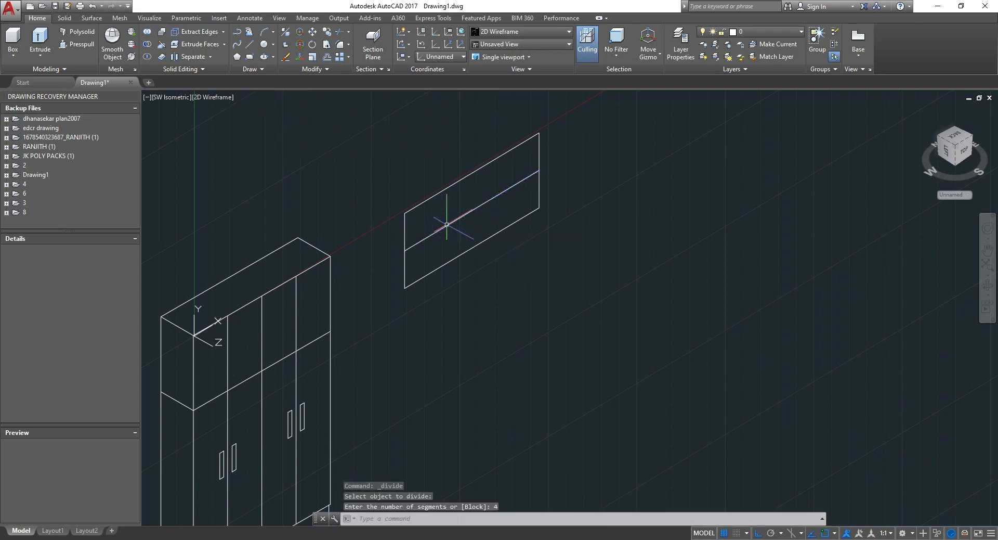
Step: Draw three vertical partition lines from the middle line's division points up to the rectangle's top edge
{"action": "type", "text": "l"}
{"action": "key", "text": "Return"}
{"action": "left_click", "coordinate": [438, 231]}
{"action": "left_click", "coordinate": [438, 191]}
{"action": "key", "text": "Escape"}
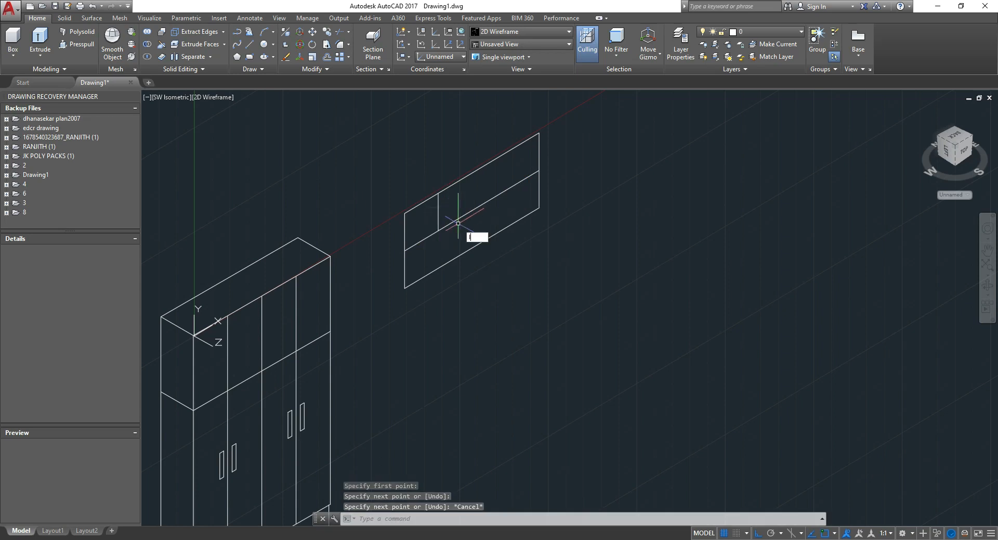
{"action": "key", "text": "Return"}
{"action": "left_click", "coordinate": [472, 210]}
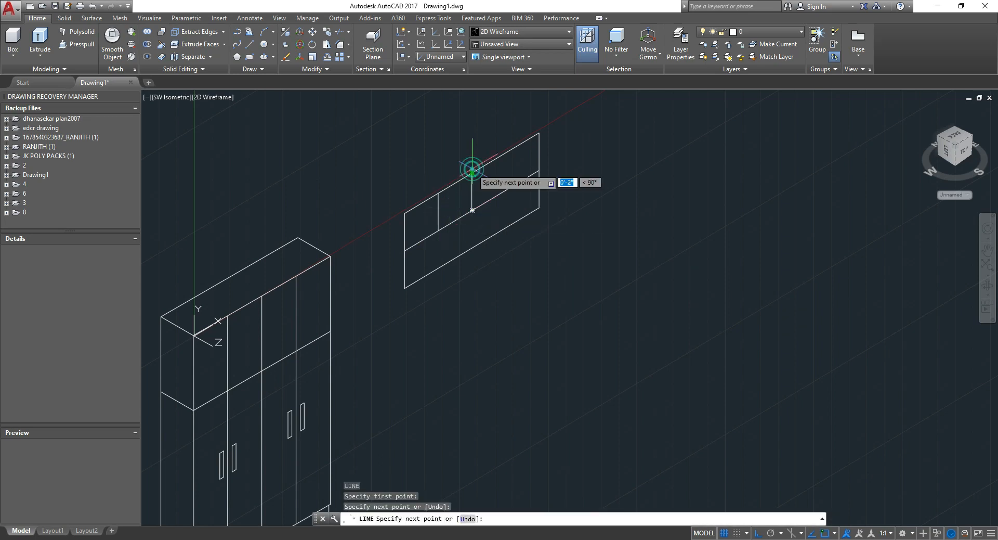
{"action": "left_click", "coordinate": [472, 169]}
{"action": "key", "text": "Escape"}
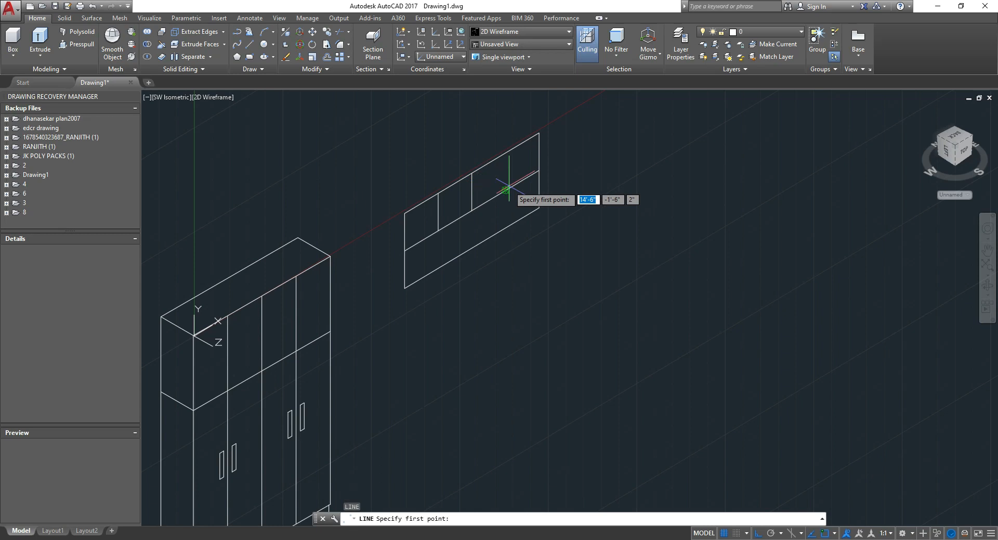
{"action": "left_click", "coordinate": [505, 190]}
{"action": "left_click", "coordinate": [506, 154]}
{"action": "key", "text": "Escape"}
Step: Erase the rectangle's middle line and stretch the first partition line down to the bottom edge
{"action": "left_click", "coordinate": [521, 180]}
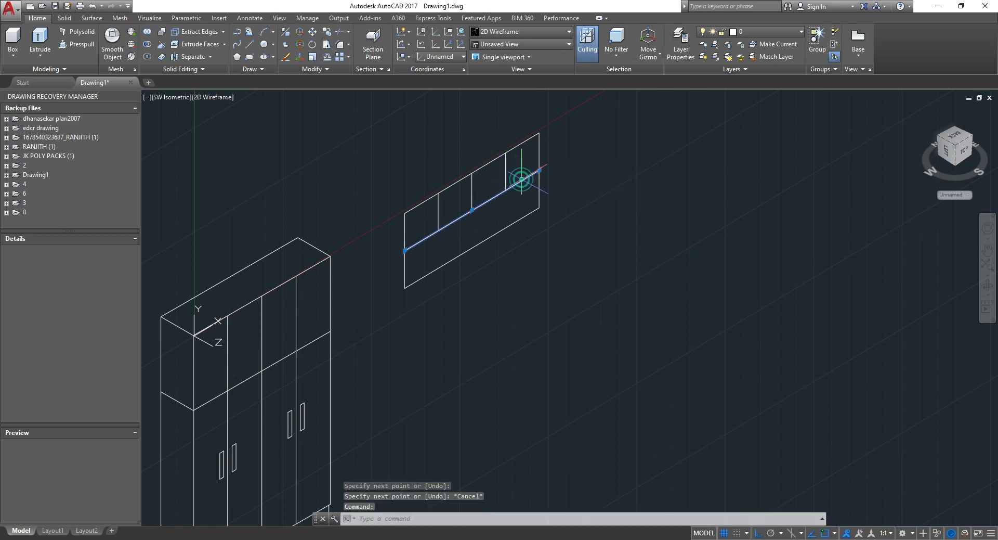
{"action": "key", "text": "Delete"}
{"action": "left_click", "coordinate": [444, 230]}
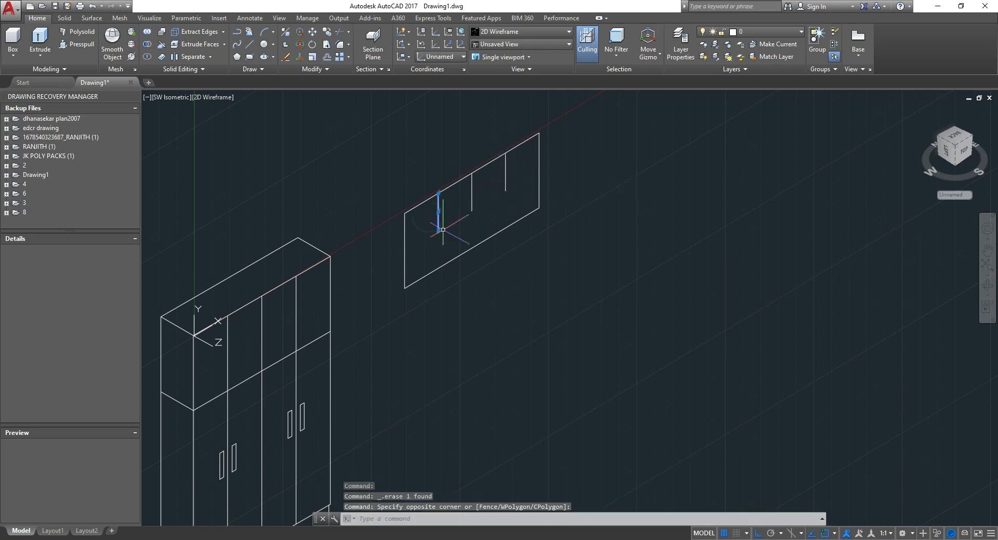
{"action": "left_click", "coordinate": [438, 231]}
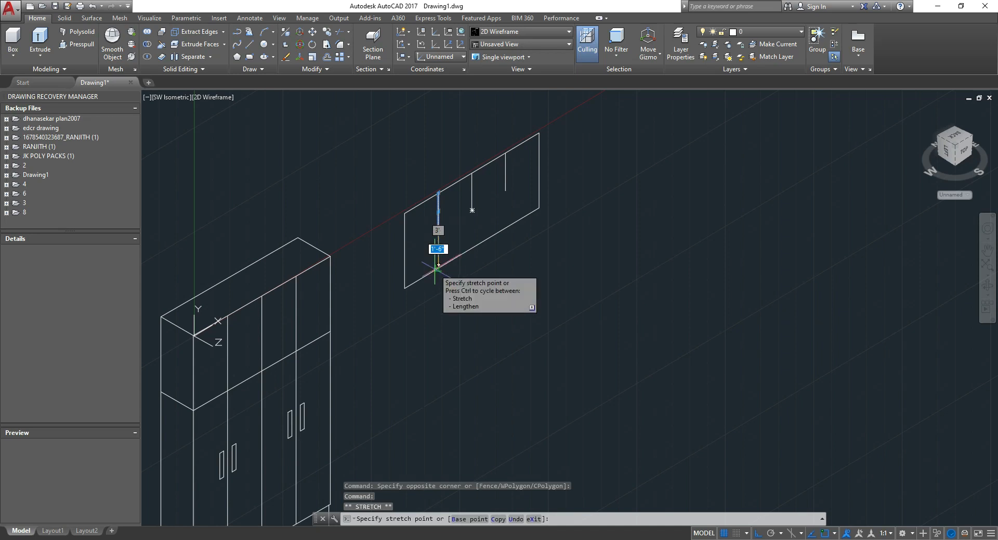
{"action": "left_click", "coordinate": [438, 267]}
{"action": "key", "text": "Escape"}
Step: Stretch the second and third partition lines down to the rectangle's bottom edge
{"action": "left_click", "coordinate": [474, 215]}
{"action": "left_click", "coordinate": [468, 207]}
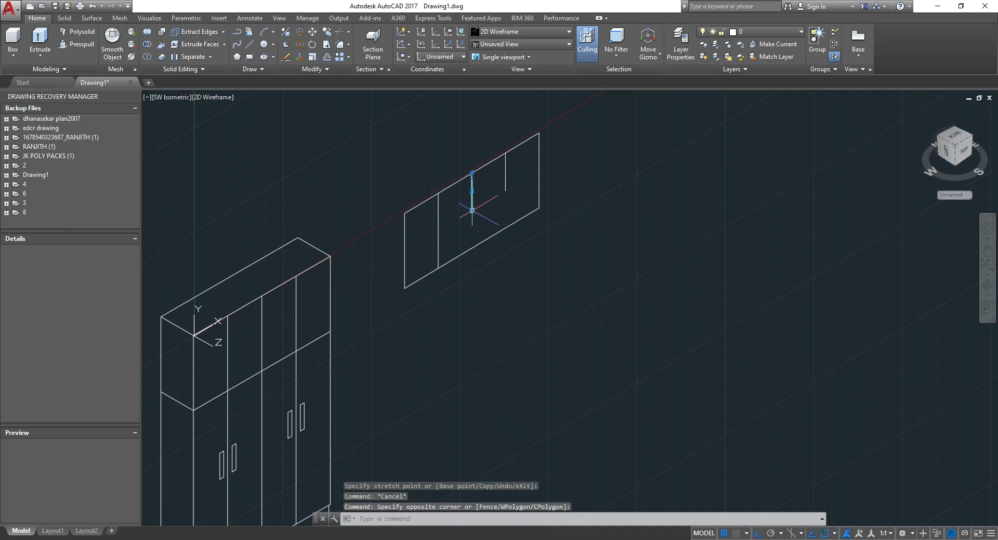
{"action": "left_click", "coordinate": [472, 210]}
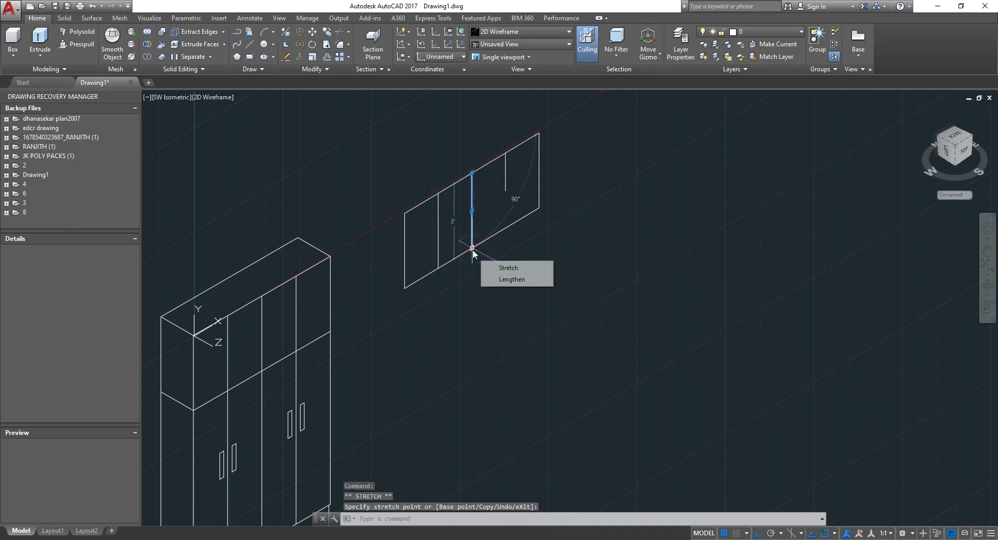
{"action": "left_click", "coordinate": [472, 248]}
{"action": "key", "text": "Escape"}
{"action": "left_click", "coordinate": [513, 176]}
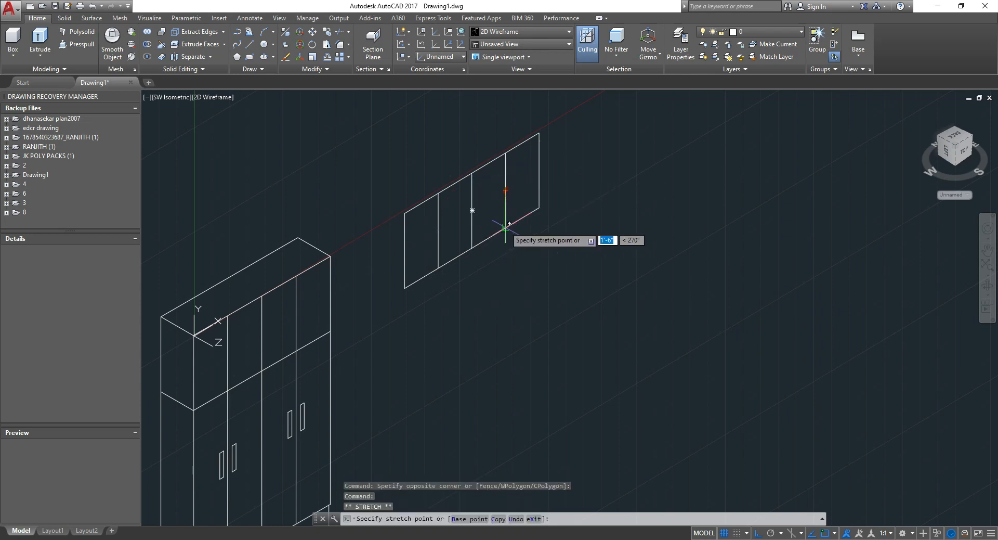
{"action": "key", "text": "Escape"}
{"action": "left_click", "coordinate": [521, 203]}
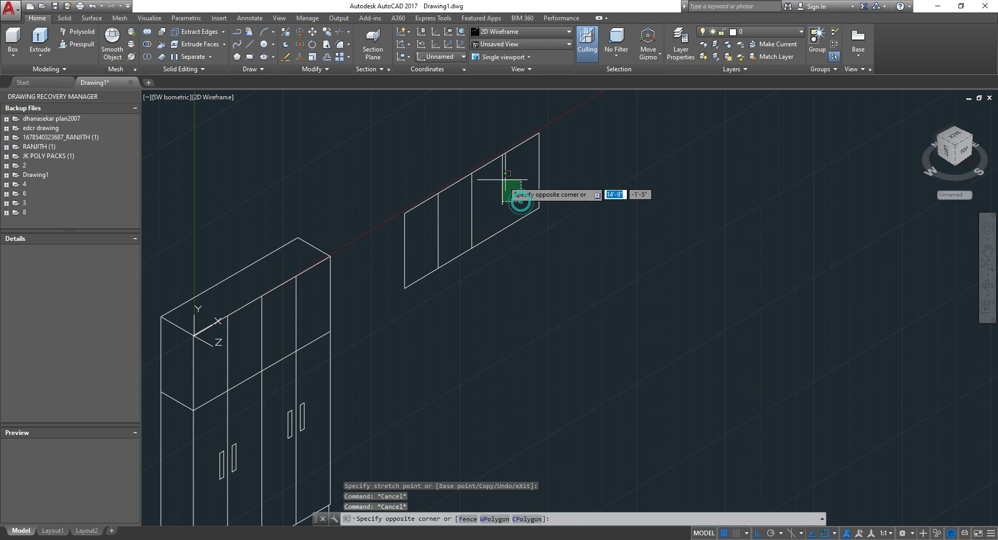
{"action": "left_click", "coordinate": [498, 176]}
{"action": "left_click", "coordinate": [505, 190]}
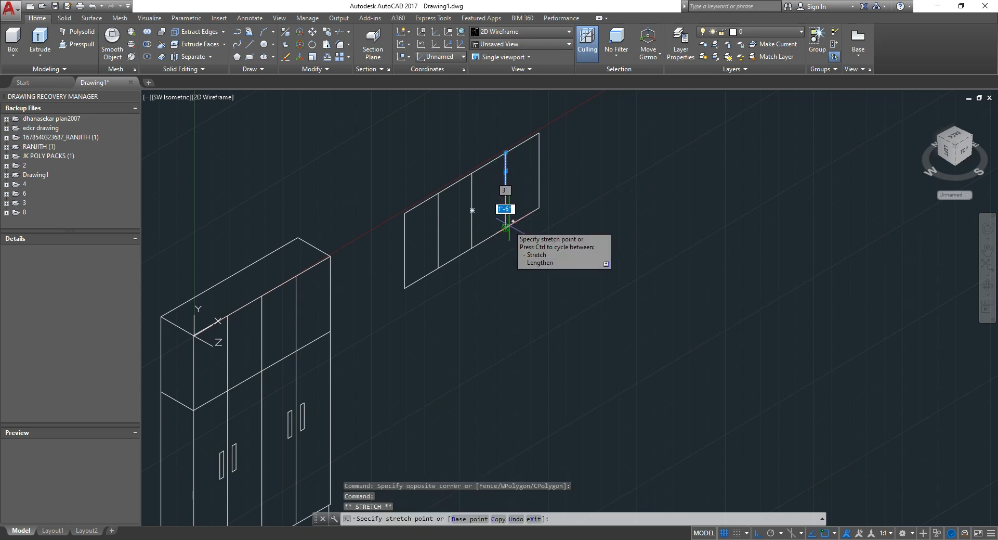
{"action": "left_click", "coordinate": [506, 228]}
{"action": "key", "text": "Escape"}
{"action": "key", "text": "Escape"}
{"action": "middle_click_drag", "start_coordinate": [580, 236], "coordinate": [563, 231]}
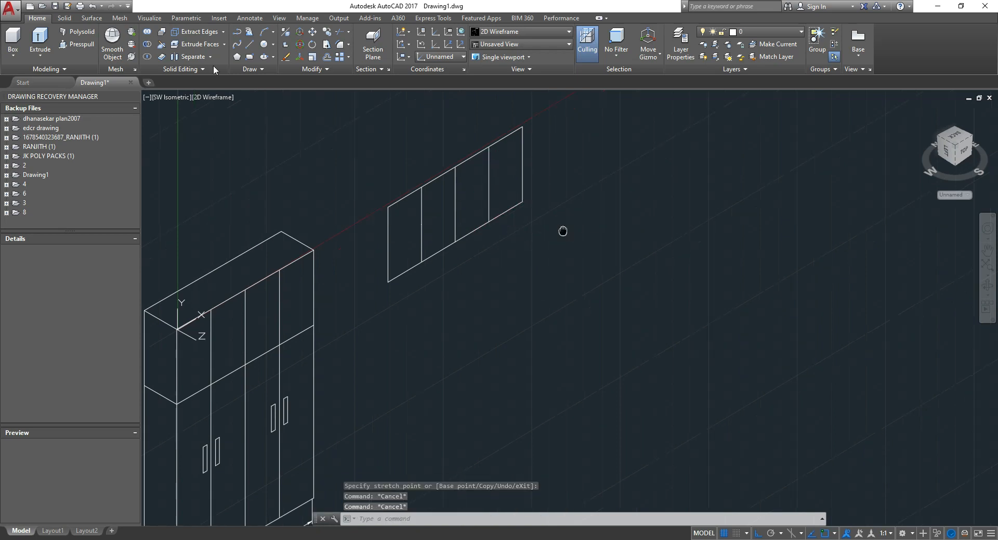
{"action": "left_click", "coordinate": [250, 45]}
{"action": "key", "text": "Escape"}
{"action": "key", "text": "Escape"}
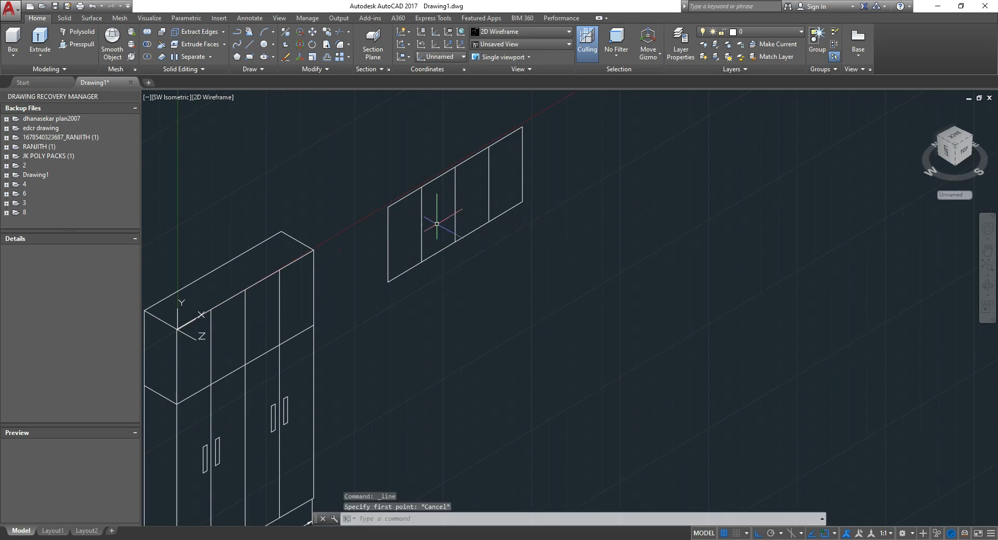
Step: Offset the outer rectangle 1" inward to form the frame thickness
{"action": "scroll", "coordinate": [450, 216], "scroll_direction": "up", "scroll_amount": 2}
{"action": "middle_click_drag", "start_coordinate": [451, 215], "coordinate": [427, 270]}
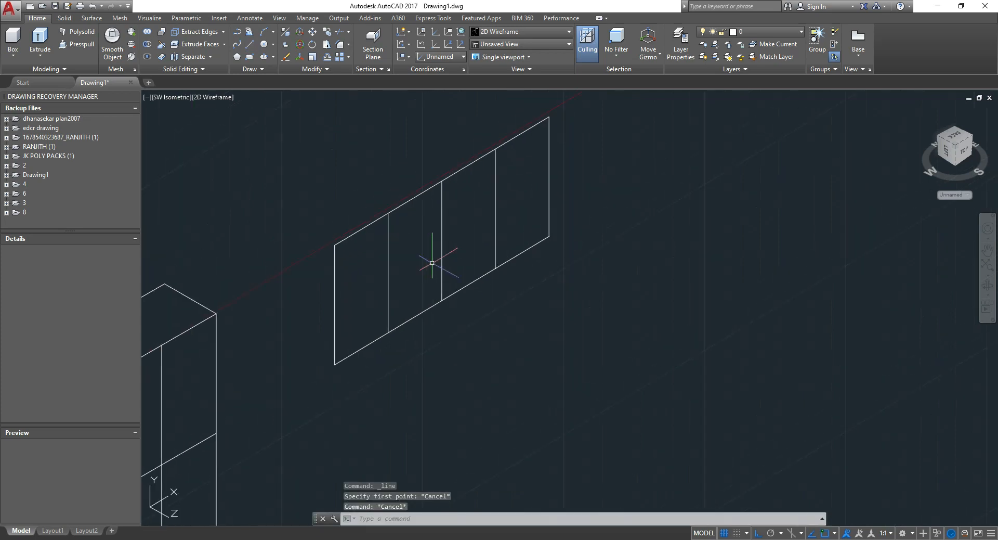
{"action": "key", "text": "Return"}
{"action": "type", "text": "1"}
{"action": "key", "text": "Return"}
{"action": "left_click", "coordinate": [335, 276]}
{"action": "left_click", "coordinate": [354, 281]}
{"action": "key", "text": "Escape"}
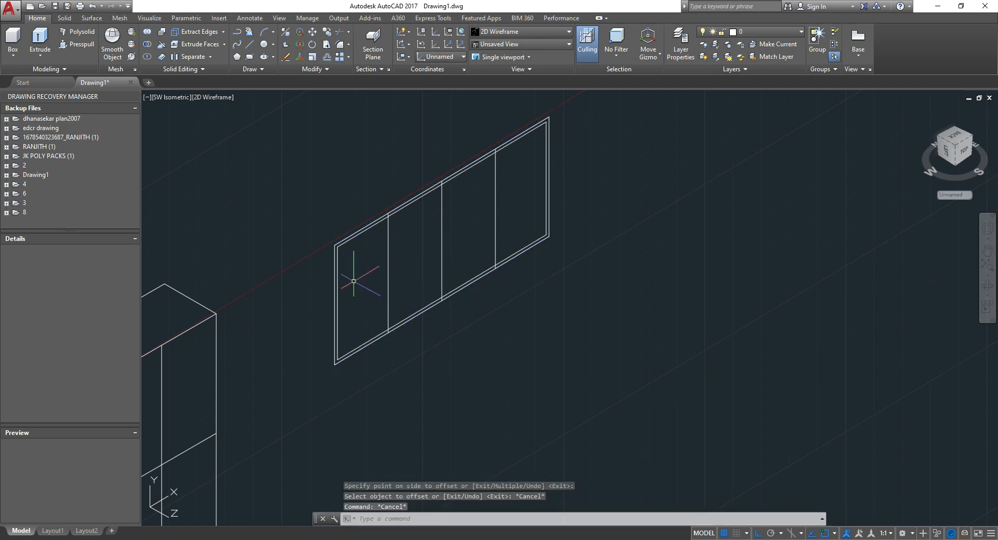
Step: Offset the first partition line 0.5" to its left side
{"action": "type", "text": "o"}
{"action": "key", "text": "Return"}
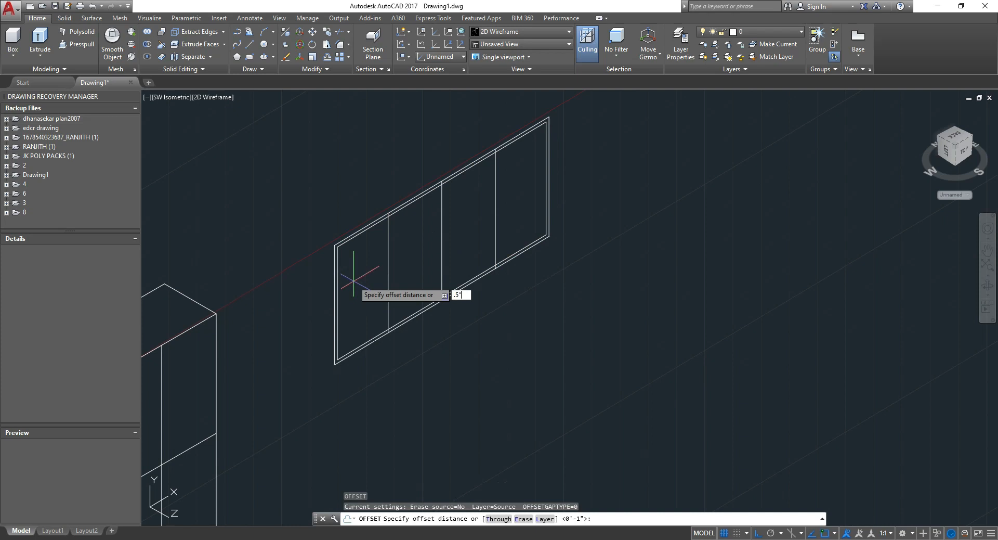
{"action": "type", "text": ".5\""}
{"action": "key", "text": "Return"}
{"action": "left_click", "coordinate": [388, 271]}
{"action": "left_click", "coordinate": [362, 275]}
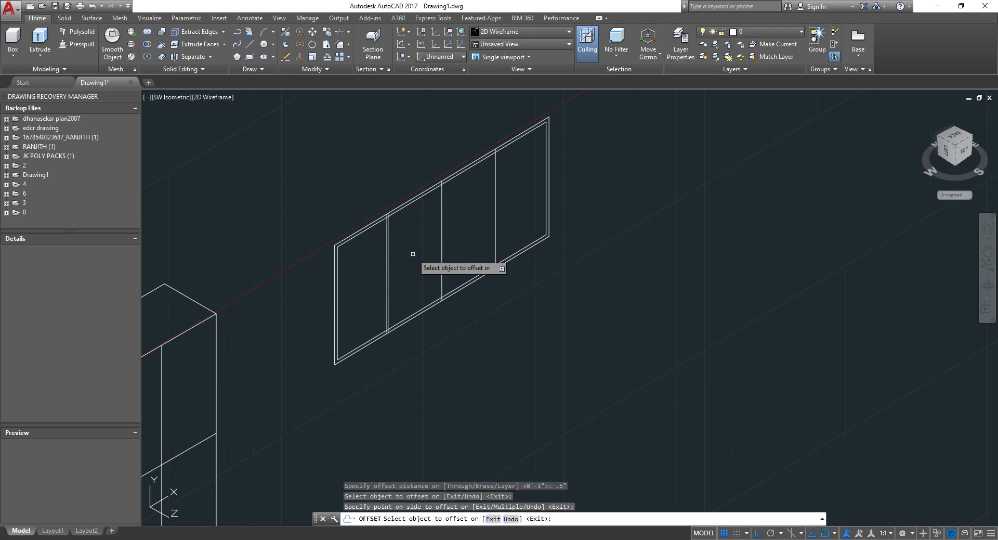
{"action": "scroll", "coordinate": [362, 275], "scroll_direction": "up", "scroll_amount": 4}
{"action": "left_click", "coordinate": [345, 264]}
{"action": "key", "text": "Escape"}
{"action": "type", "text": "o"}
{"action": "key", "text": "Return"}
{"action": "key", "text": "Return"}
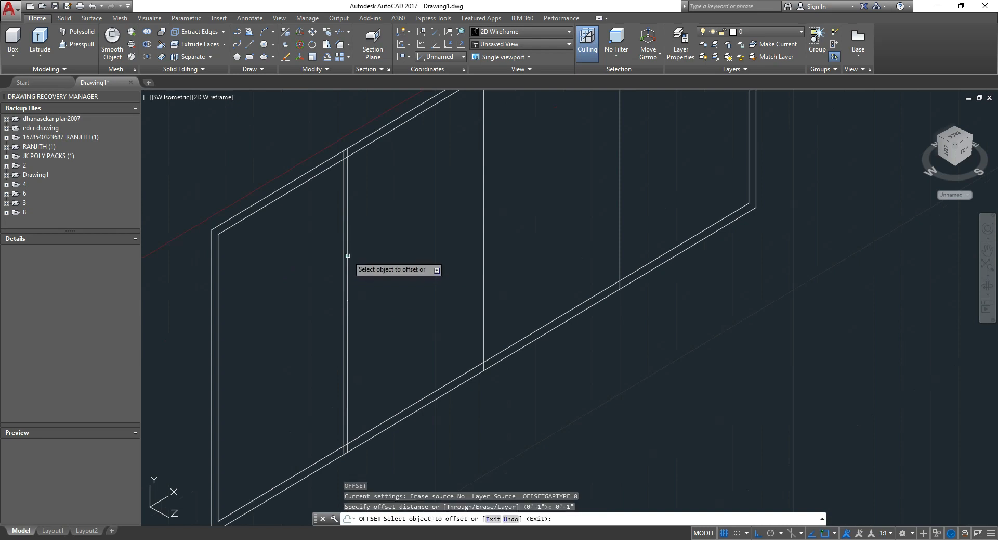
{"action": "left_click", "coordinate": [348, 255]}
{"action": "key", "text": "Escape"}
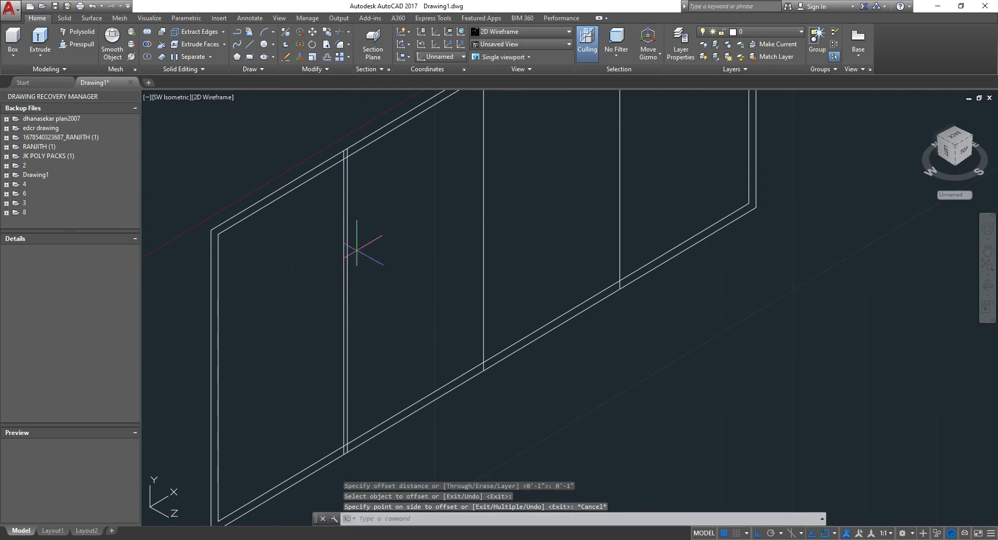
Step: Offset the first partition line 0.5" to its right side
{"action": "key", "text": "Return"}
{"action": "type", "text": ".5"}
{"action": "key", "text": "Return"}
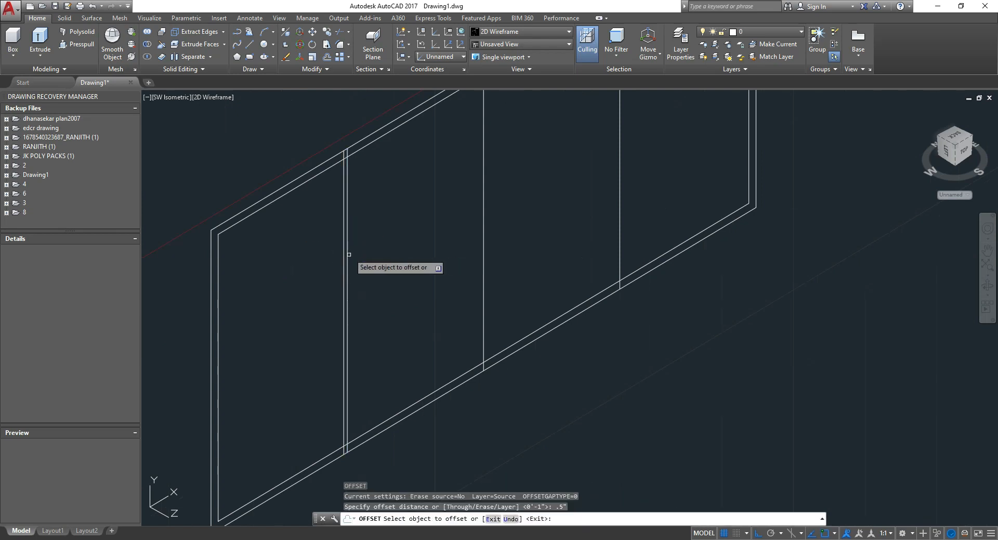
{"action": "left_click", "coordinate": [346, 256]}
{"action": "left_click", "coordinate": [363, 251]}
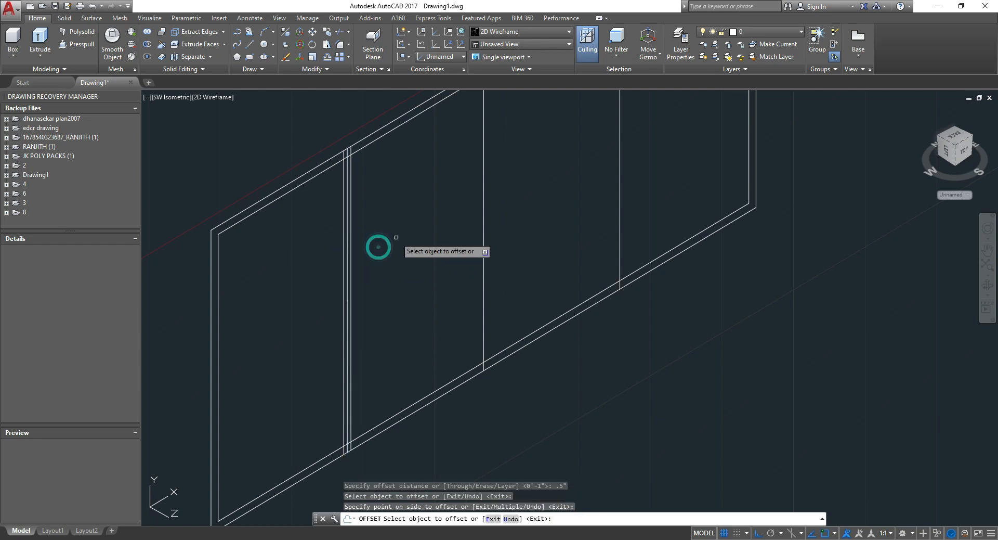
Step: Offset the second and third partition lines 0.5" to both sides
{"action": "left_click", "coordinate": [483, 224]}
{"action": "left_click", "coordinate": [541, 208]}
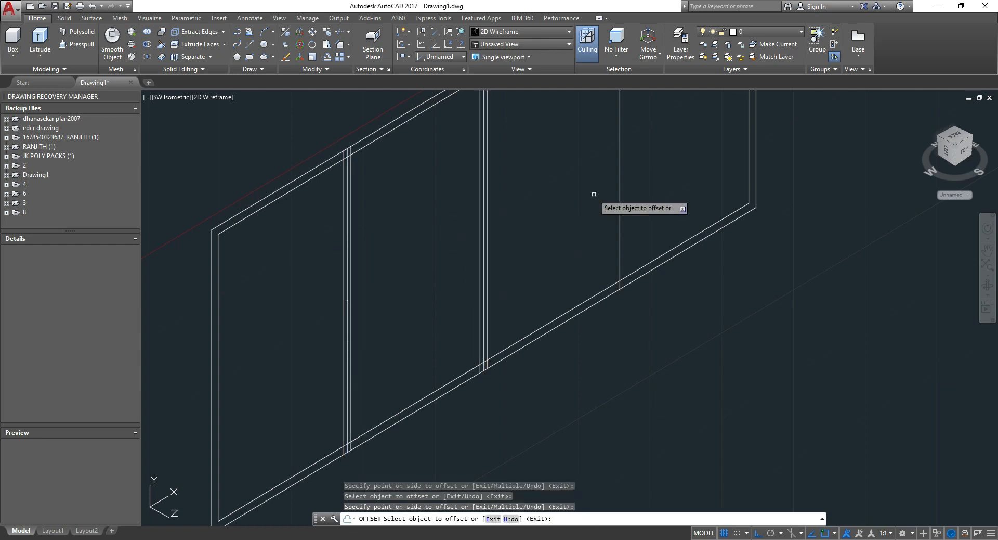
{"action": "left_click", "coordinate": [619, 180]}
{"action": "left_click", "coordinate": [585, 190]}
{"action": "left_click", "coordinate": [619, 180]}
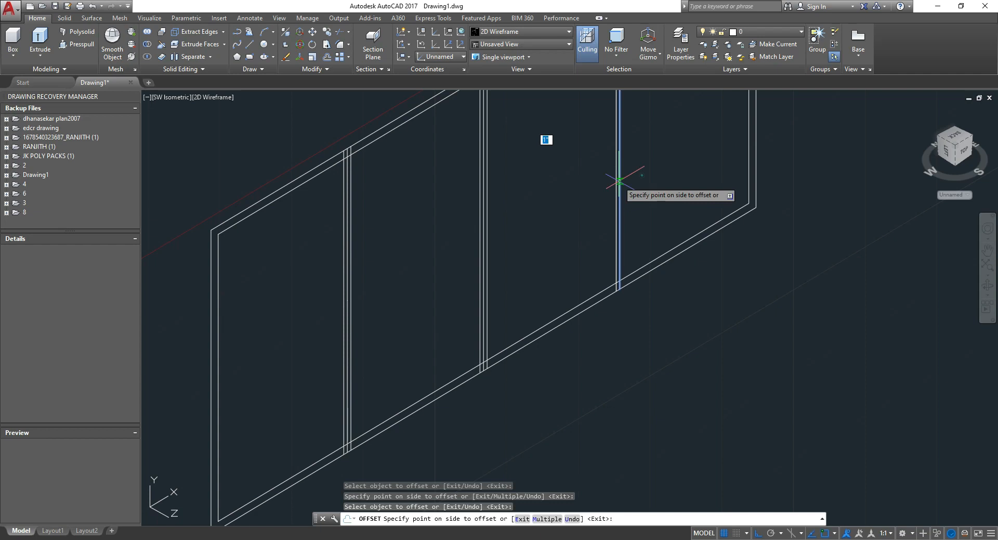
{"action": "left_click", "coordinate": [642, 175]}
{"action": "key", "text": "Escape"}
{"action": "key", "text": "Escape"}
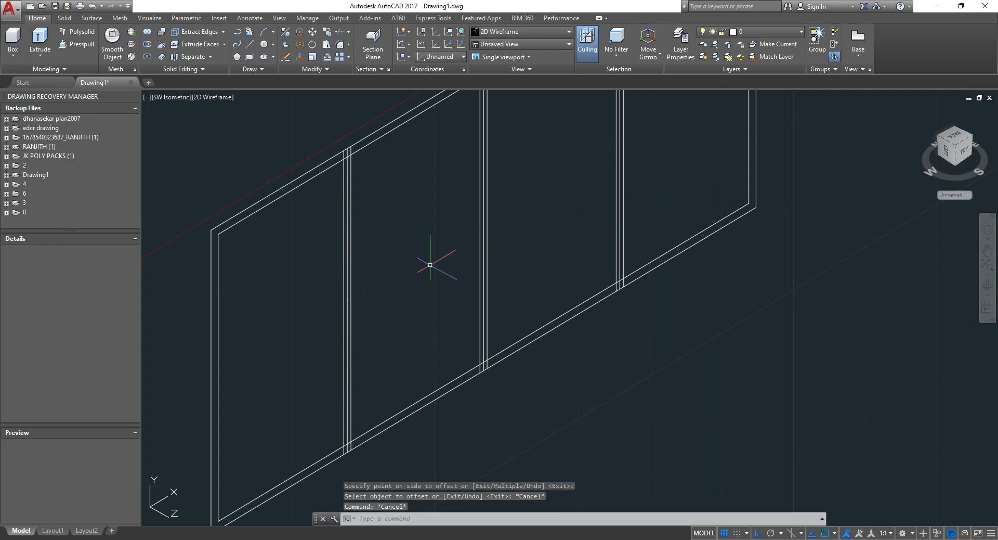
Step: Delete the original centre lines of the partitions, keeping only their offset lines
{"action": "left_click", "coordinate": [347, 307]}
{"action": "key", "text": "Delete"}
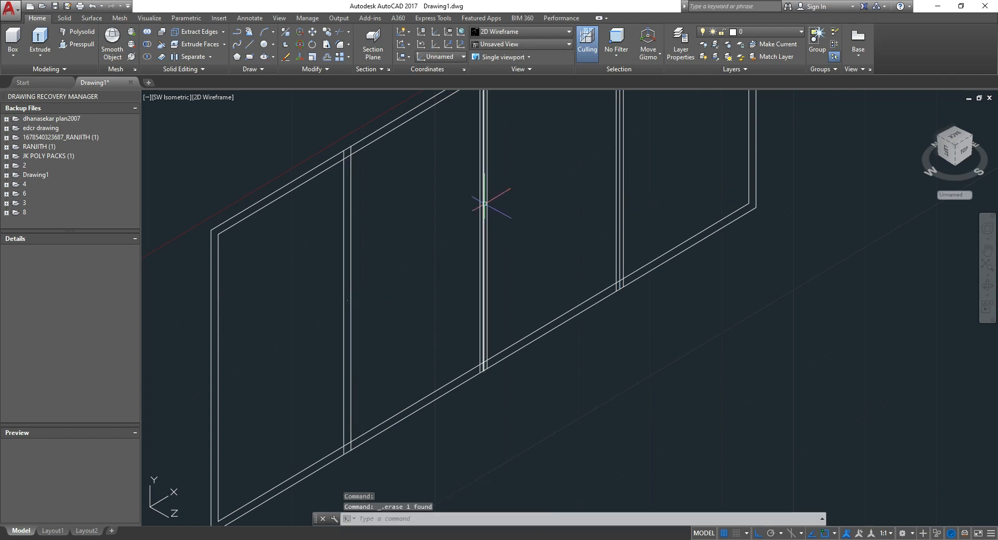
{"action": "left_click", "coordinate": [620, 163]}
{"action": "key", "text": "Delete"}
{"action": "middle_click_drag", "start_coordinate": [619, 284], "coordinate": [630, 315]}
{"action": "type", "text": "tr"}
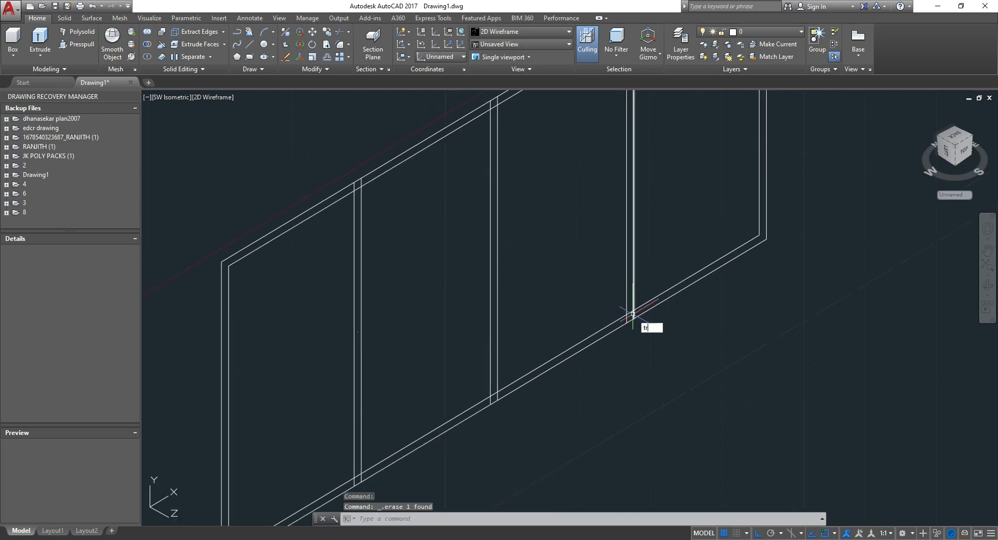
{"action": "key", "text": "Return"}
{"action": "key", "text": "Return"}
{"action": "scroll", "coordinate": [392, 204], "scroll_direction": "up", "scroll_amount": 5}
{"action": "left_click", "coordinate": [240, 166]}
{"action": "left_click", "coordinate": [257, 182]}
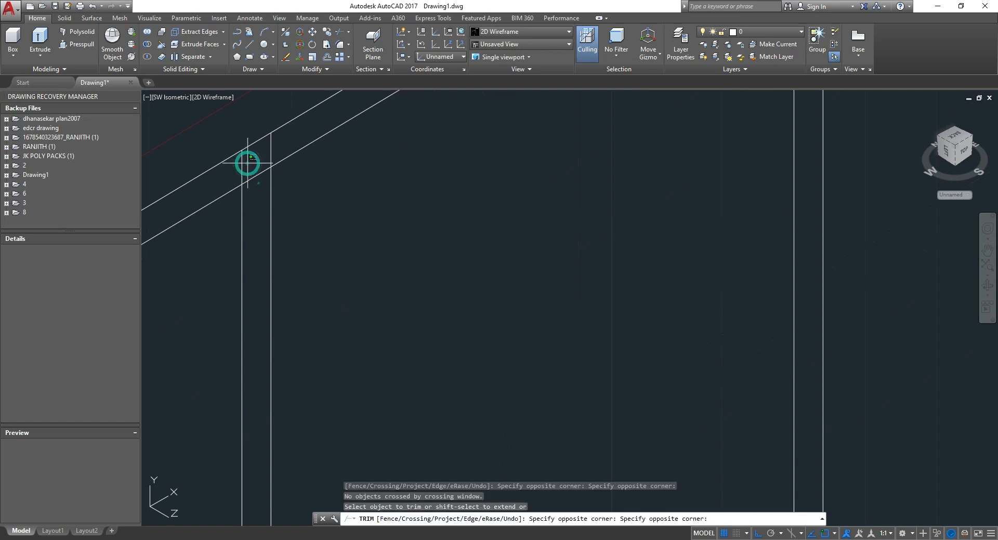
{"action": "key", "text": "Return"}
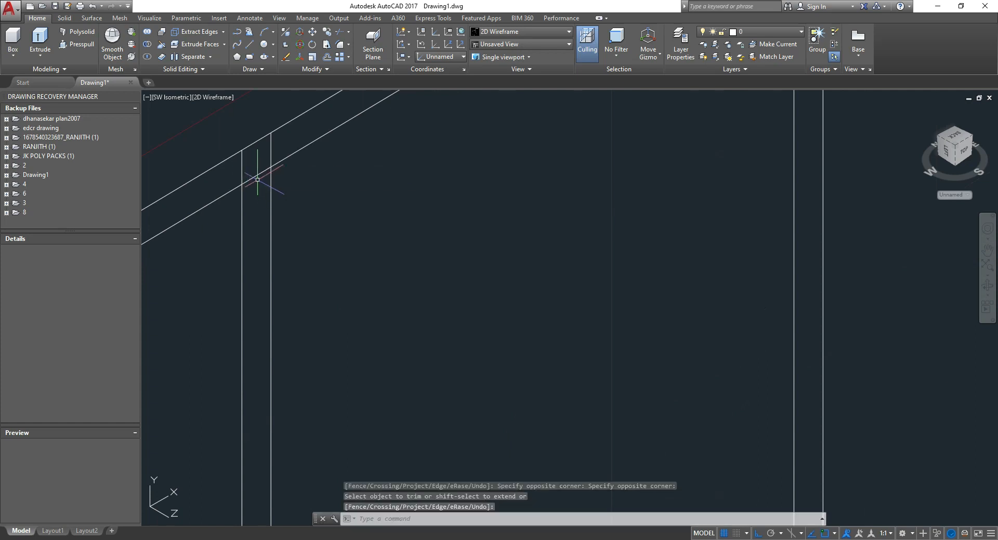
Step: Trim the inner frame line and the overlapping partition line ends at the top of the first partition
{"action": "type", "text": "tr"}
{"action": "key", "text": "Return"}
{"action": "key", "text": "Return"}
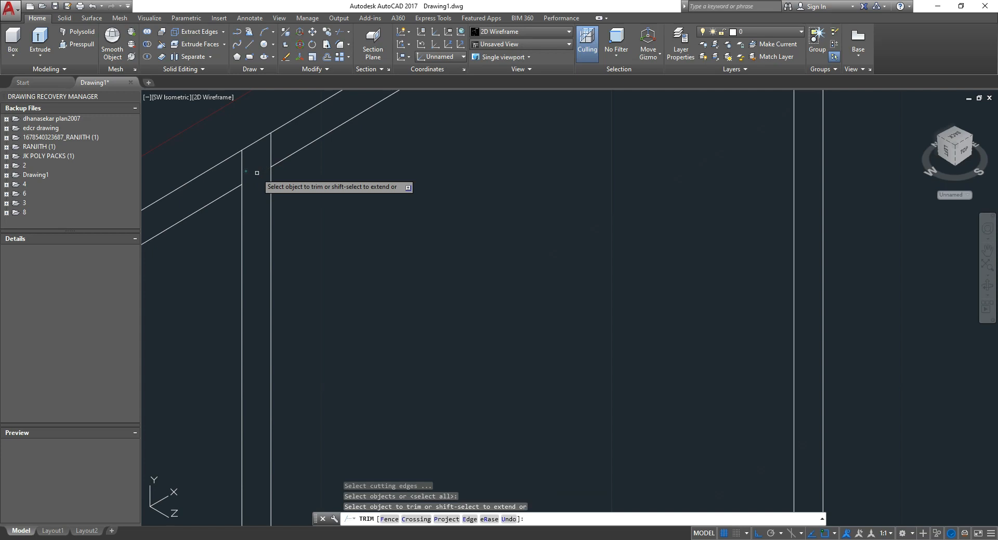
{"action": "left_click", "coordinate": [256, 173]}
{"action": "left_click", "coordinate": [241, 169]}
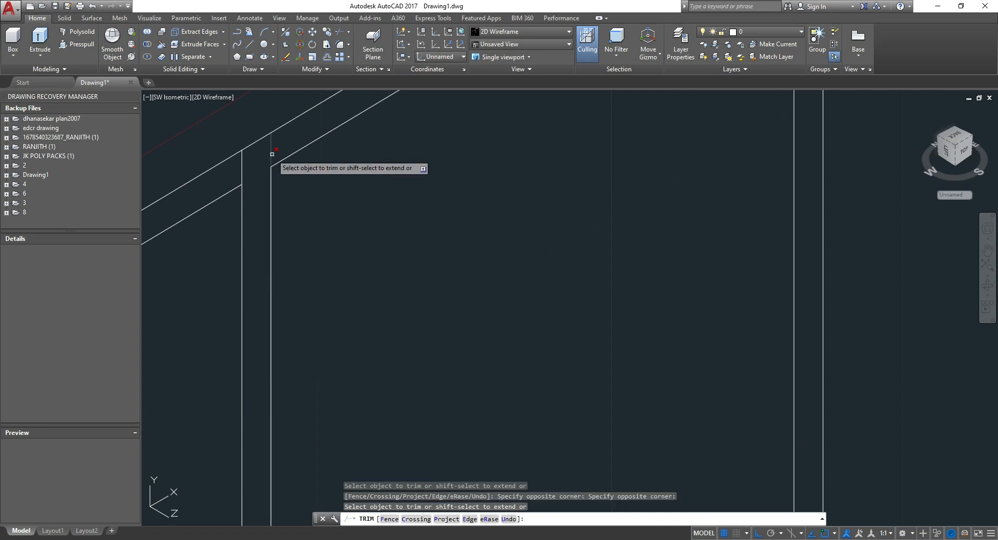
Step: Trim the inner frame line and the overlapping partition line ends at the bottom of the first partition
{"action": "scroll", "coordinate": [316, 229], "scroll_direction": "down", "scroll_amount": 5}
{"action": "middle_click_drag", "start_coordinate": [288, 489], "coordinate": [272, 381]}
{"action": "scroll", "coordinate": [272, 381], "scroll_direction": "up", "scroll_amount": 5}
{"action": "left_click", "coordinate": [362, 419]}
{"action": "left_click", "coordinate": [333, 425]}
{"action": "left_click", "coordinate": [365, 404]}
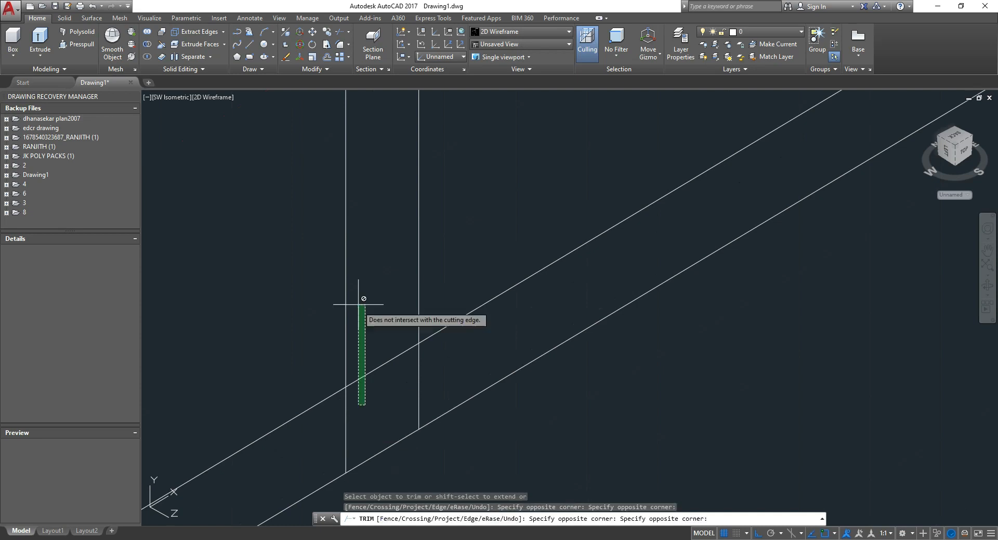
{"action": "left_click", "coordinate": [358, 304]}
{"action": "left_click", "coordinate": [345, 411]}
{"action": "left_click", "coordinate": [358, 378]}
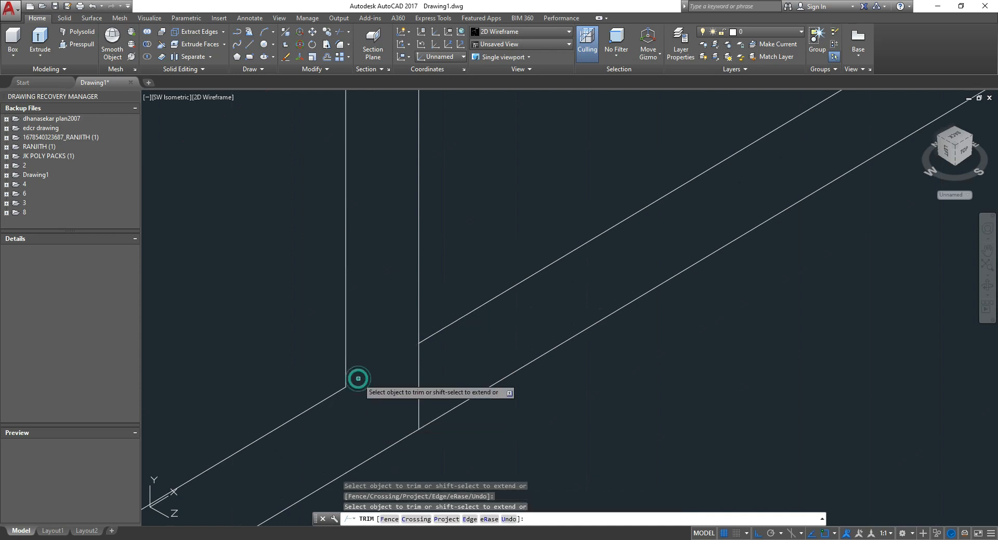
{"action": "left_click", "coordinate": [419, 376]}
Step: Trim the inner frame line and partition line ends where the second partition meets the bottom frame
{"action": "scroll", "coordinate": [365, 414], "scroll_direction": "down", "scroll_amount": 3}
{"action": "scroll", "coordinate": [706, 207], "scroll_direction": "up", "scroll_amount": 4}
{"action": "left_click", "coordinate": [695, 221]}
{"action": "left_click", "coordinate": [693, 220]}
{"action": "left_click", "coordinate": [694, 219]}
{"action": "left_click", "coordinate": [682, 155]}
{"action": "left_click", "coordinate": [681, 175]}
{"action": "left_click", "coordinate": [661, 217]}
{"action": "left_click", "coordinate": [780, 162]}
{"action": "left_click", "coordinate": [782, 170]}
{"action": "left_click", "coordinate": [779, 171]}
Step: Trim the inner frame line and partition line ends where the second partition meets the top frame
{"action": "scroll", "coordinate": [431, 409], "scroll_direction": "down", "scroll_amount": 4}
{"action": "scroll", "coordinate": [445, 114], "scroll_direction": "up", "scroll_amount": 4}
{"action": "scroll", "coordinate": [445, 113], "scroll_direction": "up", "scroll_amount": 4}
{"action": "left_click", "coordinate": [442, 148]}
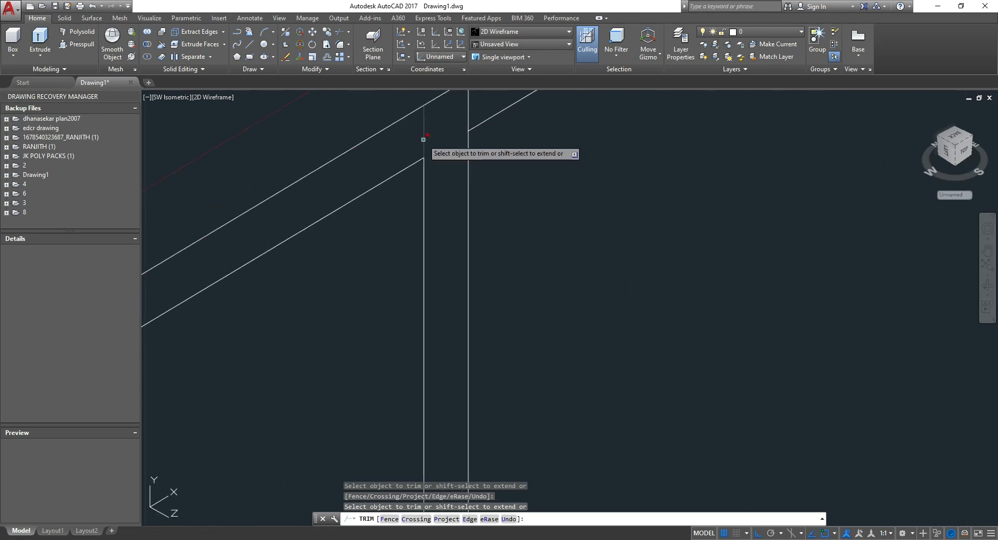
{"action": "left_click", "coordinate": [468, 109]}
Step: Trim the inner frame line and both partition line ends at the top of the third partition
{"action": "scroll", "coordinate": [460, 187], "scroll_direction": "down", "scroll_amount": 5}
{"action": "scroll", "coordinate": [523, 123], "scroll_direction": "up", "scroll_amount": 5}
{"action": "left_click", "coordinate": [564, 131]}
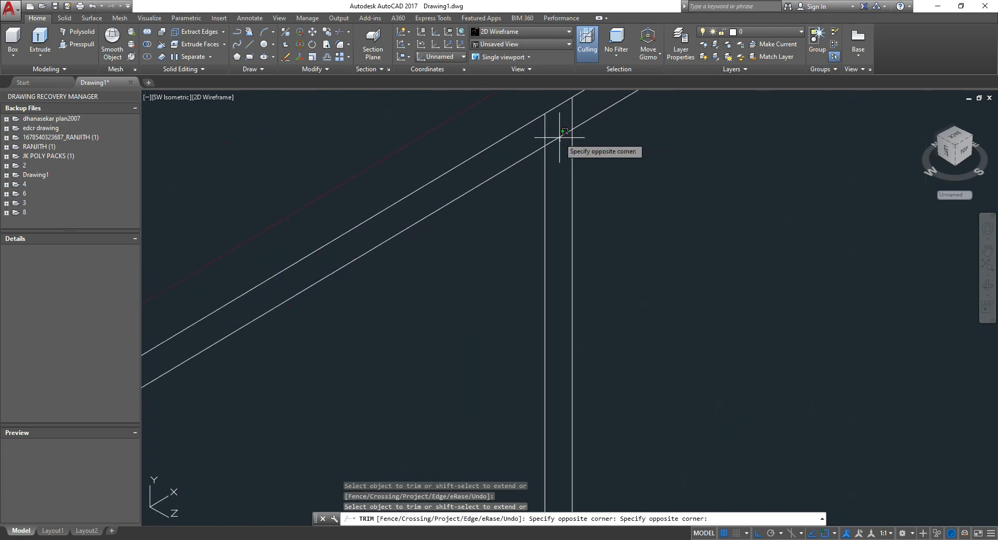
{"action": "left_click", "coordinate": [558, 134]}
{"action": "left_click", "coordinate": [555, 139]}
{"action": "left_click", "coordinate": [543, 129]}
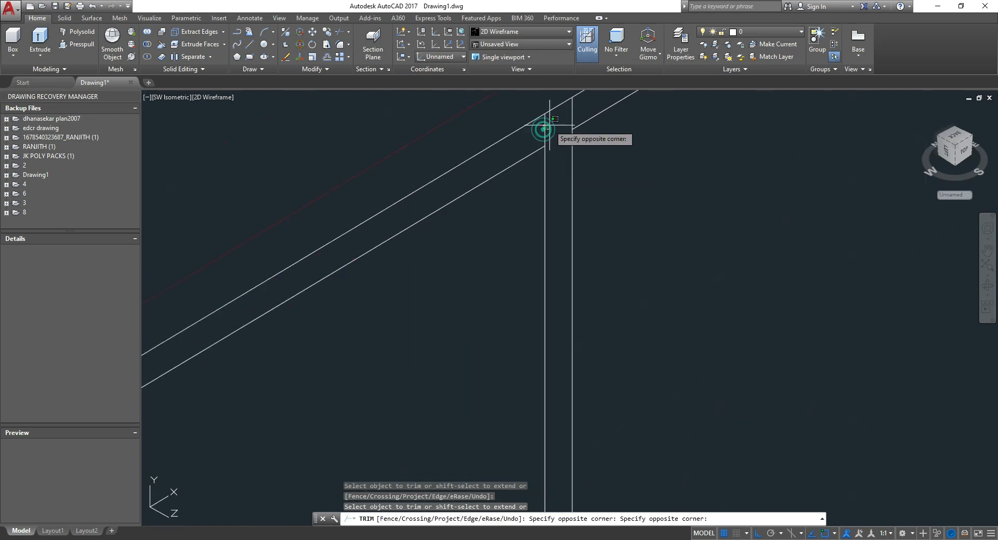
{"action": "left_click", "coordinate": [544, 127]}
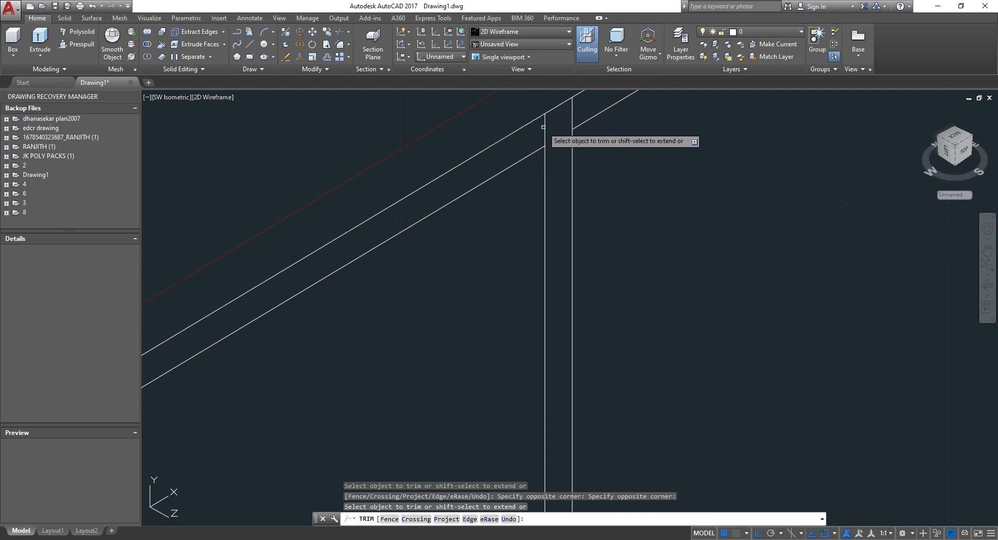
{"action": "left_click", "coordinate": [544, 129]}
{"action": "left_click", "coordinate": [543, 133]}
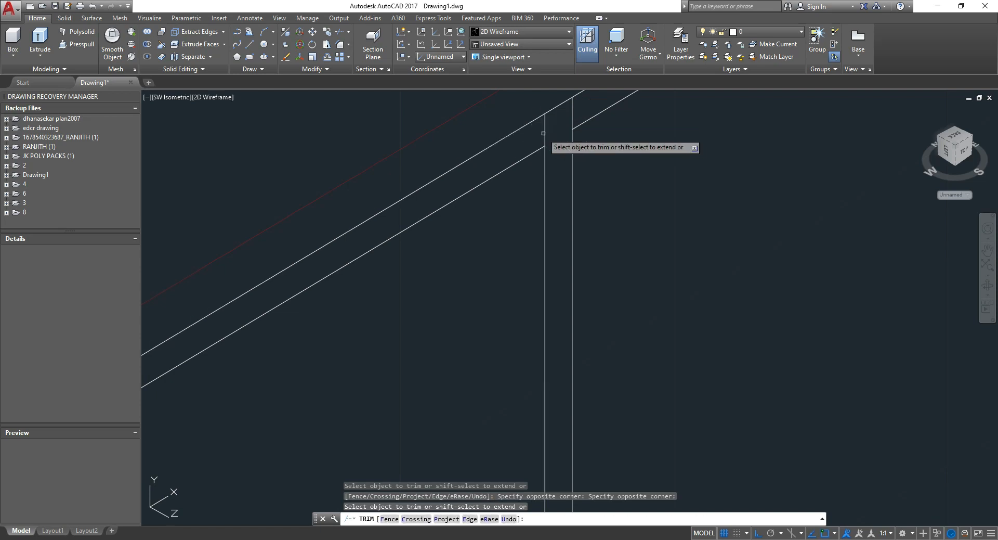
{"action": "left_click", "coordinate": [543, 133]}
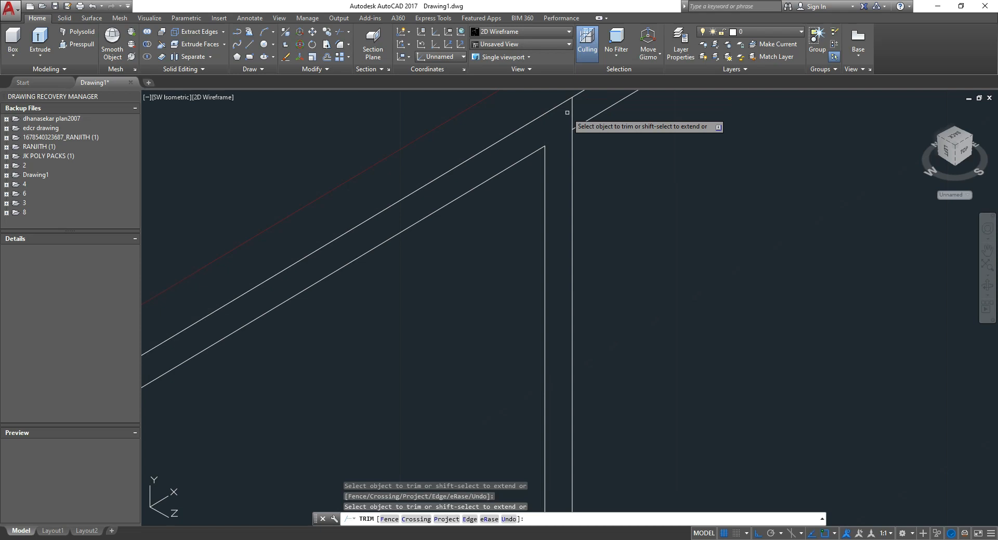
Step: Trim the inner frame line and both partition line ends at the bottom of the third partition
{"action": "scroll", "coordinate": [411, 182], "scroll_direction": "down", "scroll_amount": 5}
{"action": "scroll", "coordinate": [376, 325], "scroll_direction": "up", "scroll_amount": 5}
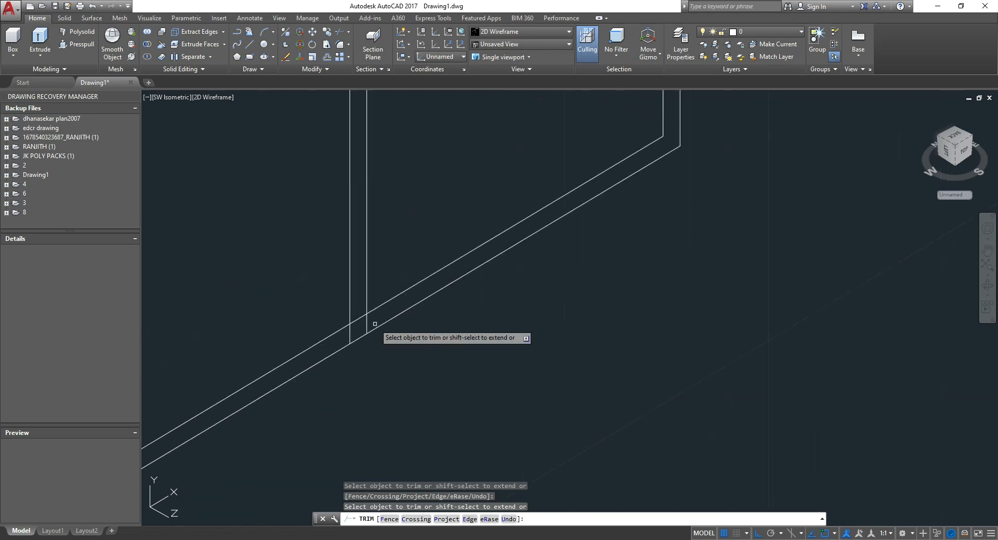
{"action": "left_click", "coordinate": [270, 338]}
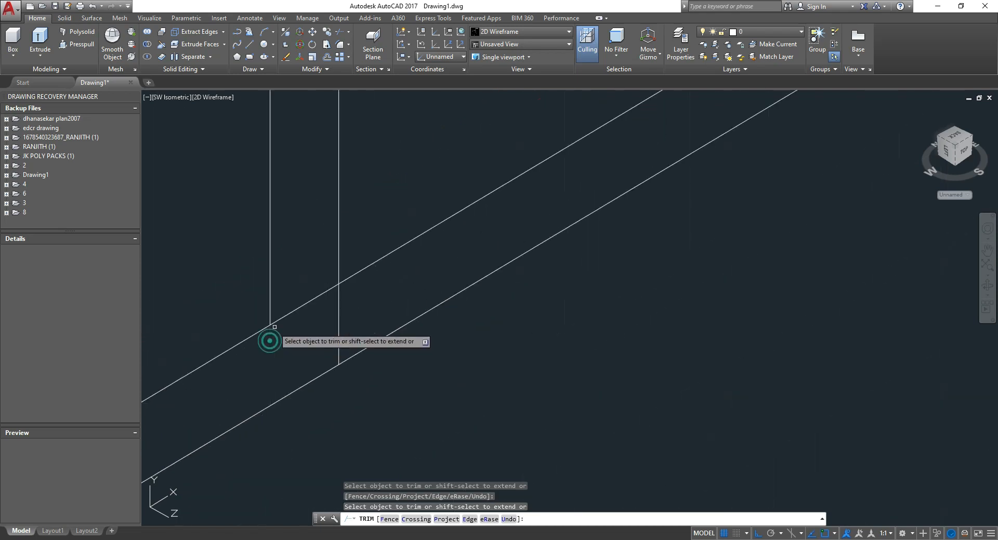
{"action": "left_click", "coordinate": [278, 322]}
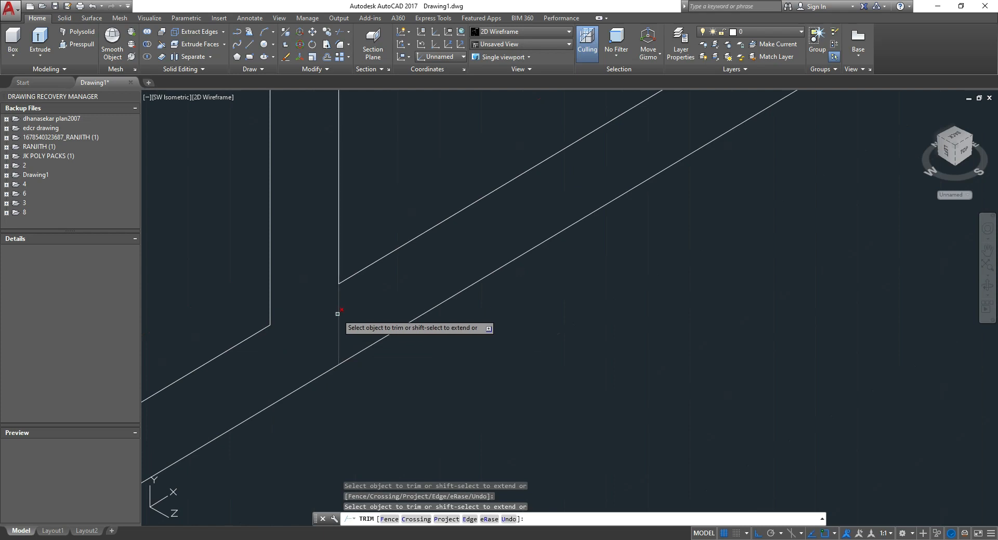
{"action": "left_click", "coordinate": [338, 325]}
Step: Presspull the partitioned frame area backward by 1'6"
{"action": "scroll", "coordinate": [343, 391], "scroll_direction": "down", "scroll_amount": 4}
{"action": "scroll", "coordinate": [477, 290], "scroll_direction": "down", "scroll_amount": 5}
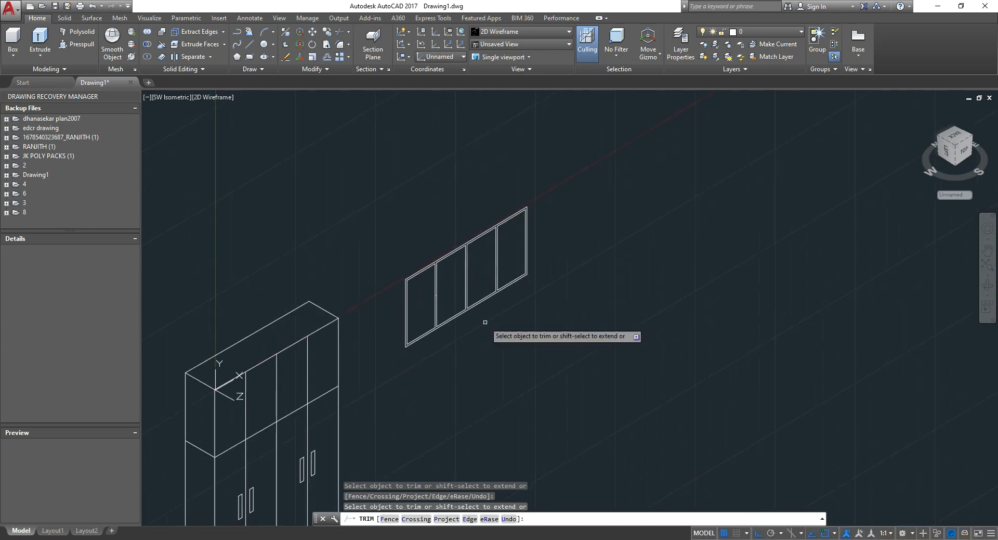
{"action": "scroll", "coordinate": [486, 314], "scroll_direction": "up", "scroll_amount": 2}
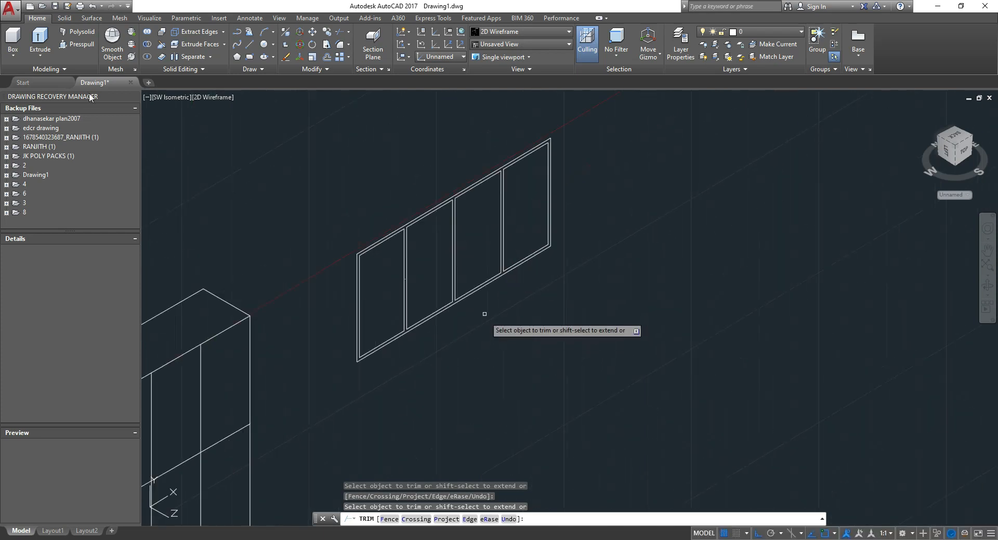
{"action": "left_click", "coordinate": [69, 46]}
{"action": "left_click", "coordinate": [386, 234]}
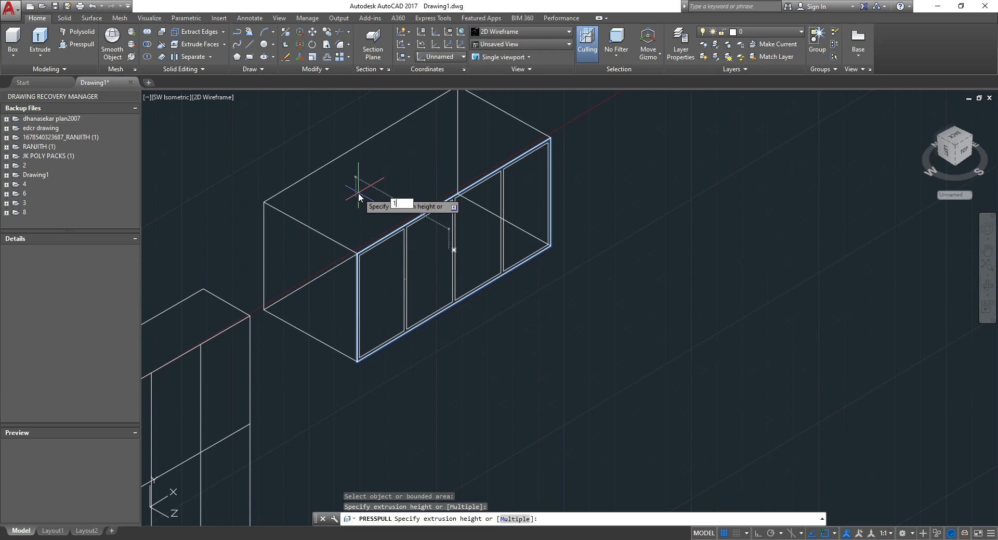
{"action": "key", "text": "Return"}
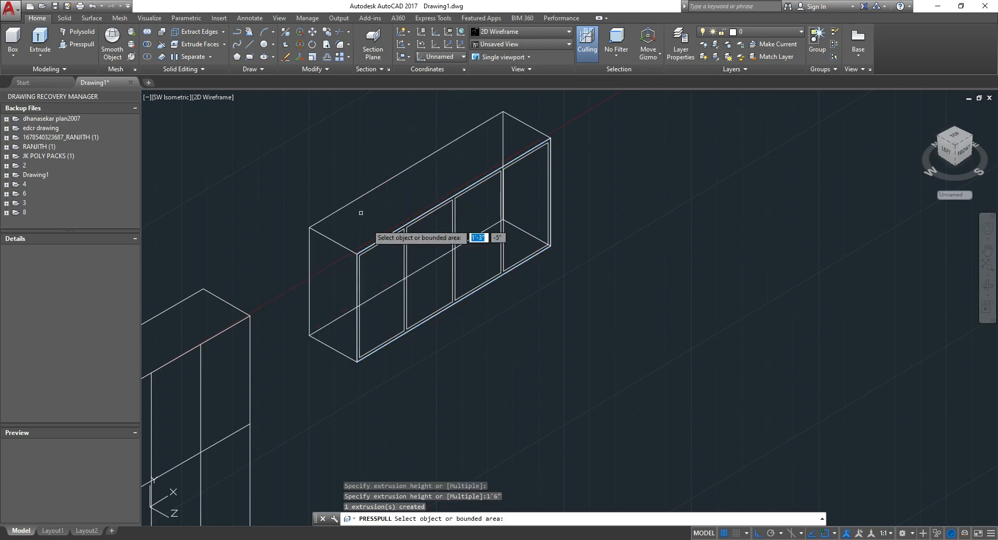
Step: Presspull the first compartment's area backward by 11.5"
{"action": "scroll", "coordinate": [394, 278], "scroll_direction": "up", "scroll_amount": 2}
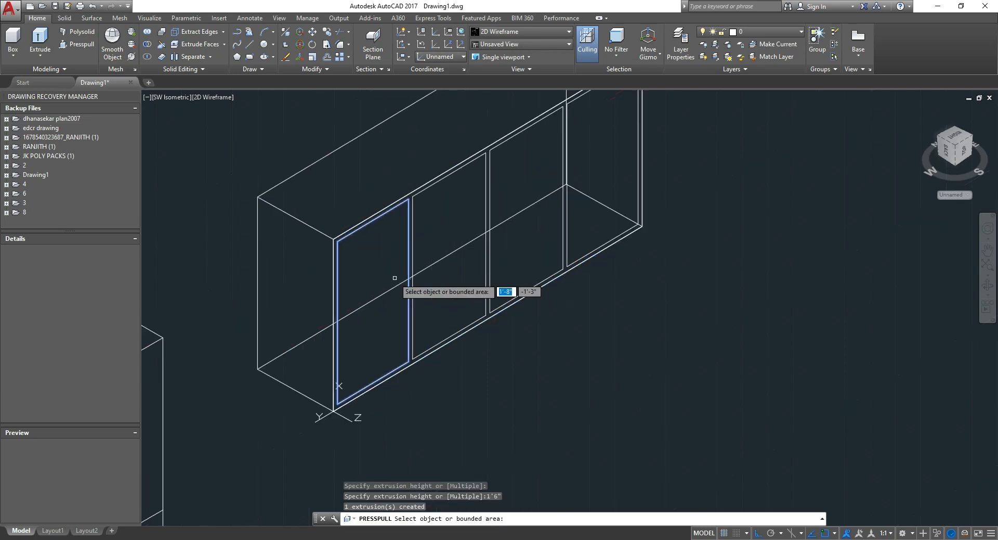
{"action": "left_click", "coordinate": [371, 289]}
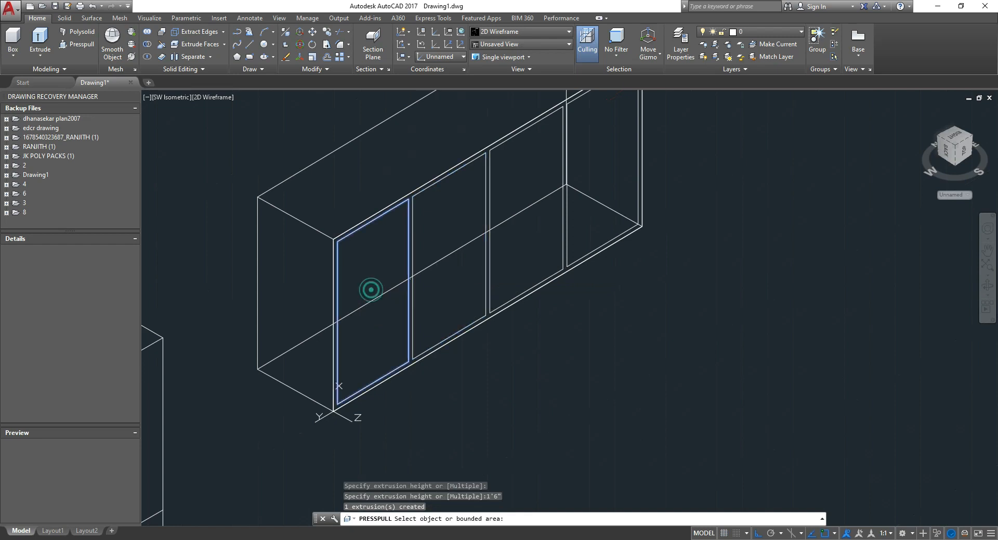
{"action": "left_click", "coordinate": [310, 238]}
{"action": "type", "text": "11"}
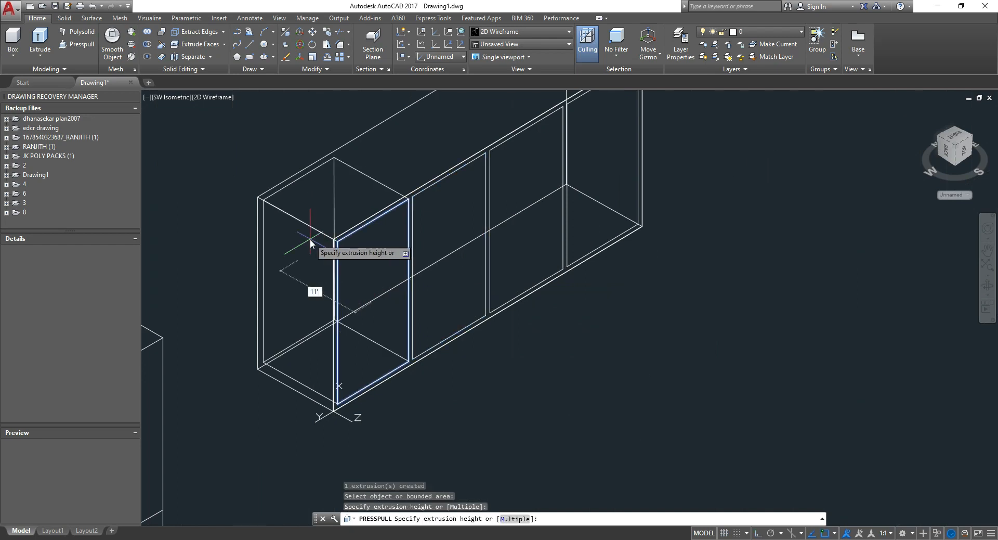
{"action": "type", "text": ".54\""}
{"action": "key", "text": "BackSpace"}
{"action": "key", "text": "BackSpace"}
{"action": "type", "text": "\""}
{"action": "key", "text": "Return"}
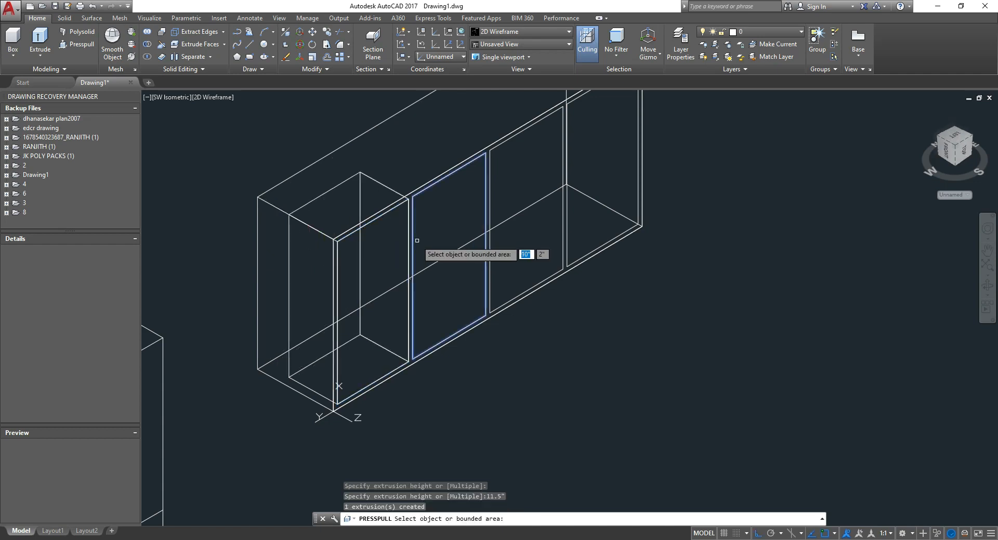
Step: End the Presspull command and undo the extrusions of the frame and first compartment
{"action": "key", "text": "ctrl+z"}
{"action": "key", "text": "Return"}
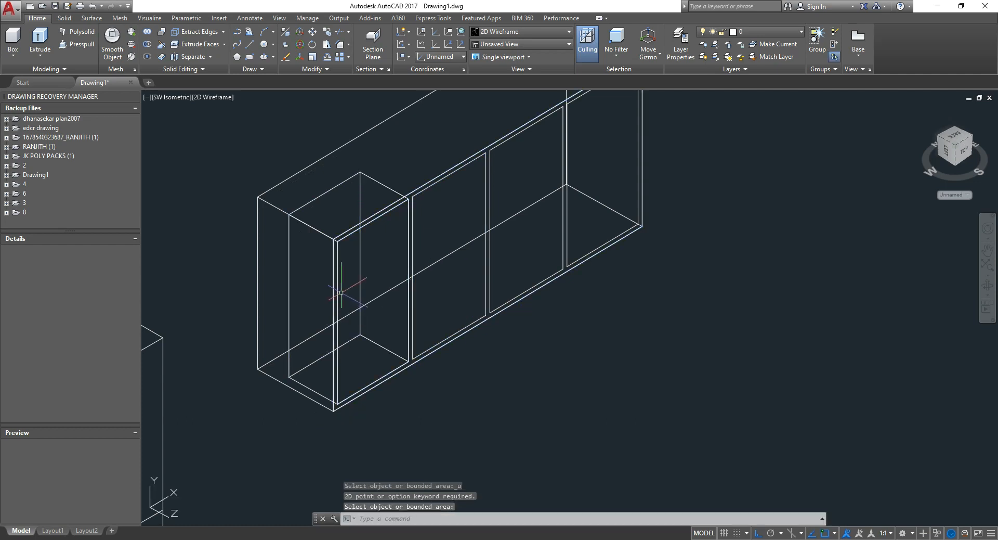
{"action": "key", "text": "ctrl+z"}
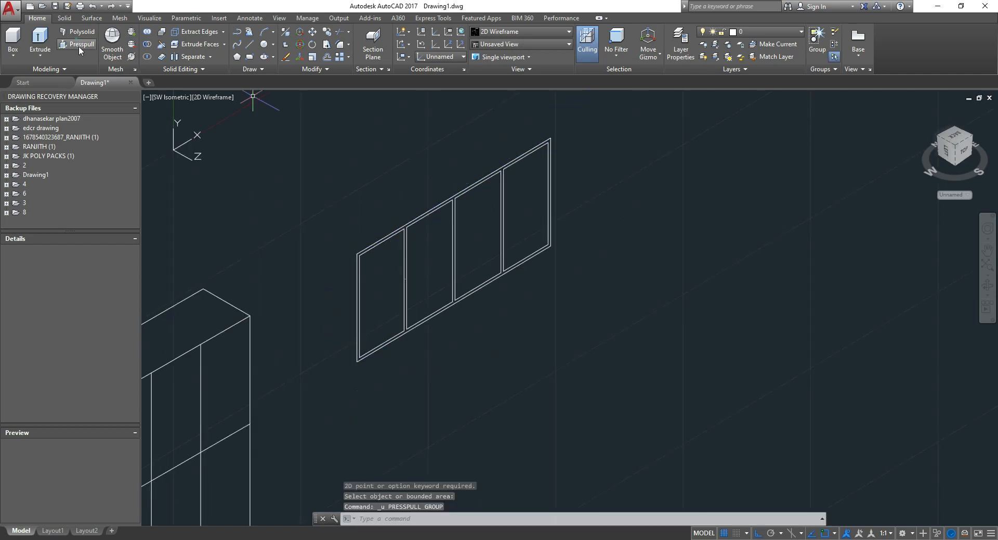
Step: Presspull the flat partitioned frame area backward by 1'6" to give the frame its depth
{"action": "left_click", "coordinate": [80, 46]}
{"action": "left_click", "coordinate": [394, 230]}
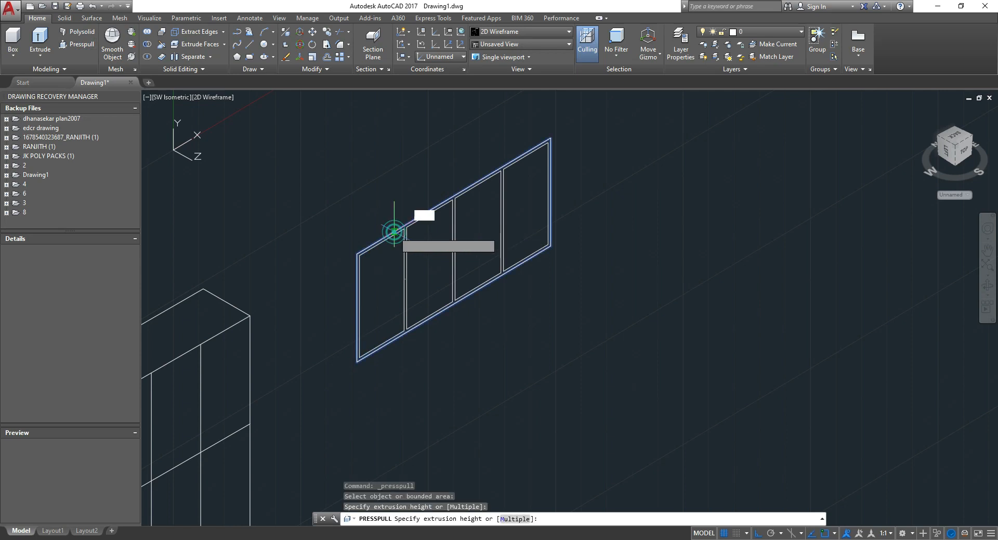
{"action": "type", "text": "1'6\""}
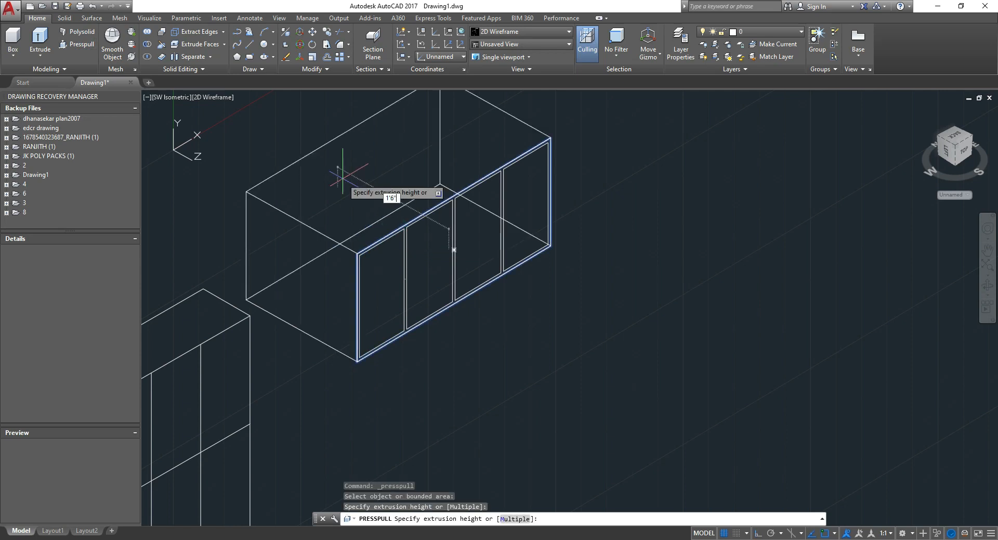
{"action": "key", "text": "Return"}
Step: Presspull the first and second compartment areas backward by 1'5" each
{"action": "scroll", "coordinate": [338, 270], "scroll_direction": "up", "scroll_amount": 5}
{"action": "left_click", "coordinate": [378, 316]}
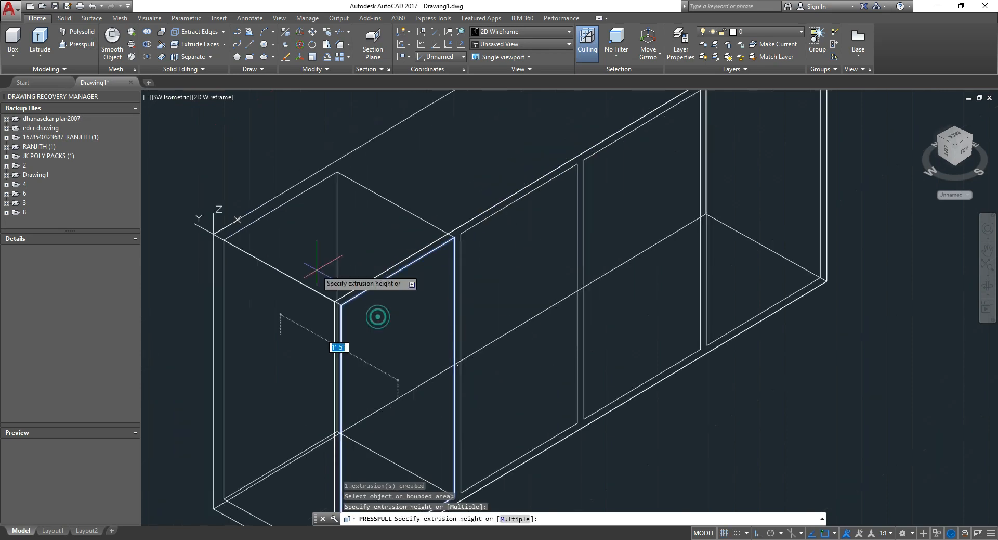
{"action": "type", "text": "1'5\""}
{"action": "key", "text": "Return"}
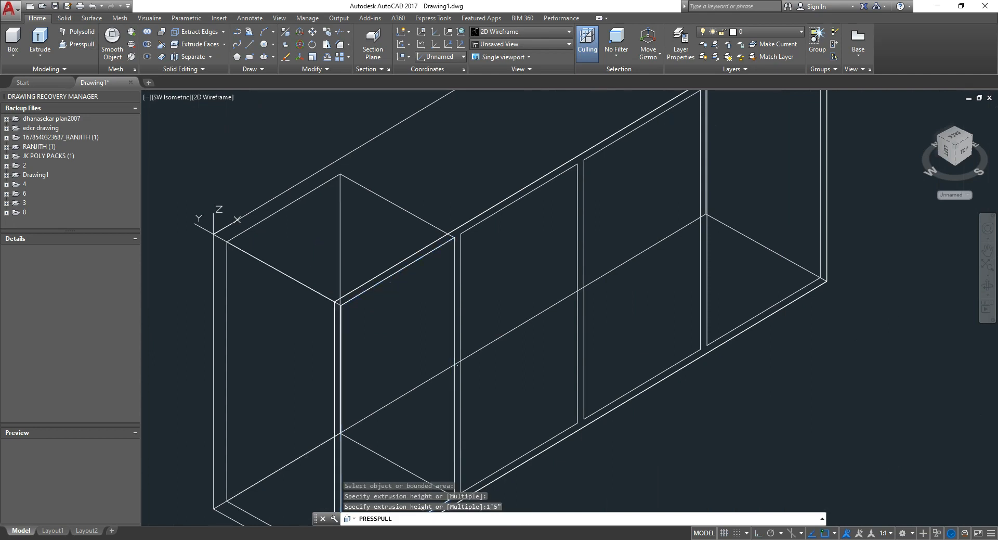
{"action": "left_click", "coordinate": [535, 317]}
{"action": "type", "text": "1'5\""}
{"action": "key", "text": "Return"}
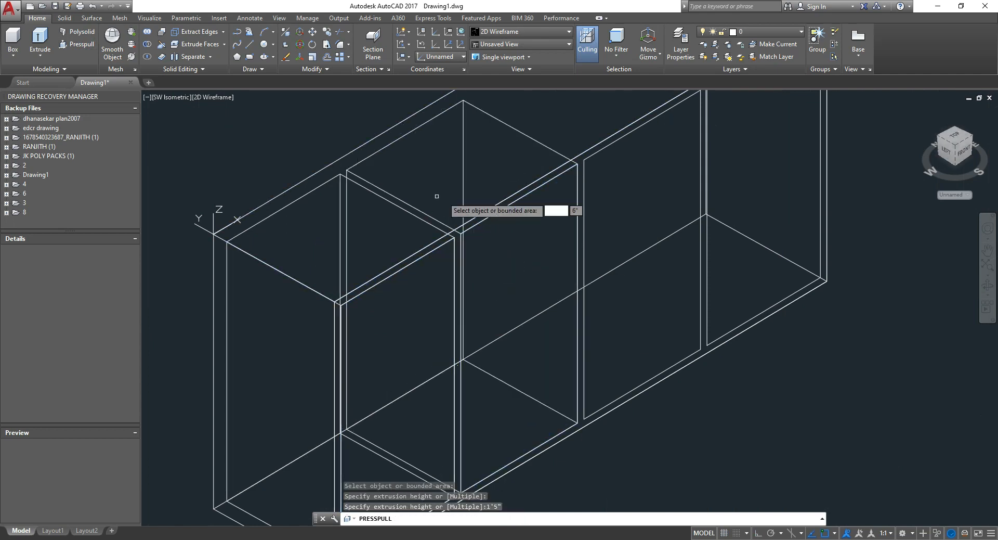
Step: Presspull the third and fourth compartment areas backward by 1'5" each and end the command
{"action": "left_click", "coordinate": [603, 200]}
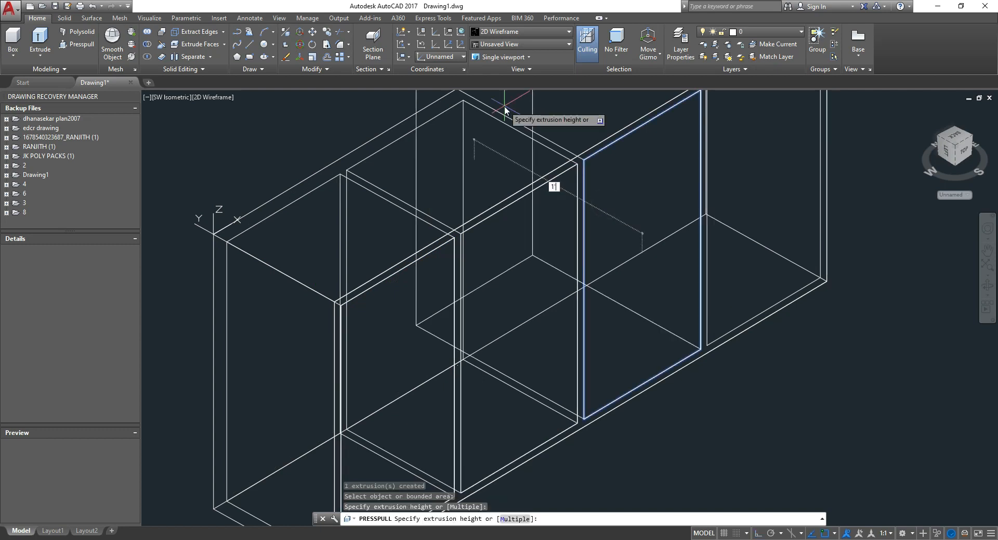
{"action": "key", "text": "Return"}
{"action": "middle_click_drag", "start_coordinate": [569, 269], "coordinate": [549, 328]}
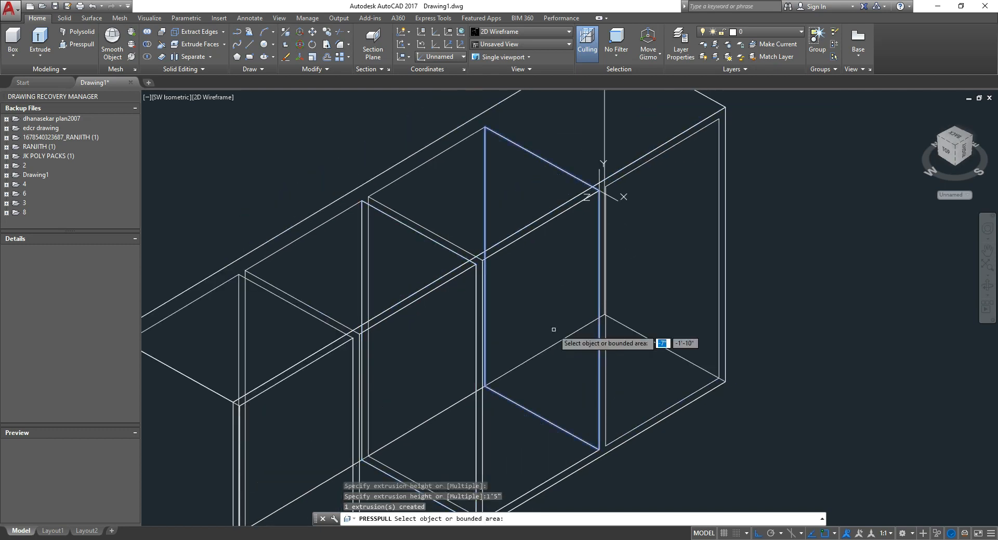
{"action": "left_click", "coordinate": [665, 306]}
{"action": "type", "text": "1'5\""}
{"action": "key", "text": "Return"}
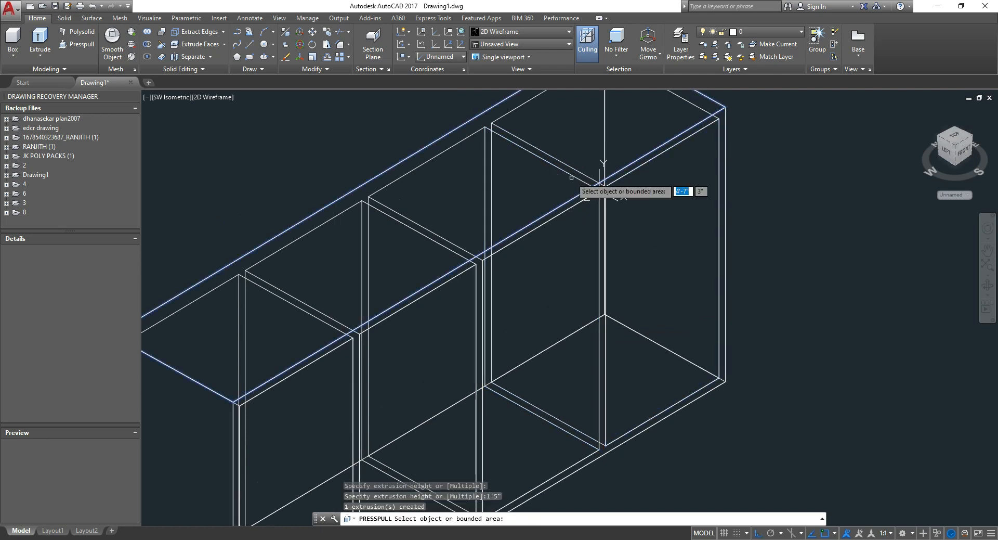
{"action": "key", "text": "Escape"}
Step: Change the visual style to Hidden to show the hollow loft frame without its hidden edges
{"action": "scroll", "coordinate": [612, 430], "scroll_direction": "down", "scroll_amount": 2}
{"action": "middle_click_drag", "start_coordinate": [612, 430], "coordinate": [627, 335]}
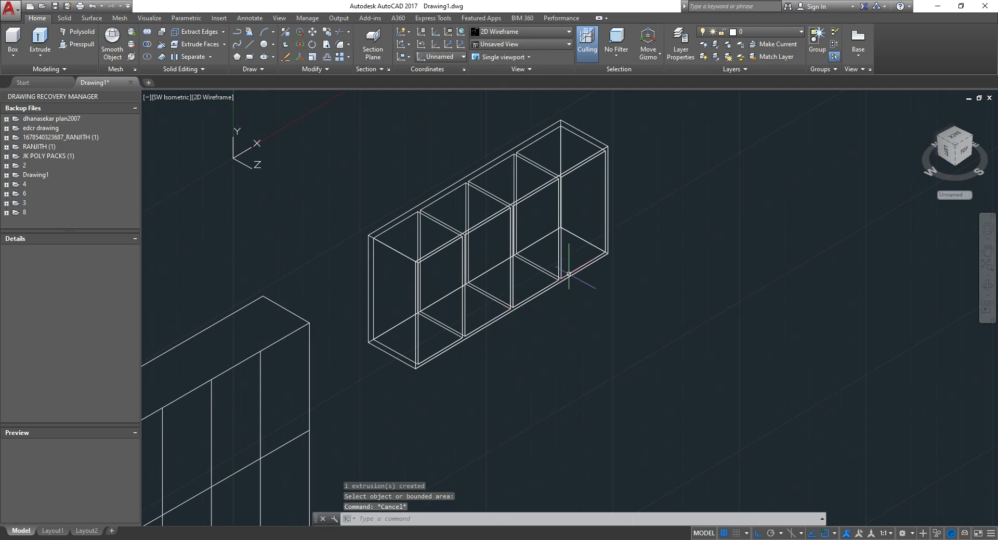
{"action": "left_click", "coordinate": [198, 98]}
{"action": "left_click", "coordinate": [215, 147]}
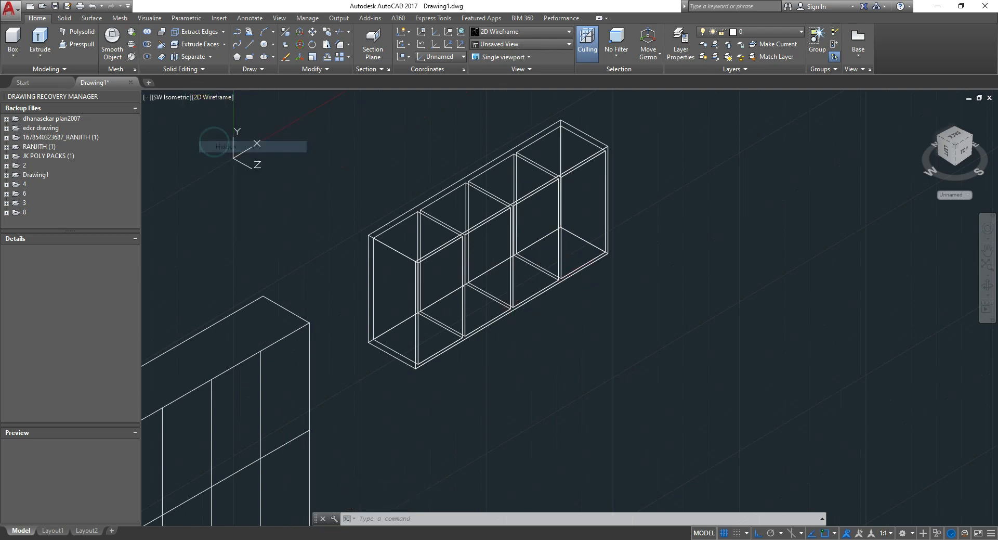
{"action": "middle_click_drag", "start_coordinate": [544, 228], "coordinate": [533, 192]}
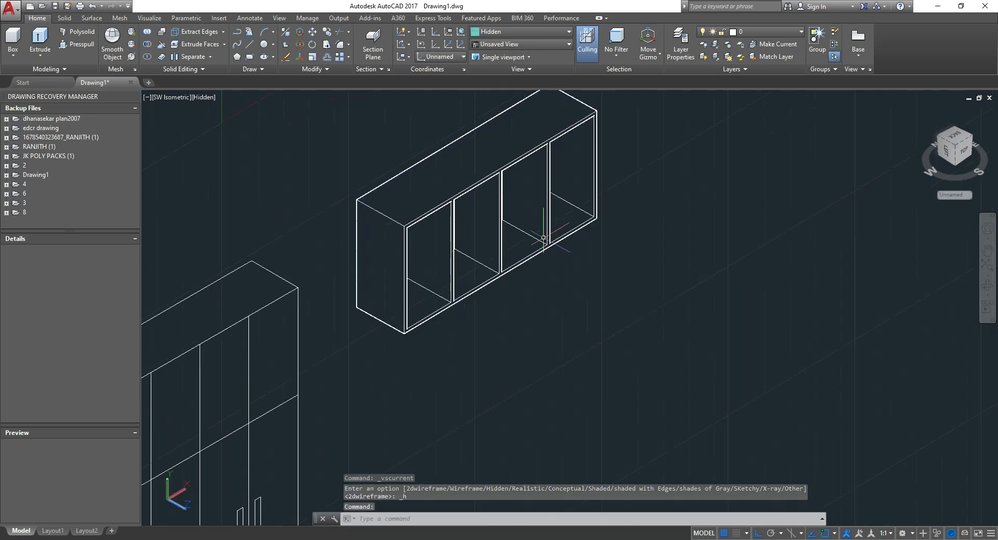
{"action": "scroll", "coordinate": [533, 192], "scroll_direction": "down", "scroll_amount": 2}
{"action": "scroll", "coordinate": [533, 252], "scroll_direction": "up", "scroll_amount": 2}
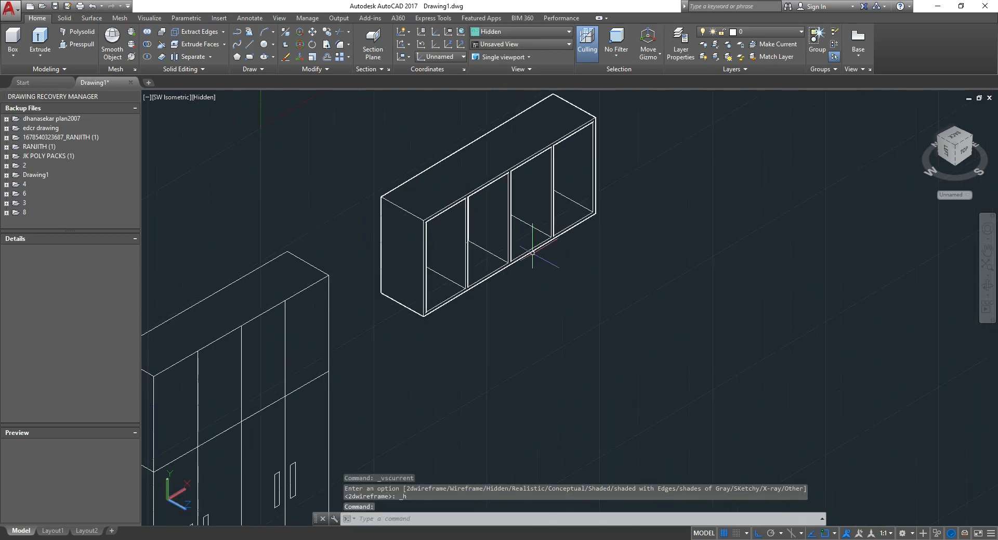
{"action": "middle_click_drag", "start_coordinate": [532, 252], "coordinate": [536, 239]}
Step: Check the wardrobe reference image in WhatsApp, and draw a 3'2" by 6'11" rectangle downward from the hollow loft's lower front corner
{"action": "left_click", "coordinate": [237, 31]}
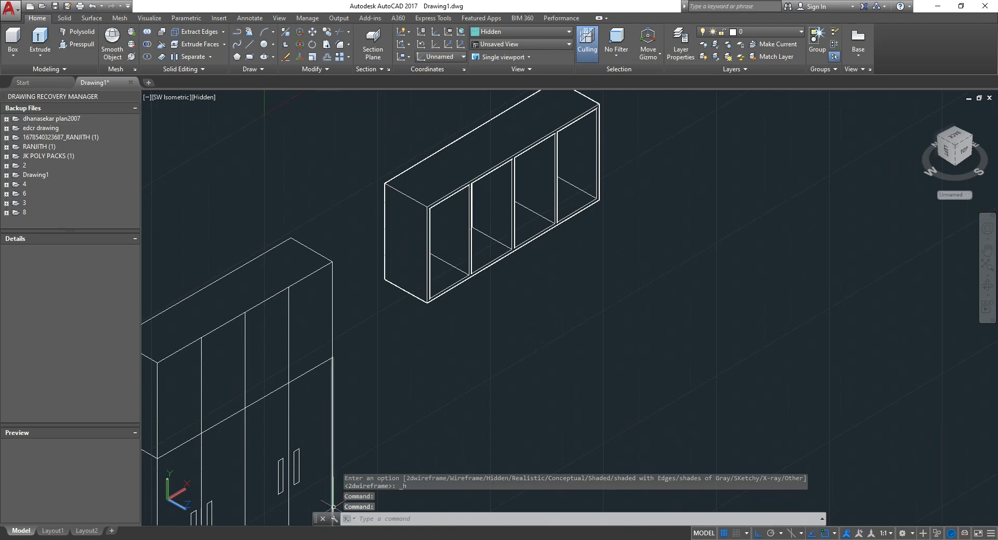
{"action": "key", "text": "alt+Tab"}
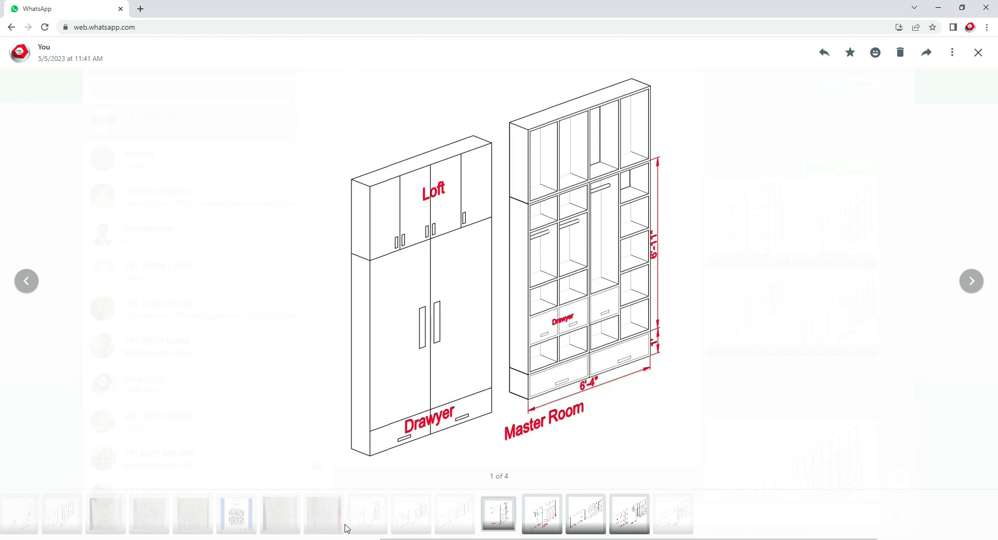
{"action": "key", "text": "alt+Tab"}
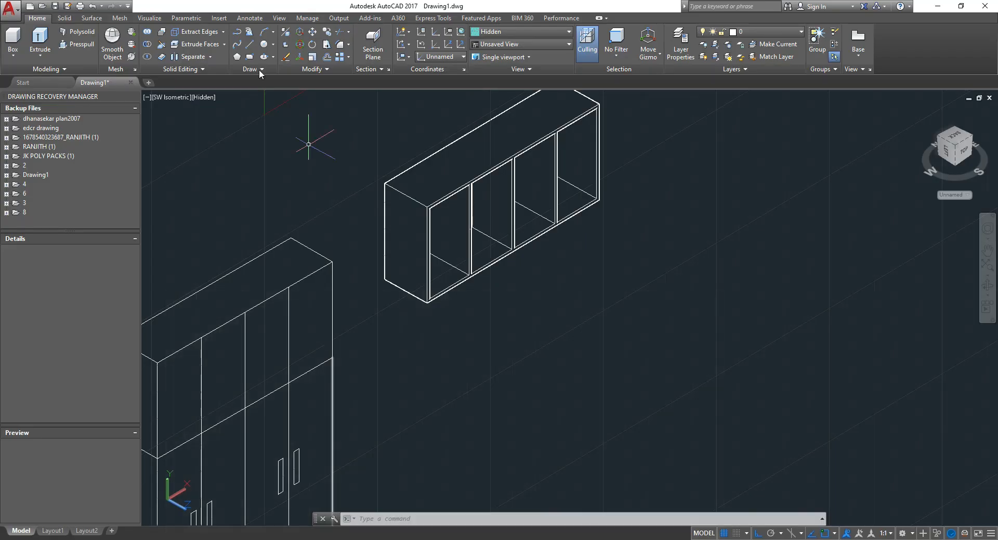
{"action": "type", "text": "rec"}
{"action": "key", "text": "Return"}
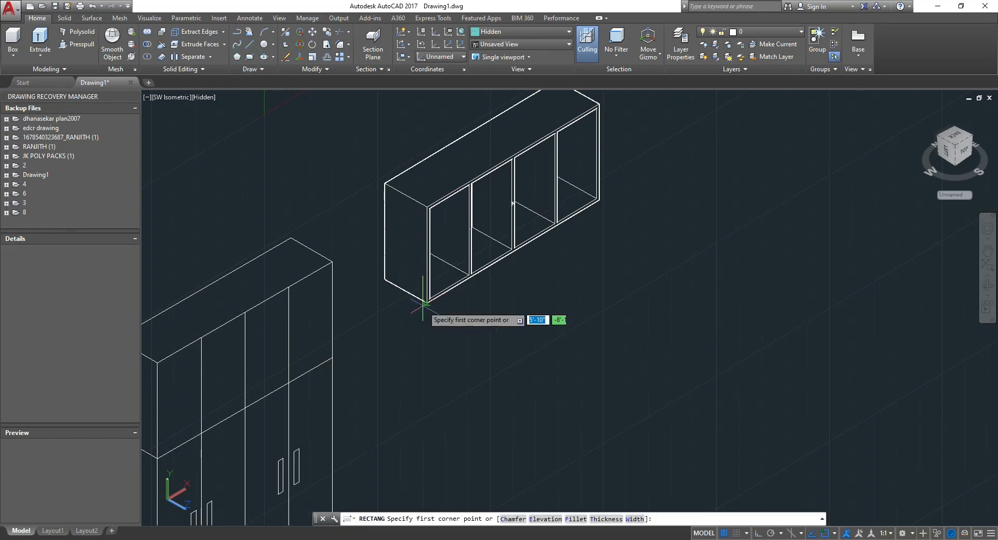
{"action": "left_click", "coordinate": [425, 301]}
{"action": "middle_click_drag", "start_coordinate": [571, 400], "coordinate": [560, 350]}
{"action": "type", "text": "d"}
{"action": "key", "text": "Return"}
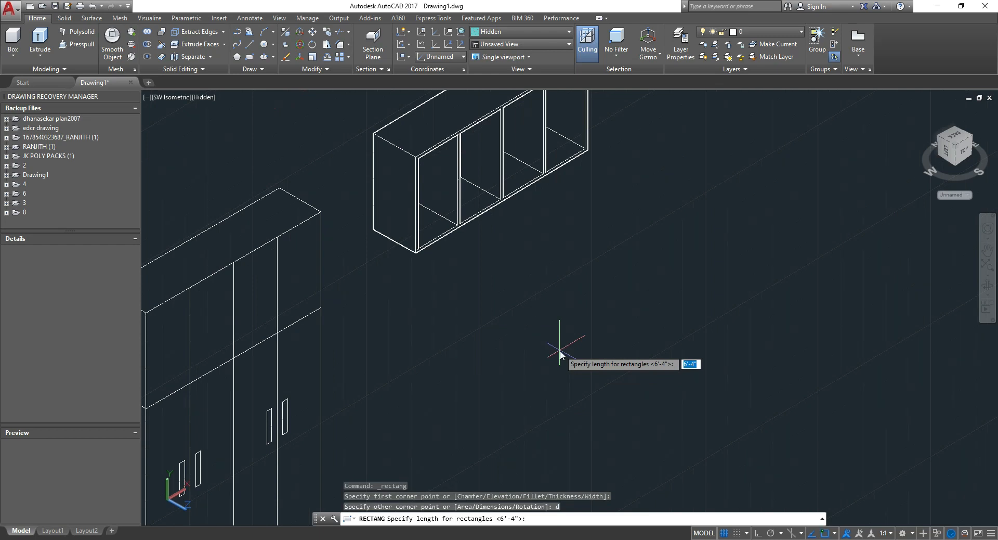
{"action": "key", "text": "Return"}
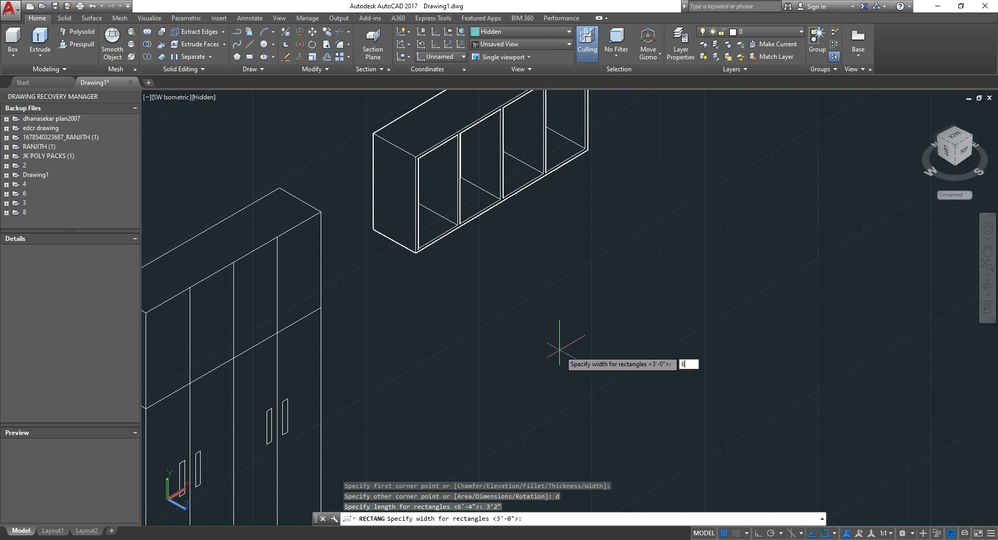
{"action": "type", "text": "6'11\""}
{"action": "key", "text": "Return"}
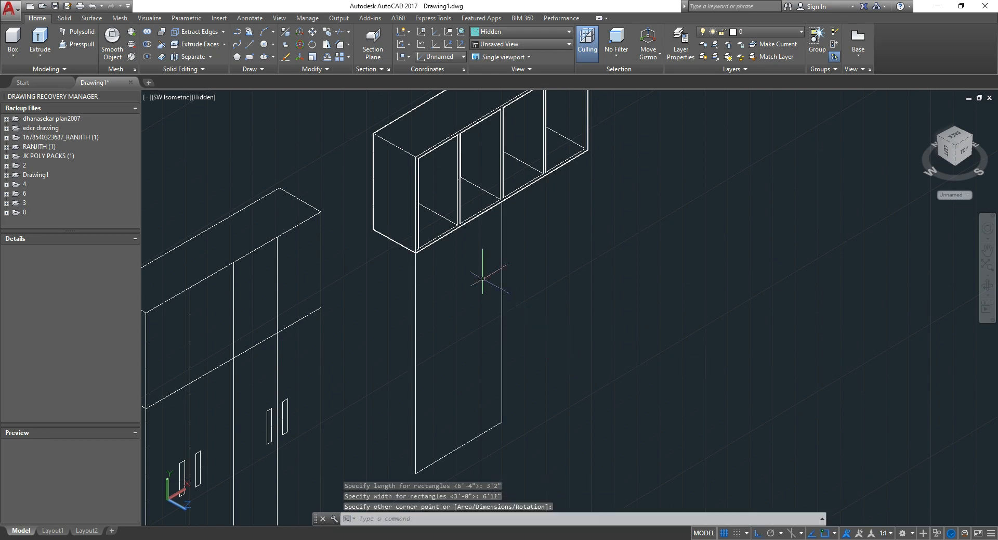
{"action": "left_click", "coordinate": [482, 403]}
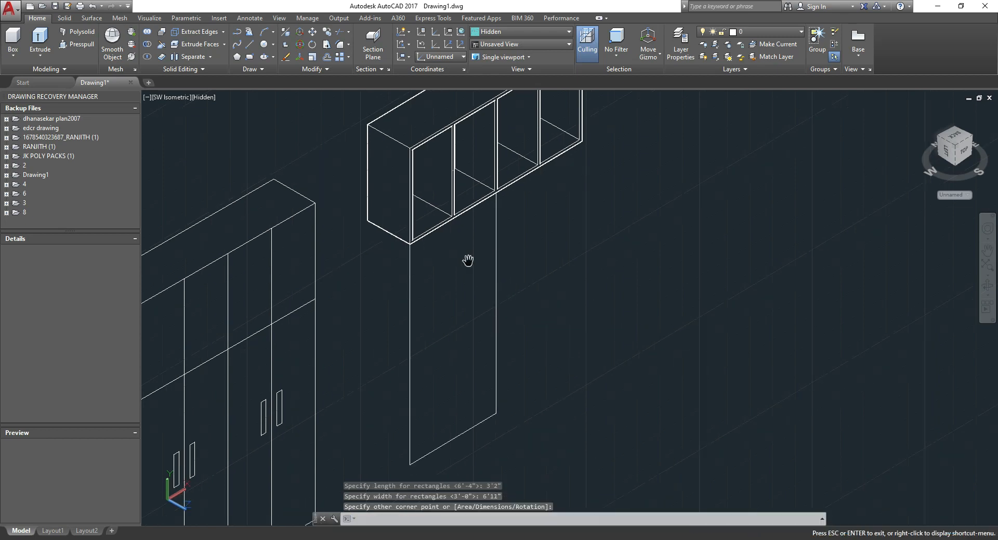
Step: Draw a vertical line from the loft's first partition down to the rectangle's bottom edge, splitting the rectangle in half
{"action": "left_click", "coordinate": [249, 42]}
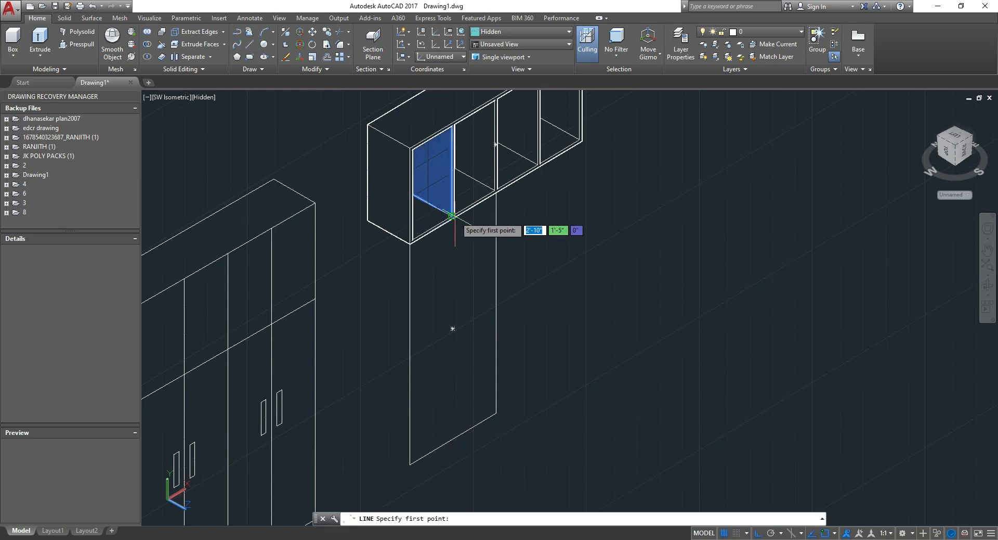
{"action": "scroll", "coordinate": [457, 219], "scroll_direction": "up", "scroll_amount": 3}
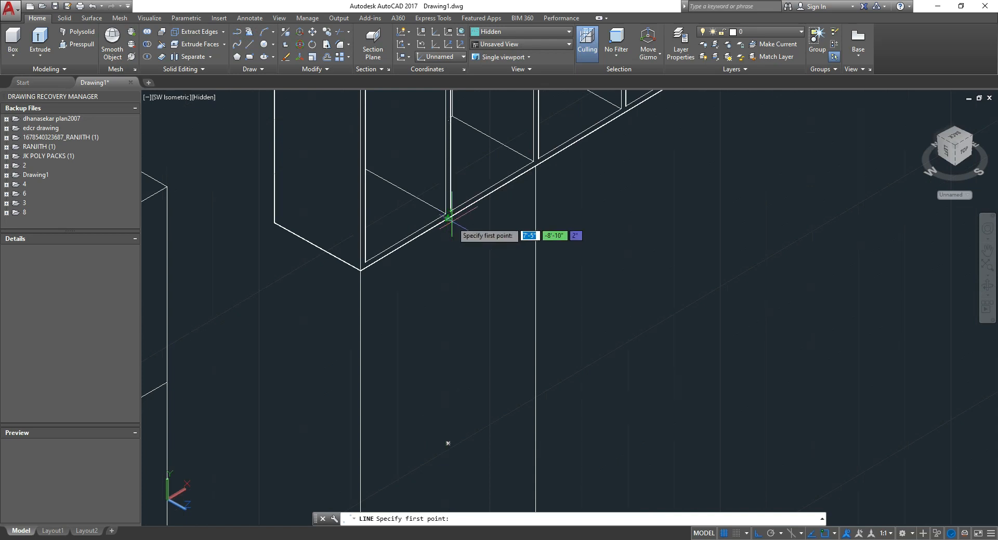
{"action": "left_click", "coordinate": [450, 214]}
{"action": "scroll", "coordinate": [450, 213], "scroll_direction": "down", "scroll_amount": 3}
{"action": "left_click", "coordinate": [450, 396]}
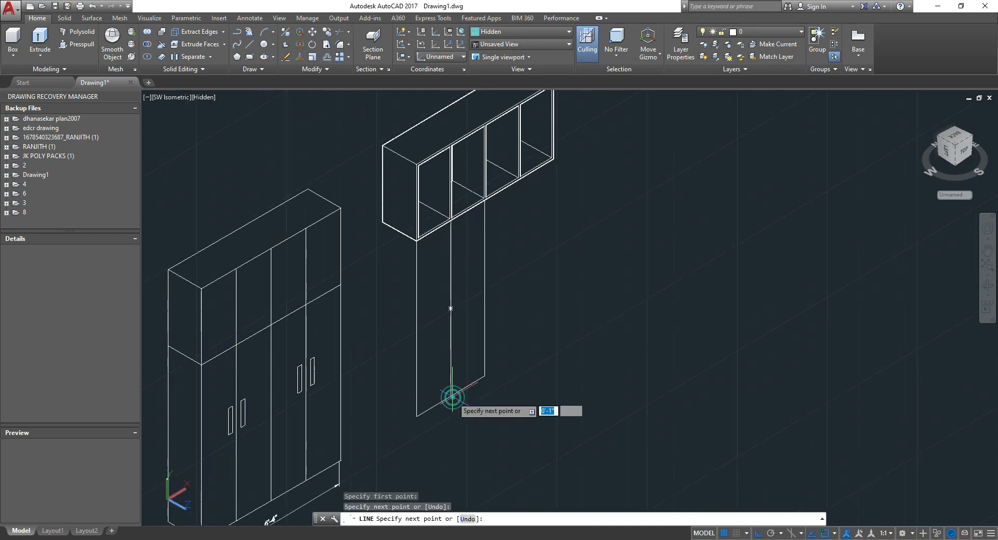
{"action": "key", "text": "Escape"}
Step: Divide the rectangle's vertical centre line into 6 equal segments
{"action": "left_click", "coordinate": [463, 351]}
{"action": "left_click", "coordinate": [434, 304]}
{"action": "left_click", "coordinate": [256, 68]}
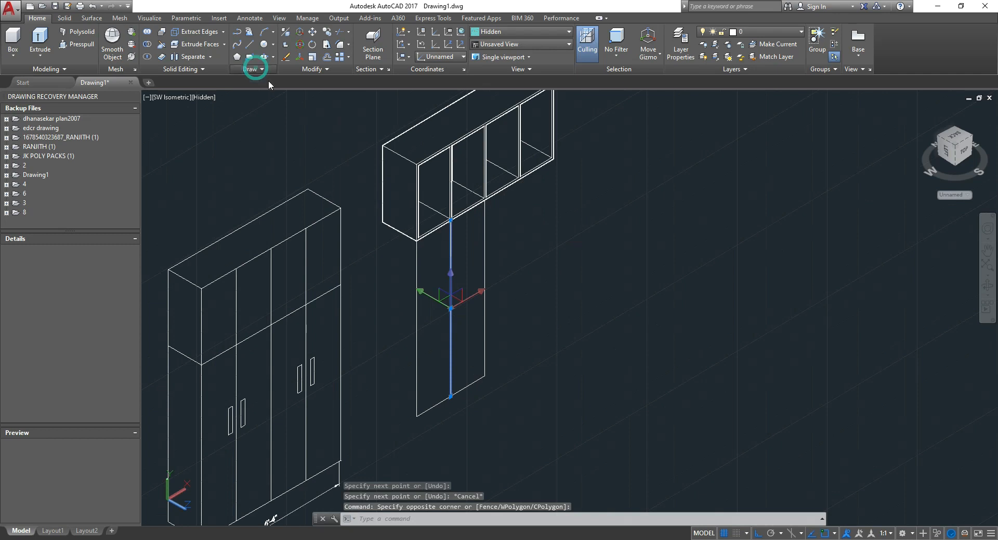
{"action": "left_click", "coordinate": [278, 82]}
{"action": "left_click", "coordinate": [450, 245]}
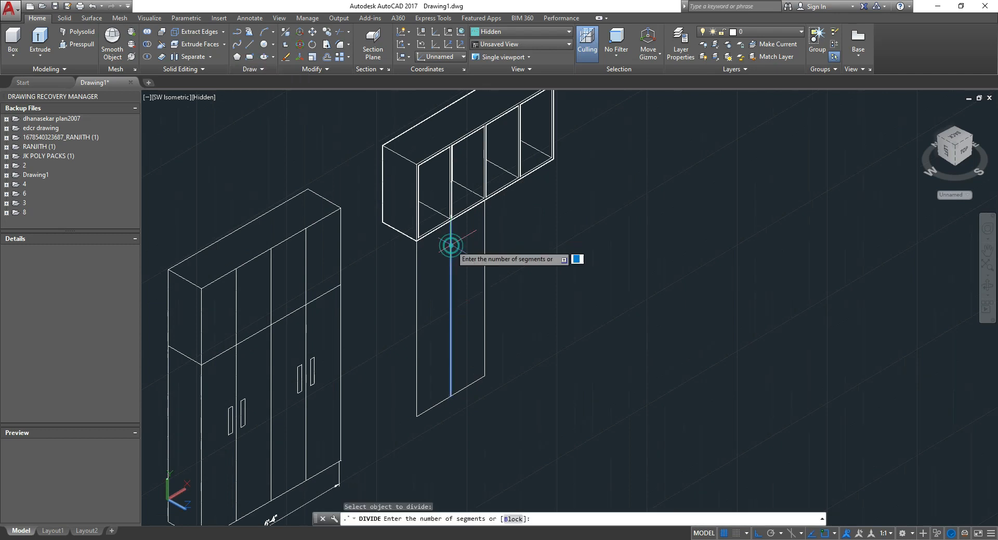
{"action": "key", "text": "Return"}
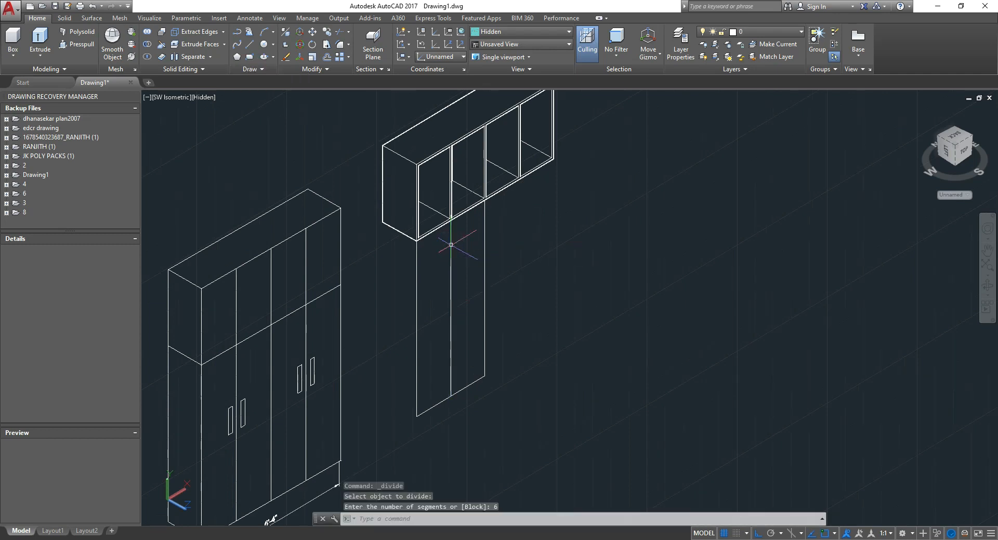
Step: Draw shelf lines from the first and third division points on the centre line to the rectangle's outer left edge
{"action": "type", "text": "l"}
{"action": "key", "text": "Return"}
{"action": "left_click", "coordinate": [448, 245]}
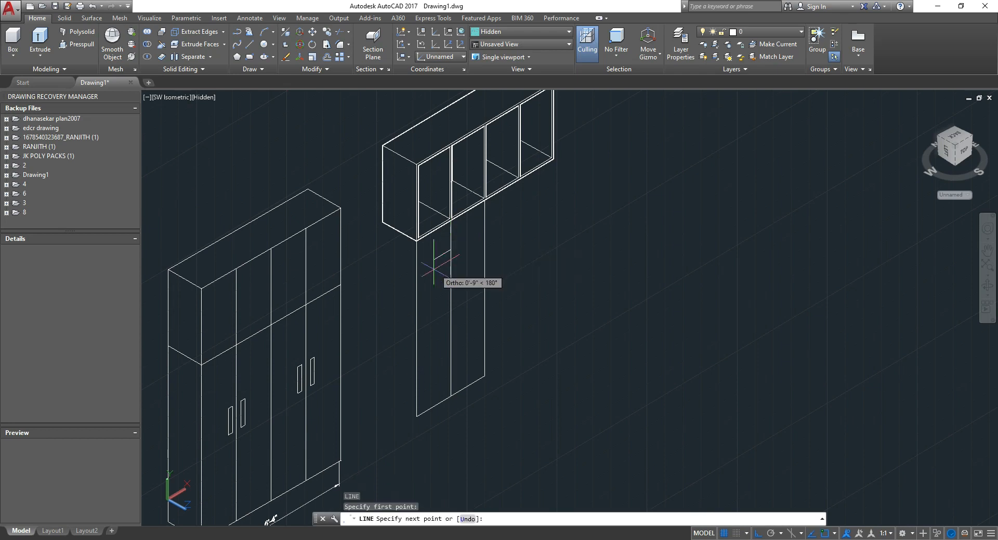
{"action": "left_click", "coordinate": [416, 270]}
{"action": "scroll", "coordinate": [440, 264], "scroll_direction": "up", "scroll_amount": 2}
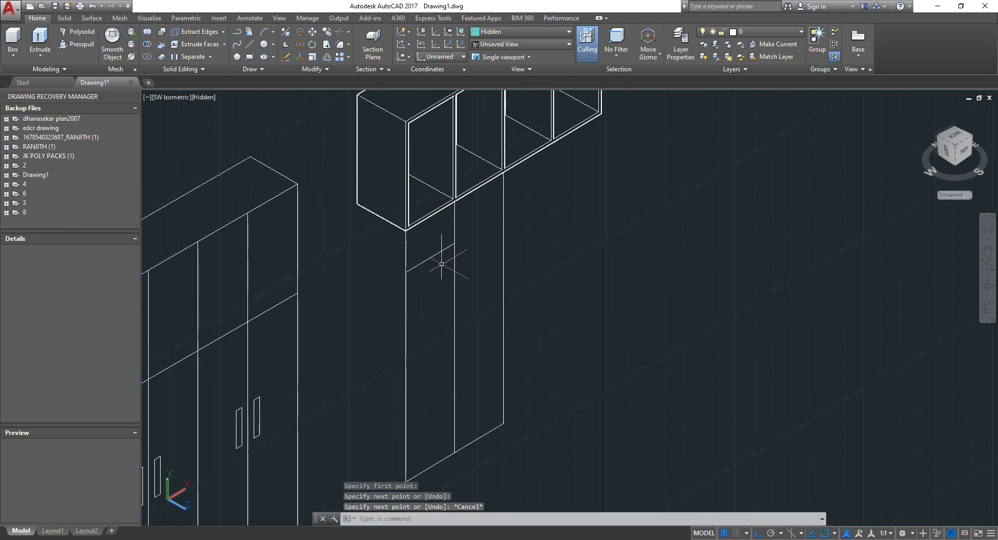
{"action": "key", "text": "Return"}
{"action": "key", "text": "Return"}
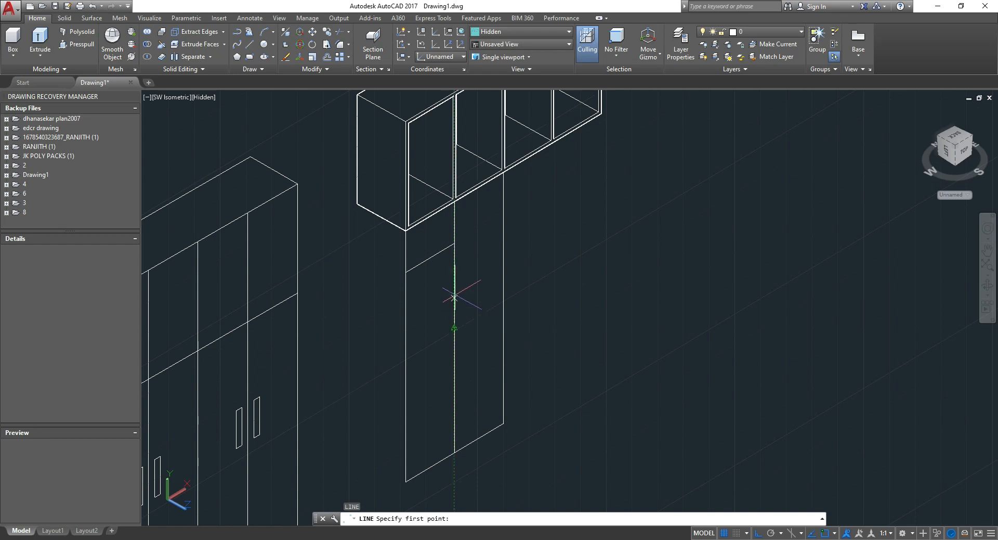
{"action": "left_click", "coordinate": [455, 327]}
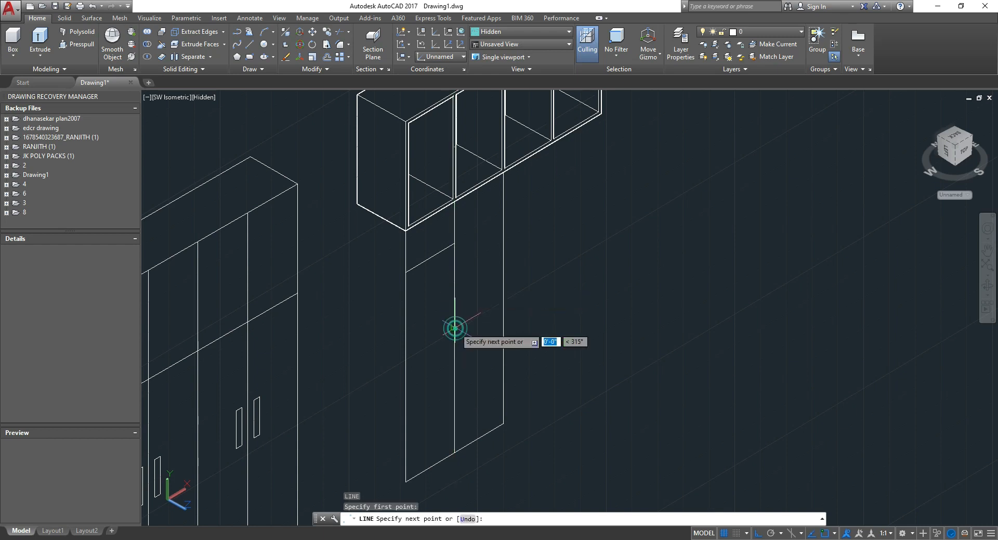
{"action": "left_click", "coordinate": [404, 357]}
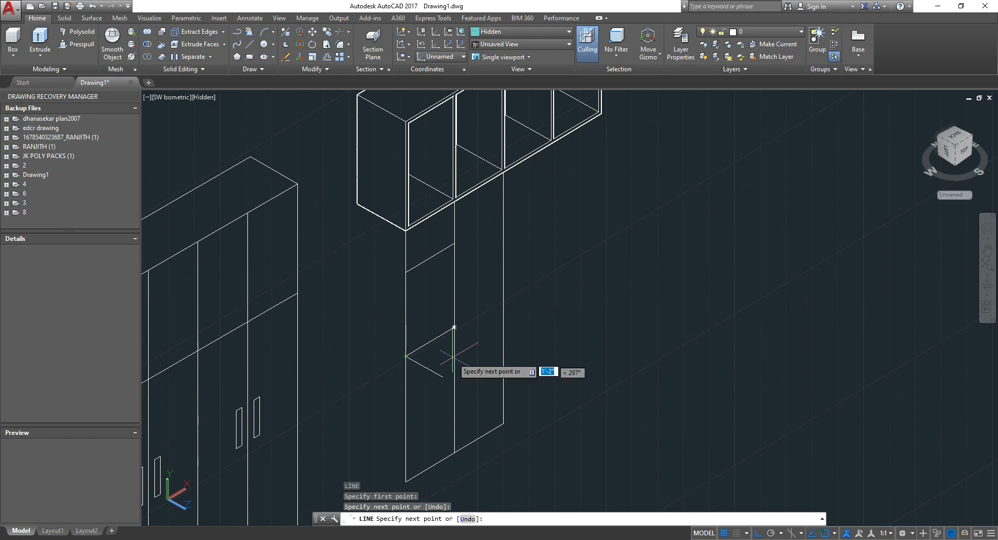
{"action": "key", "text": "Return"}
Step: Draw shelf lines from the fourth and fifth division points on the centre line to the rectangle's outer left edge
{"action": "key", "text": "Return"}
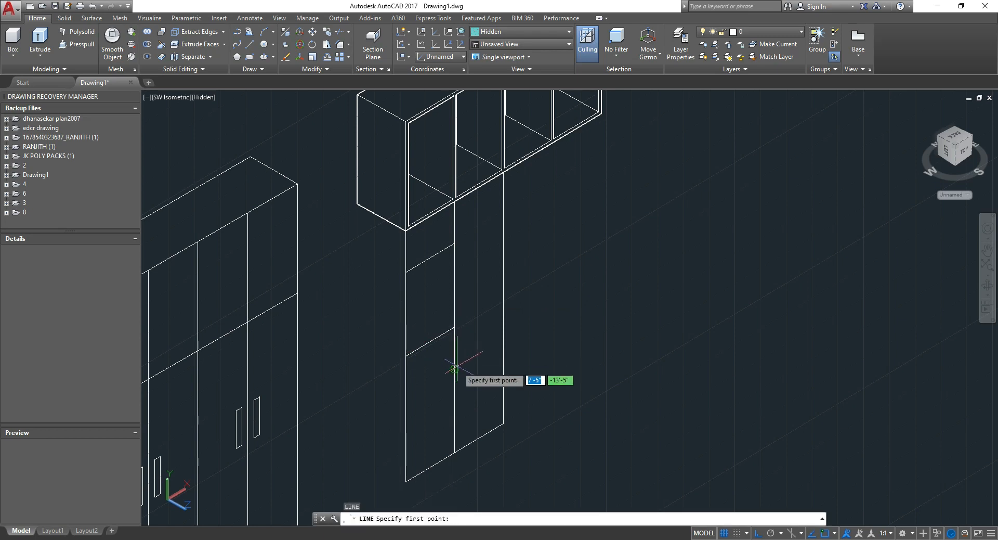
{"action": "left_click", "coordinate": [455, 369]}
{"action": "left_click", "coordinate": [405, 398]}
{"action": "key", "text": "Return"}
{"action": "key", "text": "Return"}
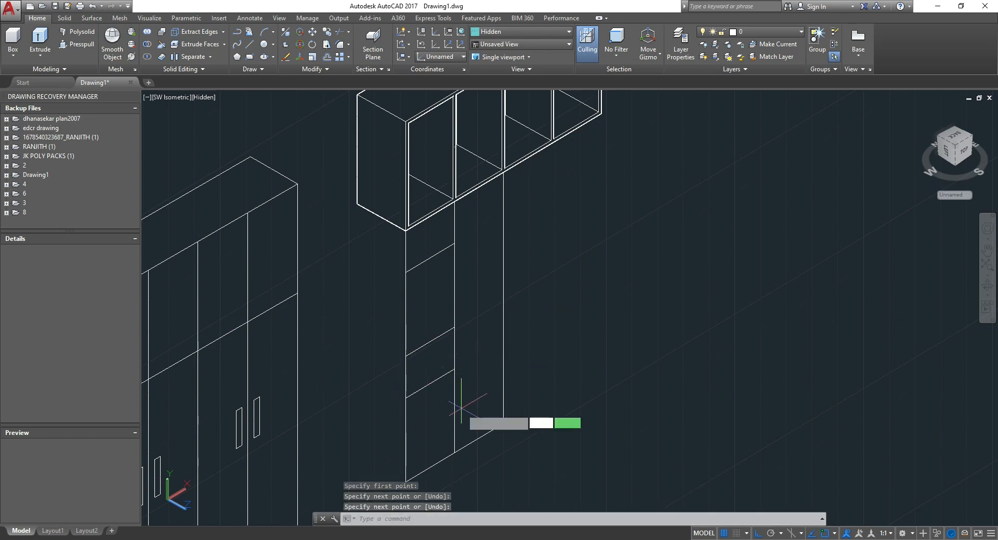
{"action": "left_click", "coordinate": [454, 411]}
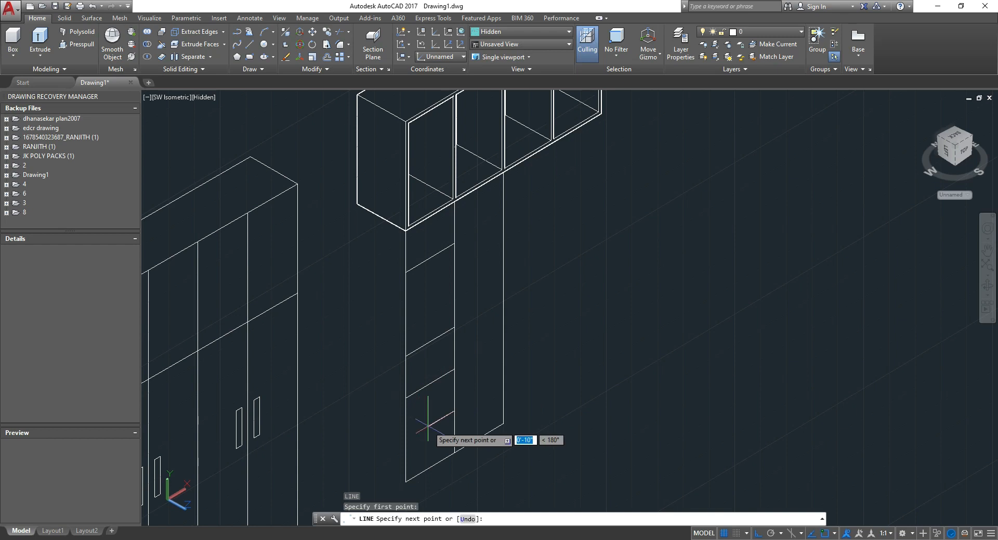
{"action": "left_click", "coordinate": [406, 441]}
{"action": "key", "text": "Escape"}
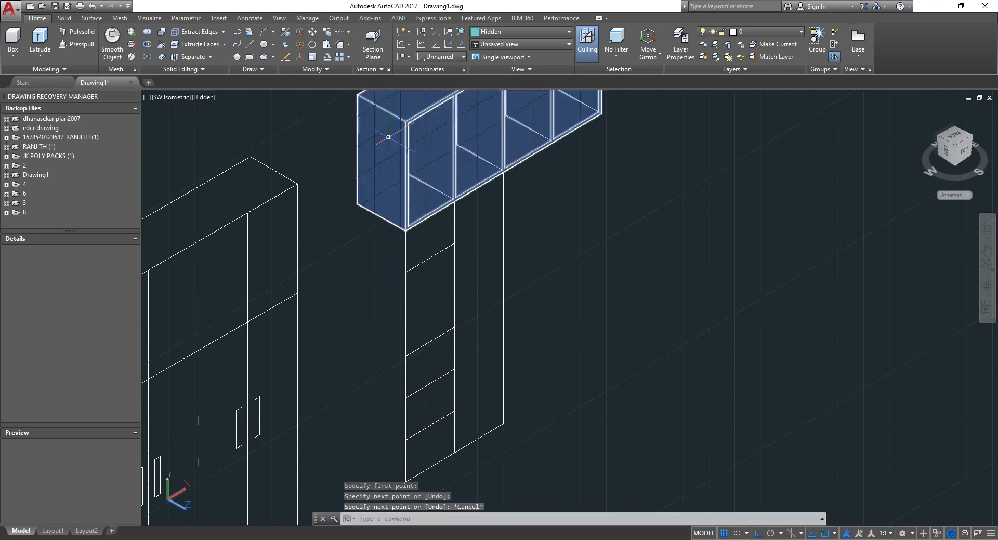
Step: Recheck the reference image in WhatsApp, and stretch the uppermost shelf line across the second column to the rectangle's right edge
{"action": "middle_click_drag", "start_coordinate": [412, 294], "coordinate": [404, 273]}
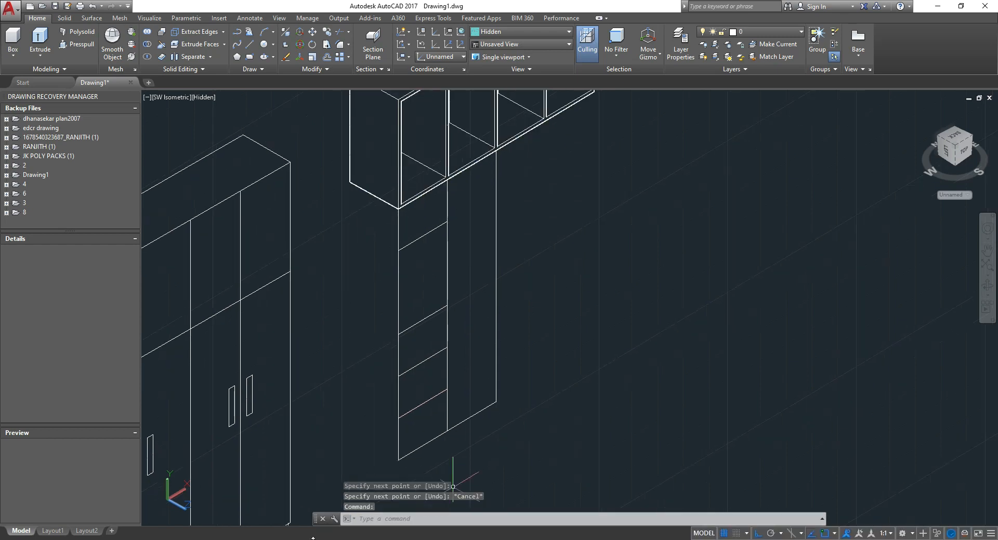
{"action": "left_click", "coordinate": [313, 539]}
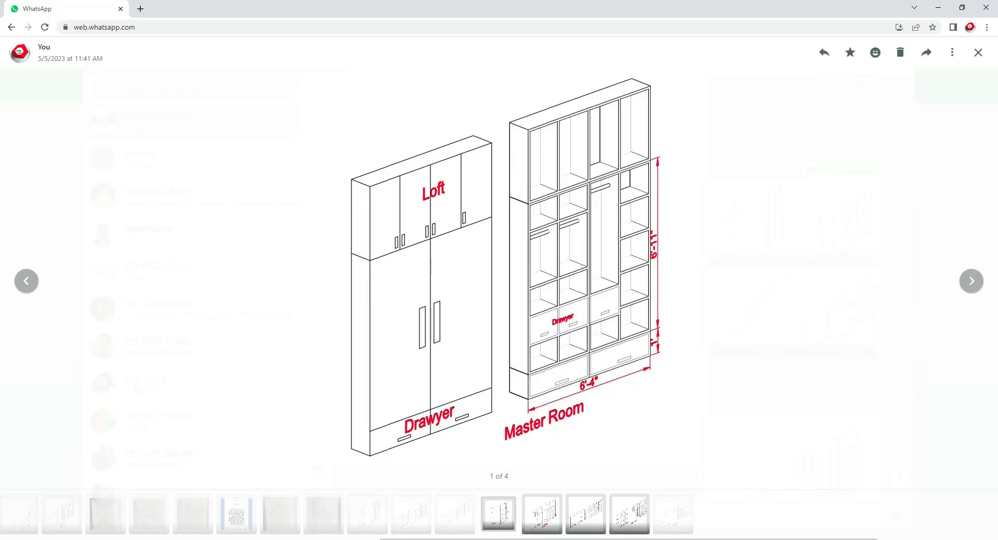
{"action": "left_click", "coordinate": [316, 538]}
{"action": "key", "text": "Escape"}
{"action": "left_click", "coordinate": [418, 249]}
{"action": "left_click", "coordinate": [414, 223]}
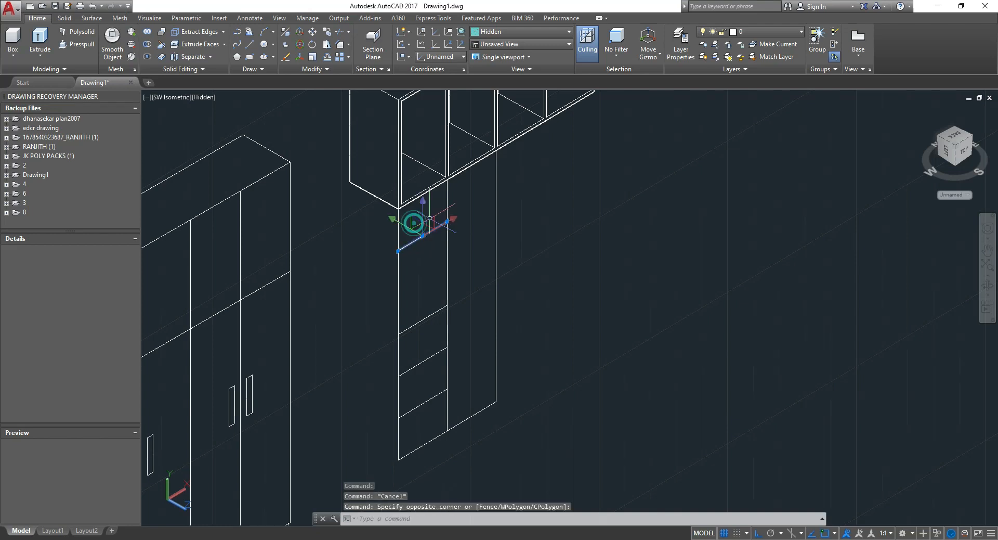
{"action": "left_click", "coordinate": [447, 221]}
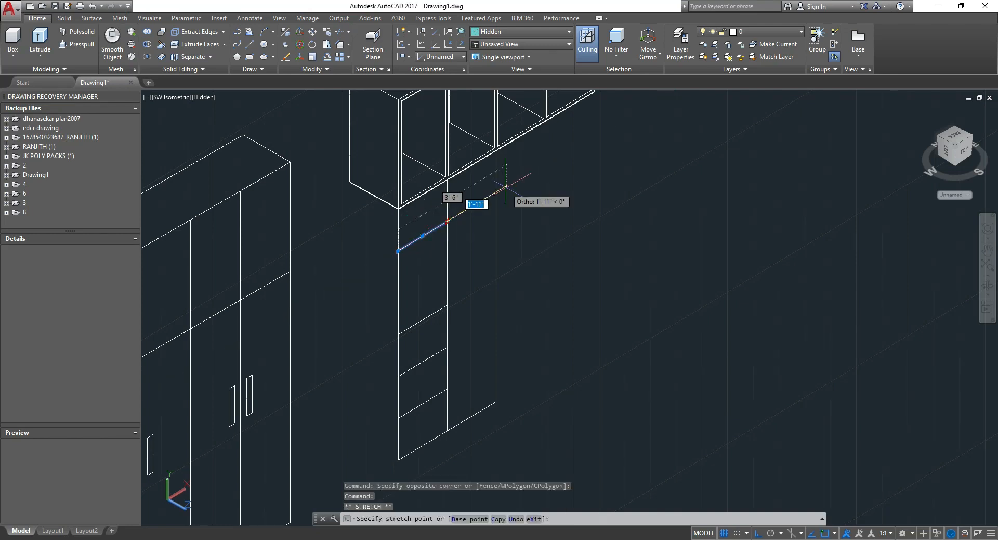
{"action": "key", "text": "Down"}
{"action": "key", "text": "Escape"}
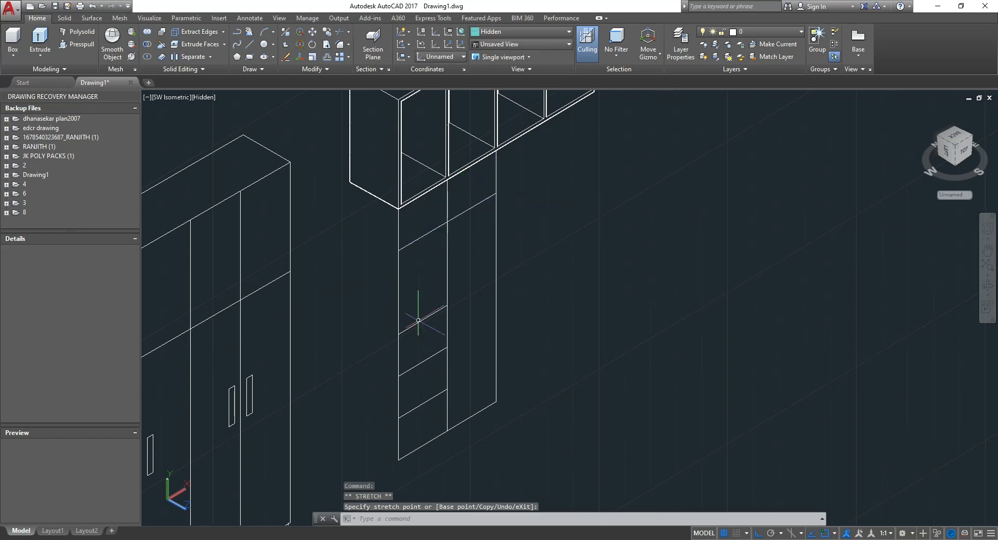
Step: Stretch the three lower shelf lines from the vertical centre line across the second column, past the rectangle's right edge
{"action": "left_click", "coordinate": [426, 317]}
{"action": "left_click", "coordinate": [432, 311]}
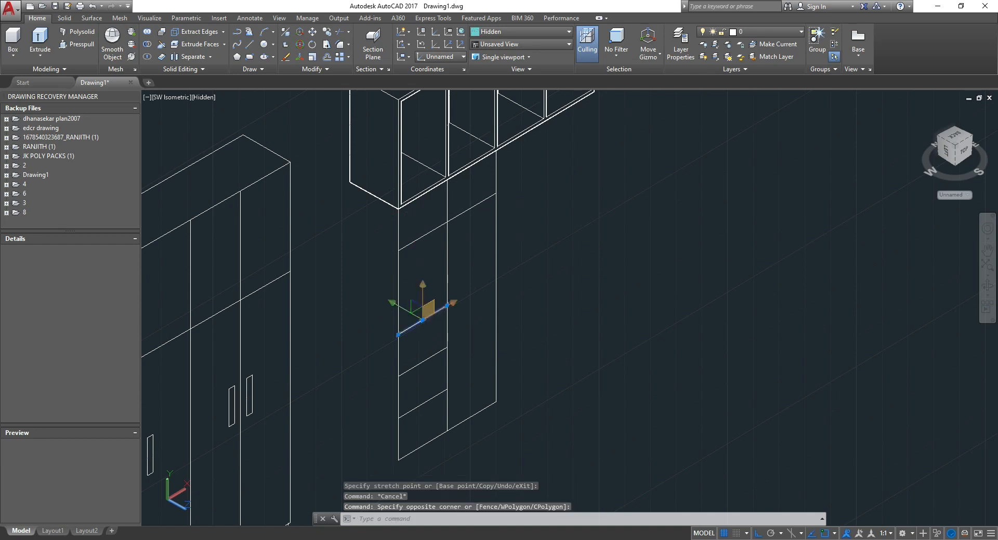
{"action": "left_click", "coordinate": [448, 305]}
{"action": "left_click", "coordinate": [556, 240]}
{"action": "key", "text": "Escape"}
{"action": "left_click", "coordinate": [429, 379]}
{"action": "left_click", "coordinate": [420, 348]}
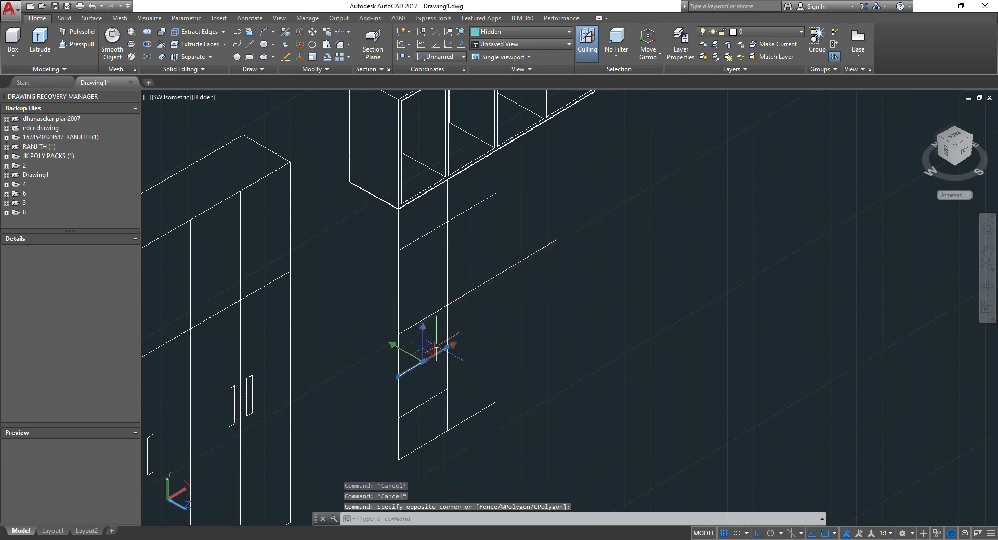
{"action": "left_click", "coordinate": [448, 348]}
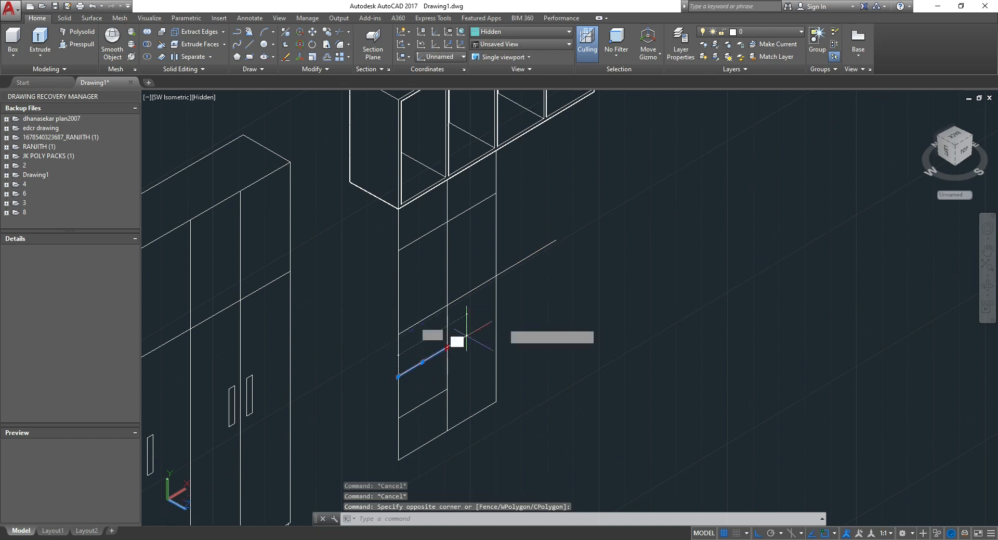
{"action": "left_click", "coordinate": [541, 291]}
{"action": "key", "text": "Escape"}
{"action": "left_click", "coordinate": [434, 380]}
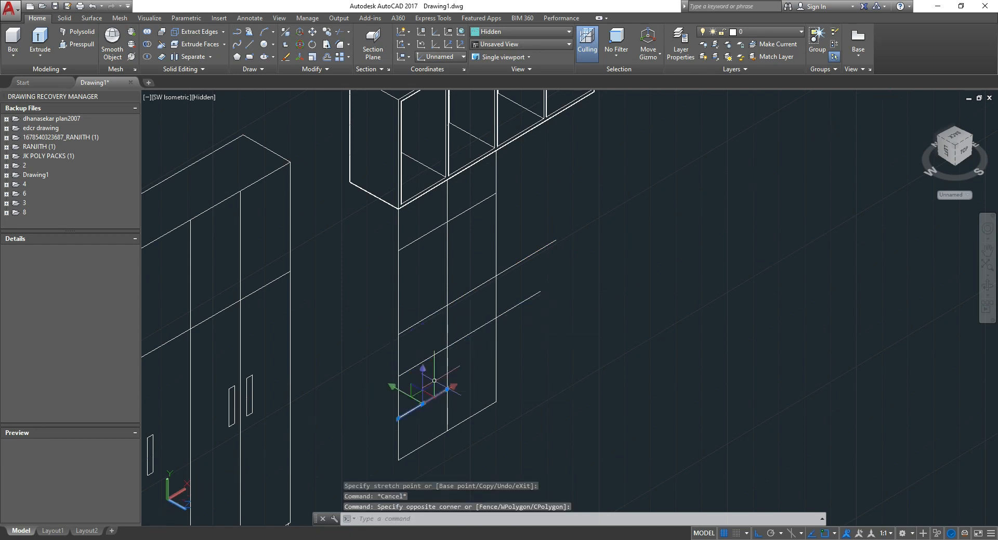
{"action": "left_click", "coordinate": [447, 390]}
{"action": "left_click", "coordinate": [588, 342]}
{"action": "key", "text": "Escape"}
Step: Trim the ends of the three stretched shelf lines that overhang the rectangle's right edge
{"action": "key", "text": "Return"}
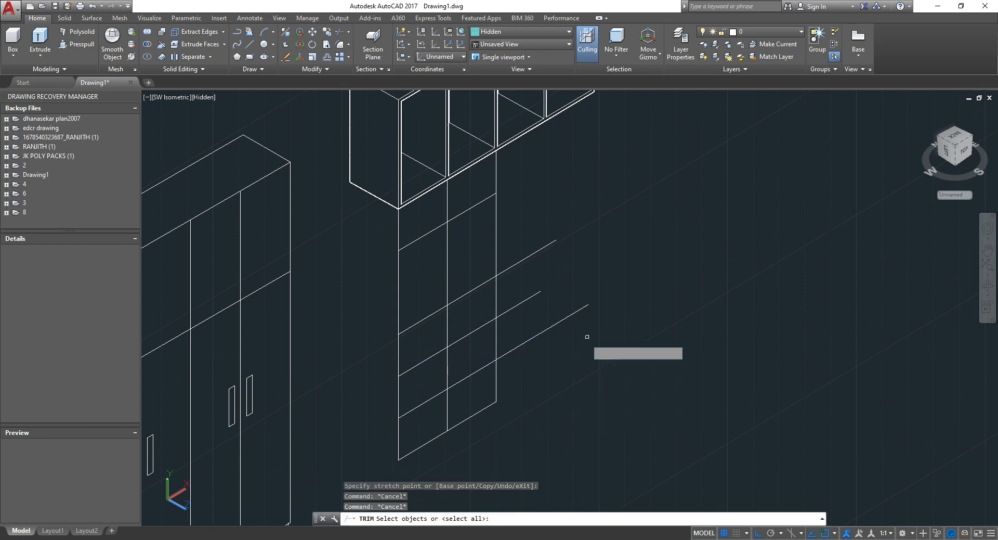
{"action": "key", "text": "Return"}
{"action": "left_click", "coordinate": [586, 407]}
{"action": "left_click", "coordinate": [520, 212]}
{"action": "key", "text": "Escape"}
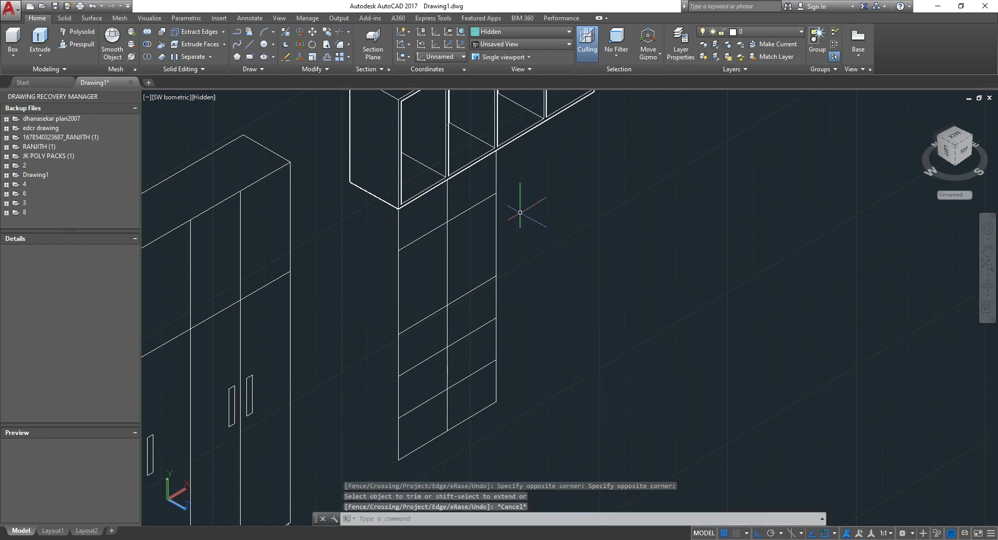
Step: Offset the outer rectangle of the shelved section 1" inward to form the frame thickness
{"action": "type", "text": "o"}
{"action": "key", "text": "Return"}
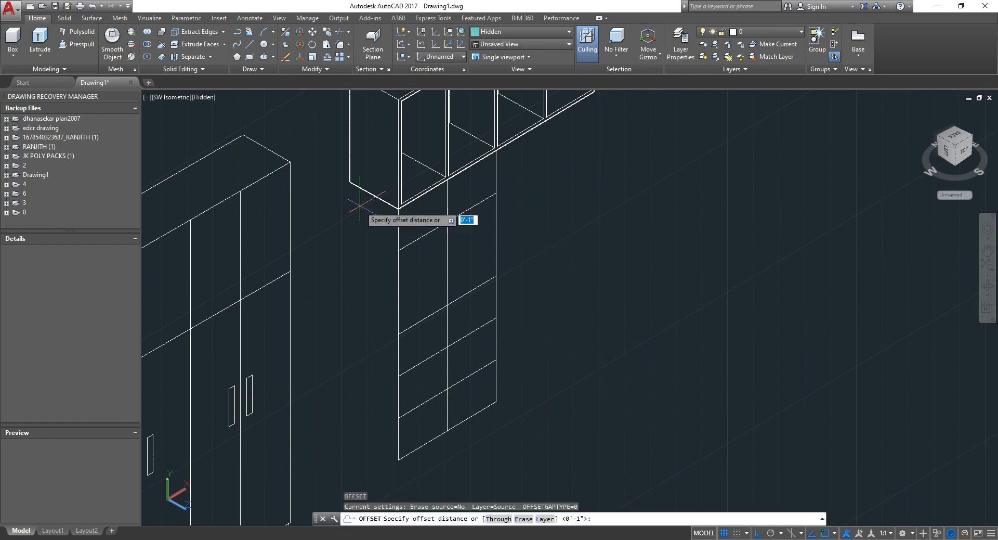
{"action": "key", "text": "Return"}
{"action": "left_click", "coordinate": [409, 228]}
{"action": "left_click", "coordinate": [412, 238]}
{"action": "key", "text": "Escape"}
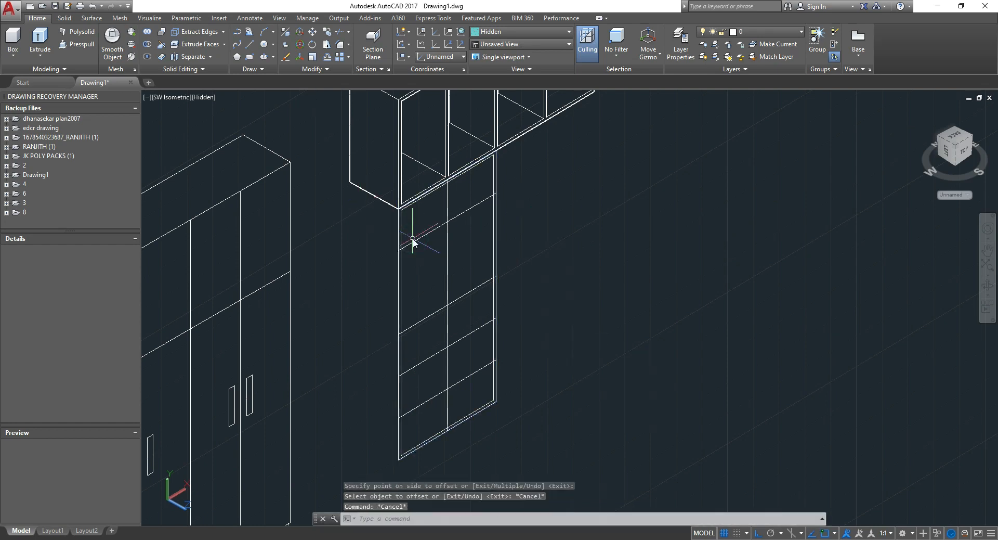
Step: Offset the vertical centre line .5" to both sides to give the partition its thickness
{"action": "type", "text": "o"}
{"action": "key", "text": "Return"}
{"action": "key", "text": "Return"}
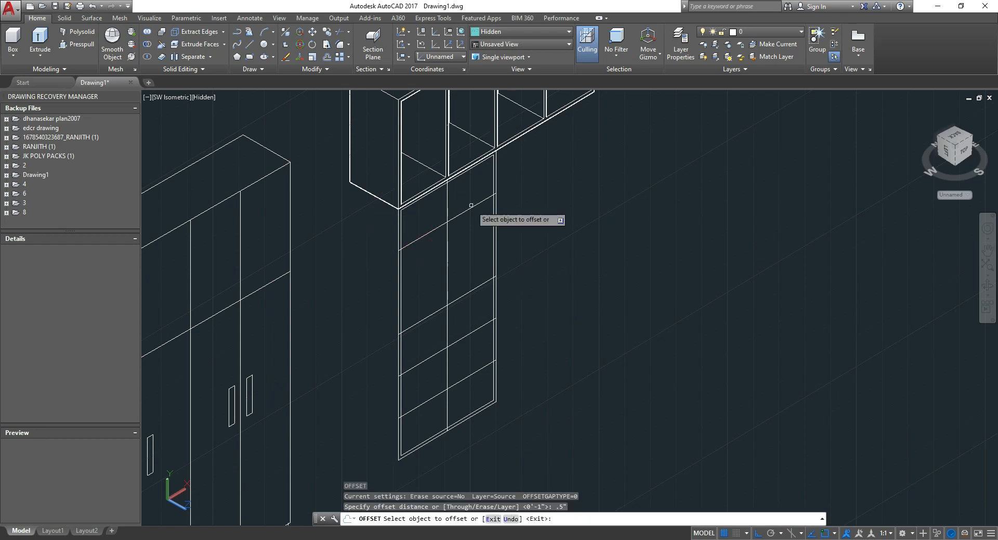
{"action": "left_click", "coordinate": [447, 195]}
{"action": "left_click", "coordinate": [415, 208]}
{"action": "scroll", "coordinate": [434, 187], "scroll_direction": "up", "scroll_amount": 4}
{"action": "left_click", "coordinate": [460, 194]}
{"action": "left_click", "coordinate": [482, 189]}
Step: Offset the uppermost and second shelf lines .5" both above and below to give the shelves thickness
{"action": "left_click", "coordinate": [515, 226]}
{"action": "left_click", "coordinate": [514, 210]}
{"action": "left_click", "coordinate": [526, 221]}
{"action": "left_click", "coordinate": [529, 245]}
{"action": "left_click", "coordinate": [535, 383]}
{"action": "left_click", "coordinate": [532, 419]}
{"action": "left_click", "coordinate": [537, 397]}
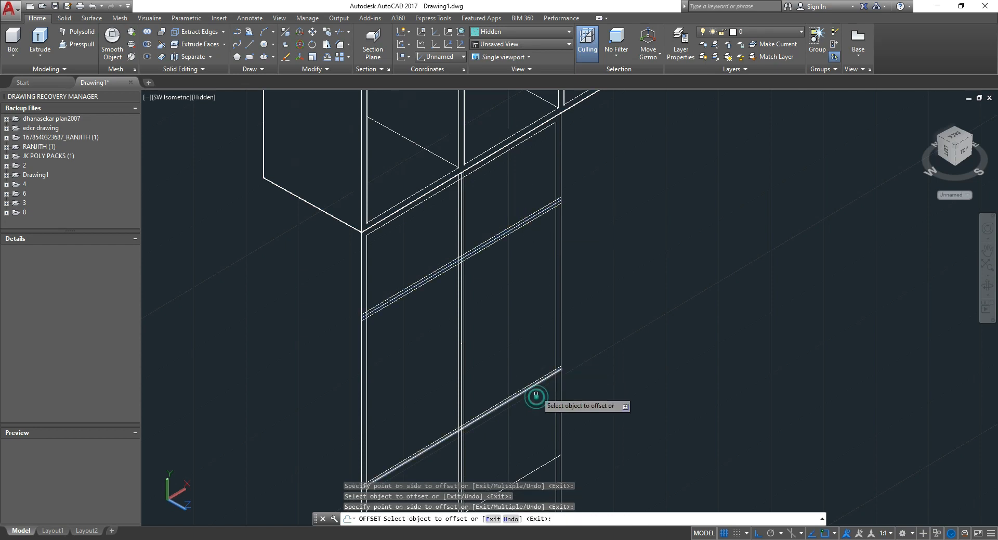
{"action": "left_click", "coordinate": [536, 386]}
{"action": "left_click", "coordinate": [537, 401]}
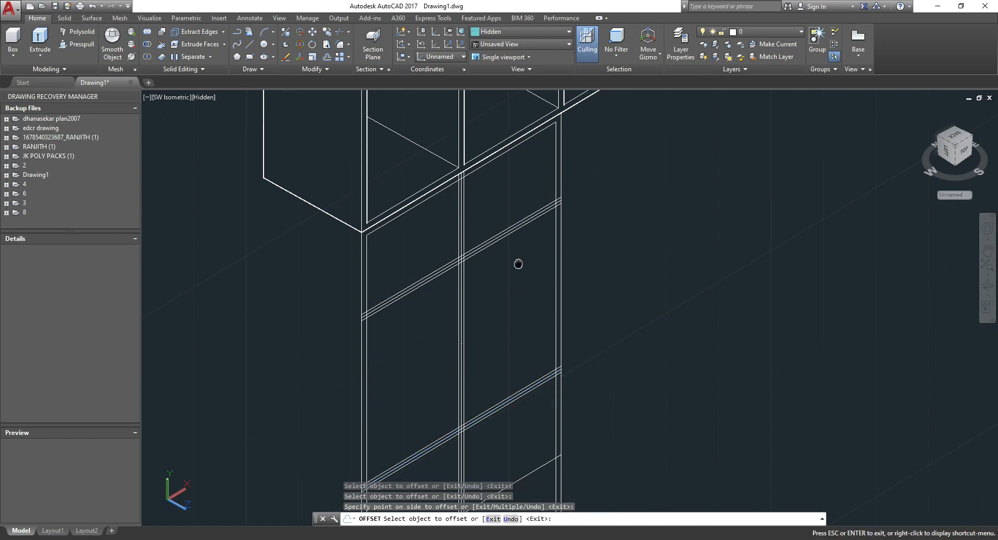
Step: Offset the third and lowest shelf lines .5" both above and below
{"action": "middle_click_drag", "start_coordinate": [517, 263], "coordinate": [502, 155]}
{"action": "left_click", "coordinate": [520, 361]}
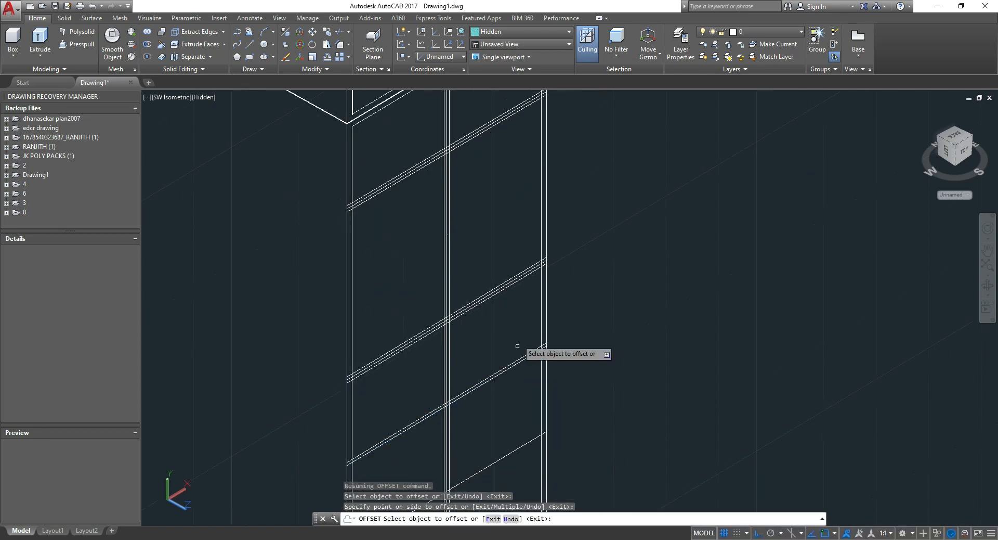
{"action": "left_click", "coordinate": [519, 366]}
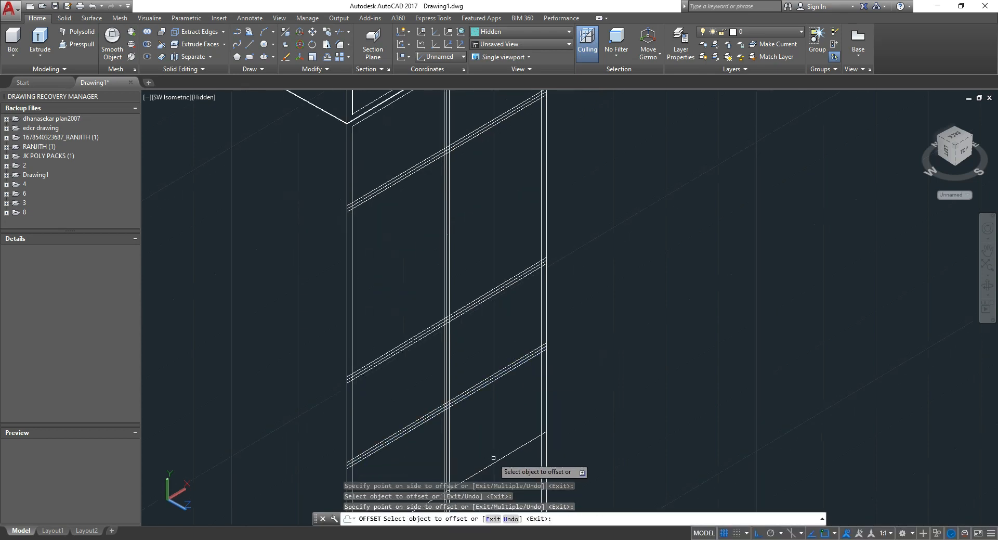
{"action": "left_click", "coordinate": [494, 458]}
{"action": "left_click", "coordinate": [499, 425]}
{"action": "middle_click_drag", "start_coordinate": [514, 378], "coordinate": [508, 278]}
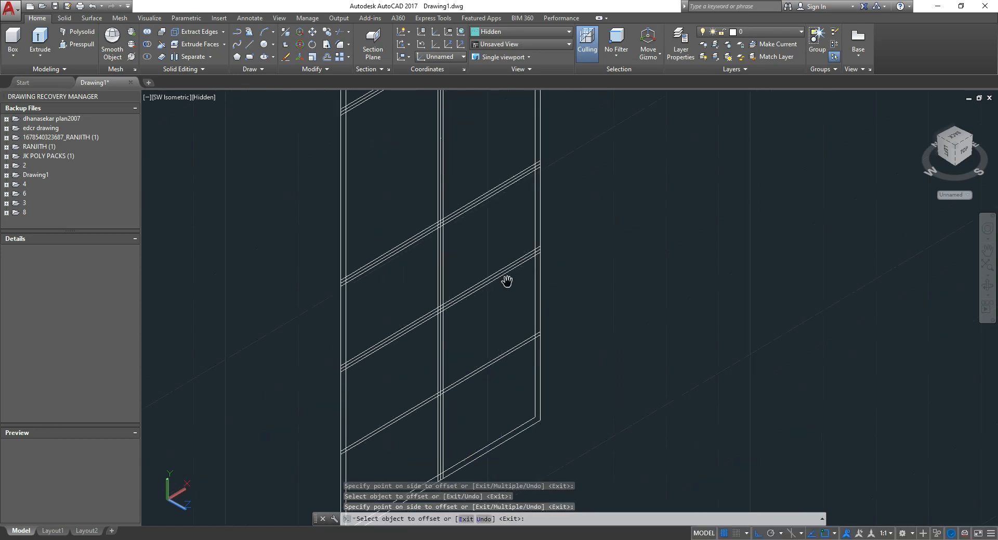
{"action": "key", "text": "Escape"}
{"action": "key", "text": "Escape"}
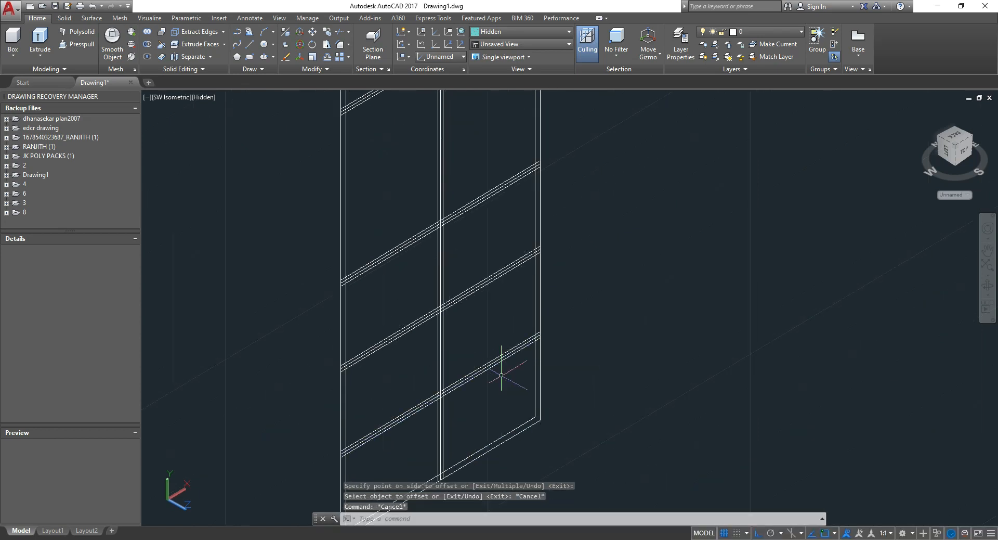
Step: Trim the uppermost shelf's line ends that run into the left side panel, and erase that shelf's middle line
{"action": "type", "text": "tr"}
{"action": "key", "text": "Return"}
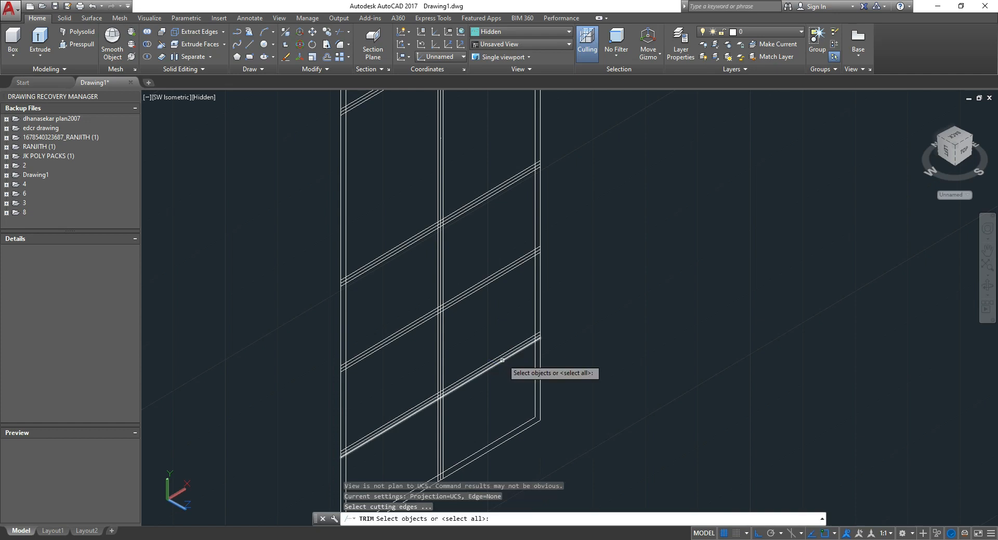
{"action": "key", "text": "Return"}
{"action": "scroll", "coordinate": [333, 270], "scroll_direction": "up", "scroll_amount": 5}
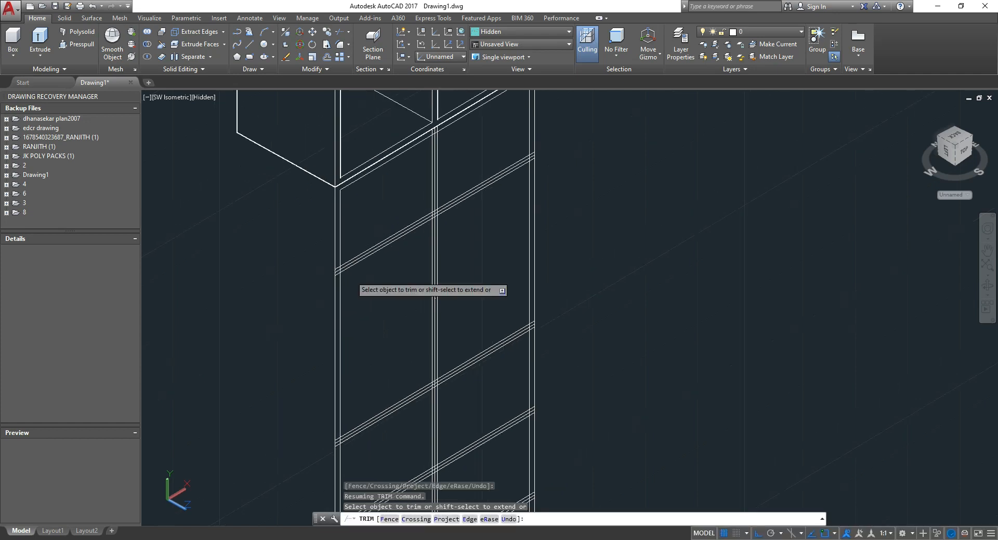
{"action": "scroll", "coordinate": [318, 261], "scroll_direction": "up", "scroll_amount": 5}
{"action": "left_click", "coordinate": [330, 327]}
{"action": "left_click", "coordinate": [320, 234]}
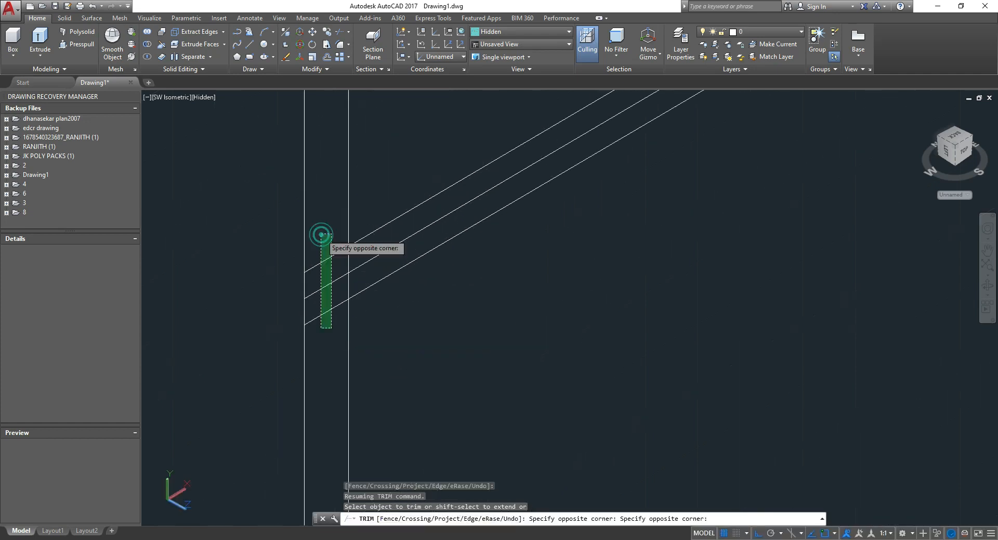
{"action": "left_click", "coordinate": [333, 282]}
{"action": "left_click", "coordinate": [329, 250]}
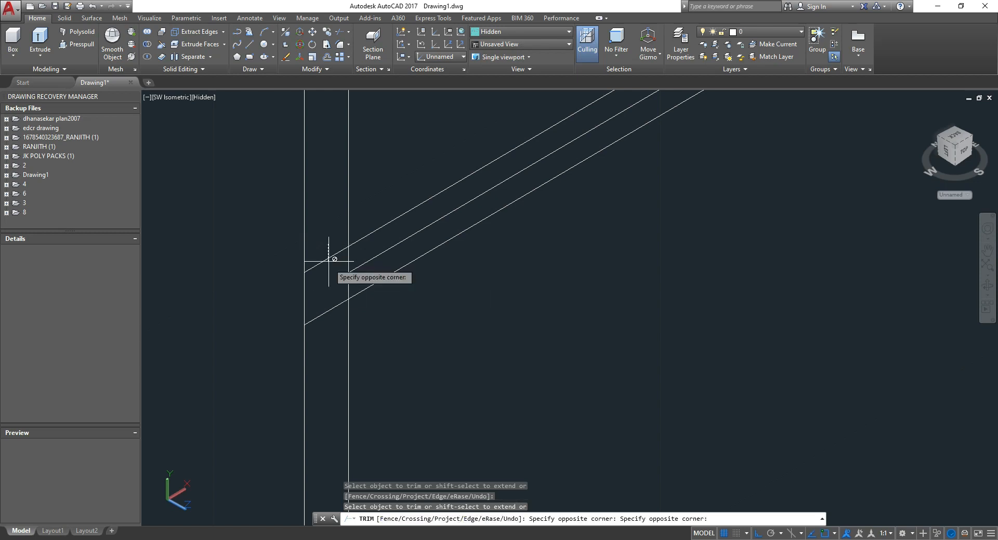
{"action": "left_click", "coordinate": [323, 277]}
{"action": "left_click", "coordinate": [331, 310]}
{"action": "left_click", "coordinate": [326, 259]}
{"action": "key", "text": "Escape"}
{"action": "key", "text": "Escape"}
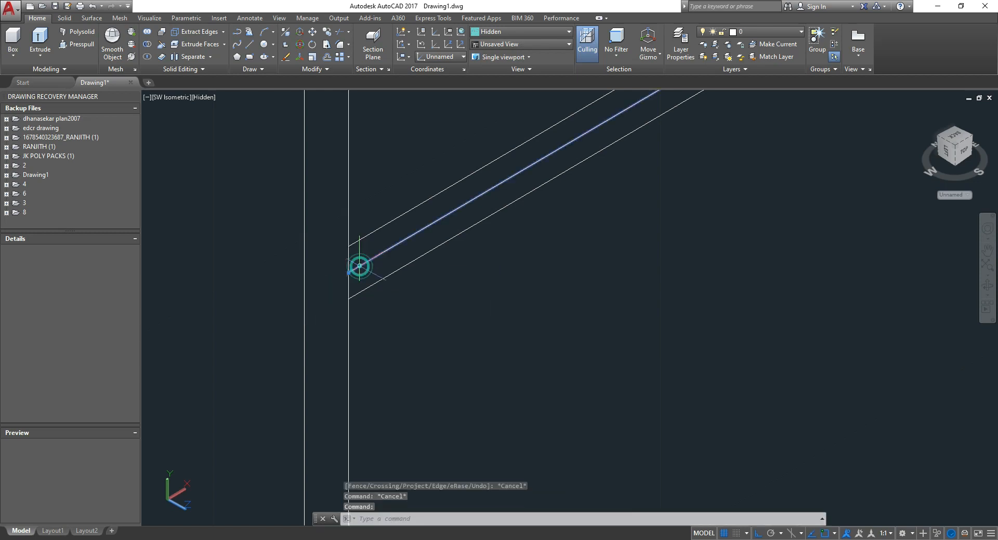
{"action": "key", "text": "Delete"}
{"action": "scroll", "coordinate": [430, 358], "scroll_direction": "down", "scroll_amount": 4}
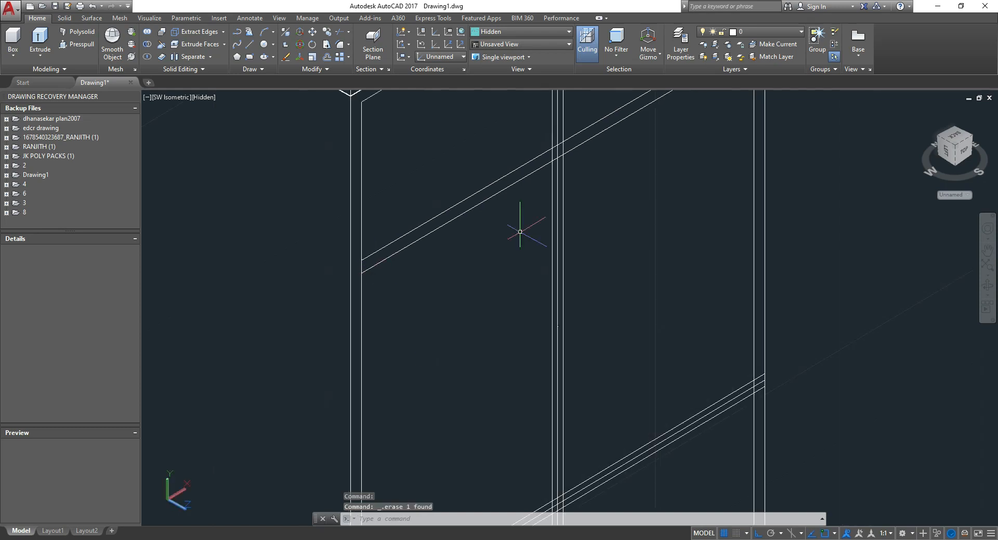
{"action": "left_click", "coordinate": [557, 205]}
{"action": "key", "text": "Delete"}
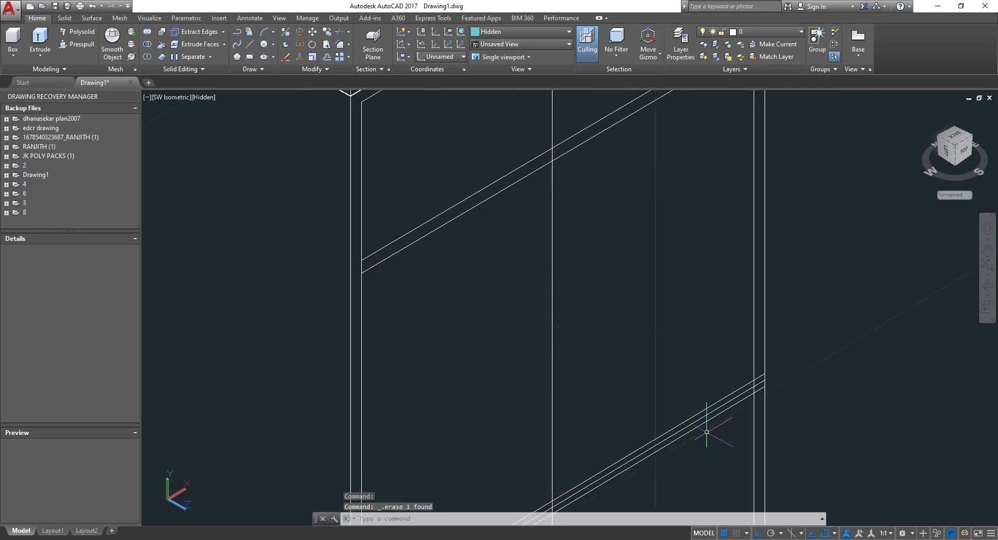
{"action": "key", "text": "ctrl+z"}
{"action": "left_click", "coordinate": [556, 221]}
{"action": "key", "text": "Delete"}
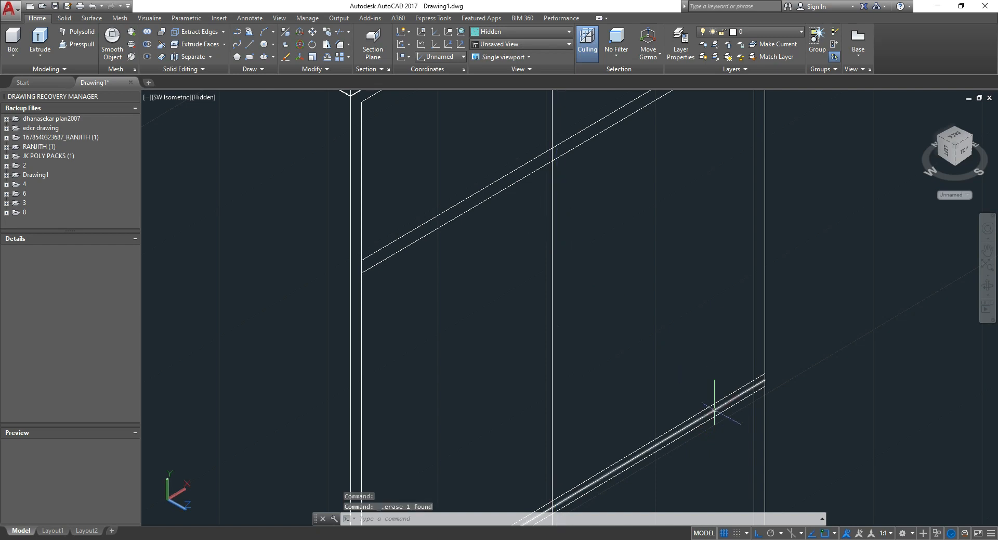
{"action": "key", "text": "ctrl+z"}
{"action": "scroll", "coordinate": [664, 334], "scroll_direction": "down", "scroll_amount": 3}
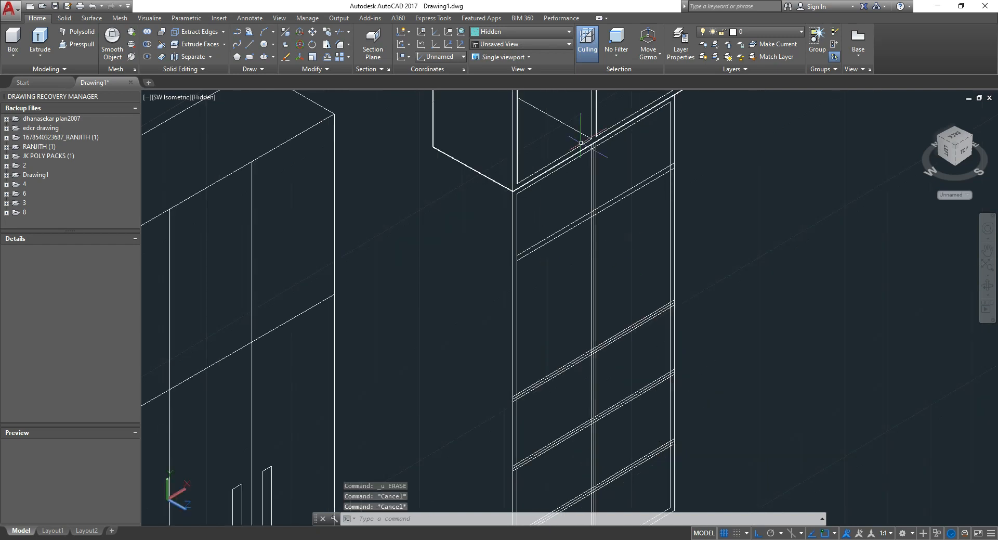
{"action": "key", "text": "Escape"}
Step: Erase the original centre line running between the vertical partition's two offset lines
{"action": "scroll", "coordinate": [582, 142], "scroll_direction": "up", "scroll_amount": 4}
{"action": "left_click", "coordinate": [611, 176]}
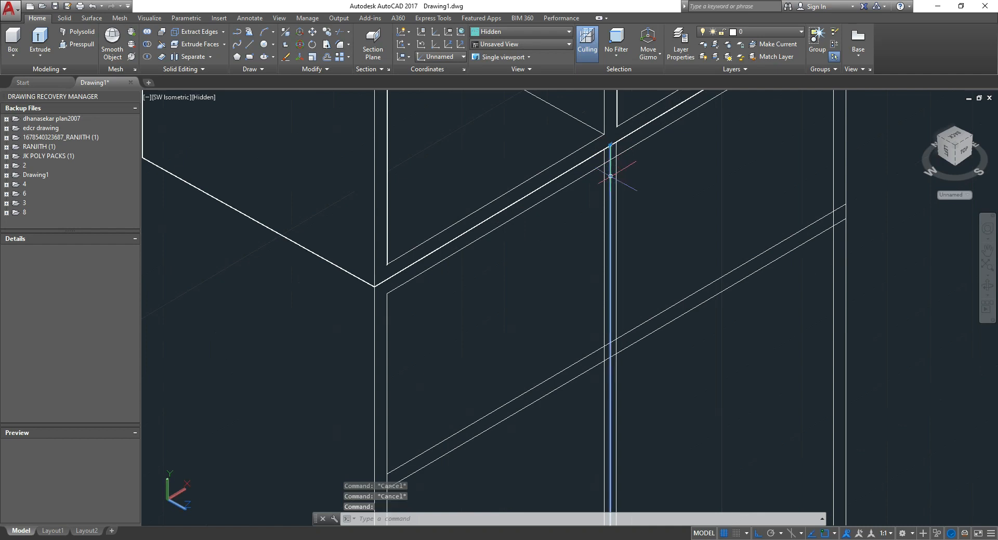
{"action": "key", "text": "Delete"}
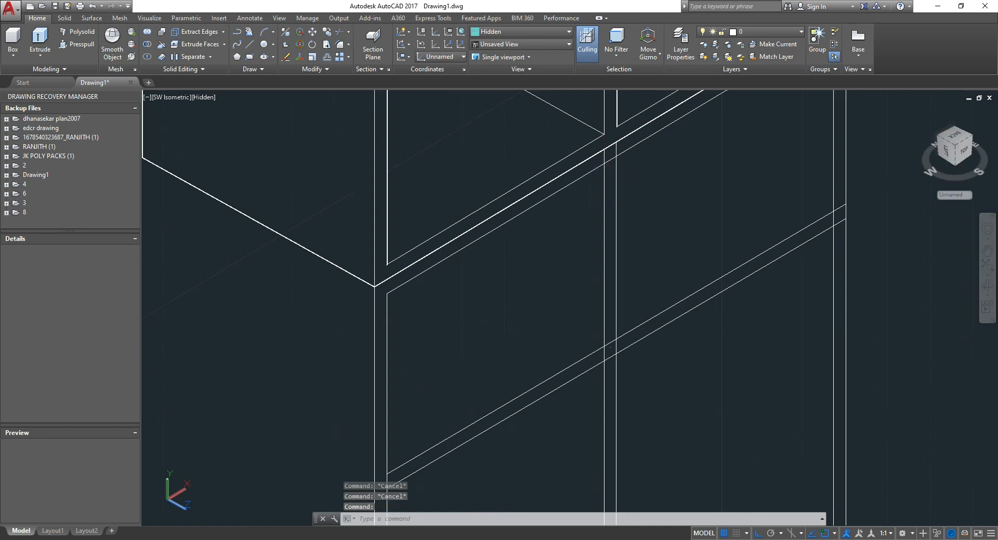
Step: Erase the original middle lines of the second, third and lowest shelves, keeping only their offset lines
{"action": "scroll", "coordinate": [611, 175], "scroll_direction": "down", "scroll_amount": 2}
{"action": "middle_click_drag", "start_coordinate": [511, 352], "coordinate": [484, 238]}
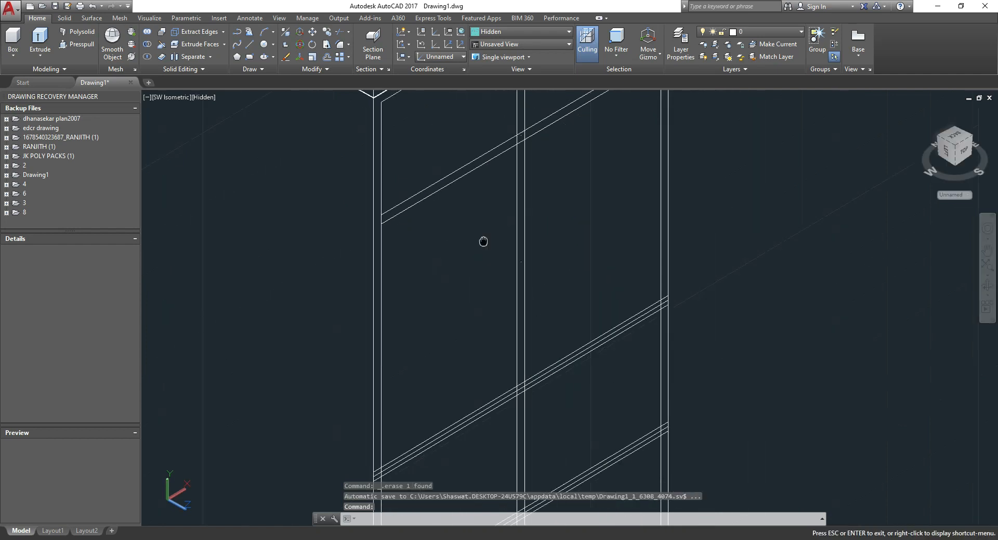
{"action": "left_click", "coordinate": [543, 374]}
{"action": "key", "text": "Delete"}
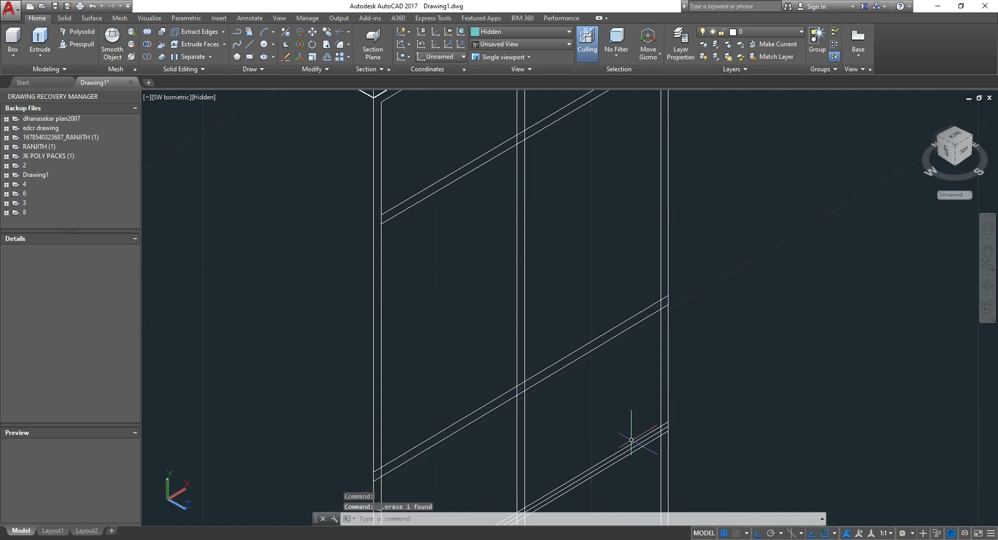
{"action": "scroll", "coordinate": [602, 314], "scroll_direction": "down", "scroll_amount": 3}
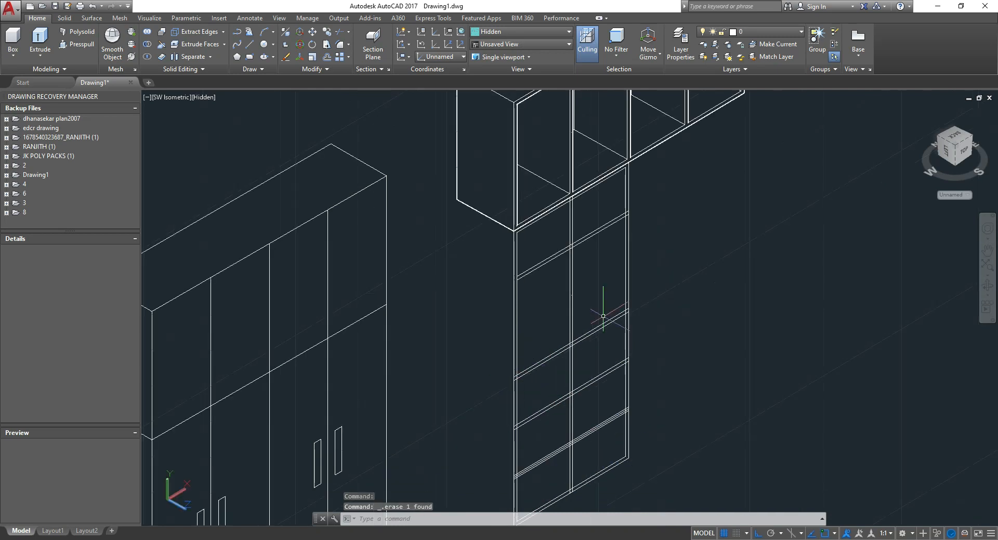
{"action": "scroll", "coordinate": [628, 461], "scroll_direction": "up", "scroll_amount": 5}
{"action": "left_click", "coordinate": [624, 439]}
{"action": "key", "text": "Delete"}
Step: Trim the third shelf's line ends inside the left side panel and the overlapping lines where it crosses the central partition
{"action": "type", "text": "tr"}
{"action": "key", "text": "Return"}
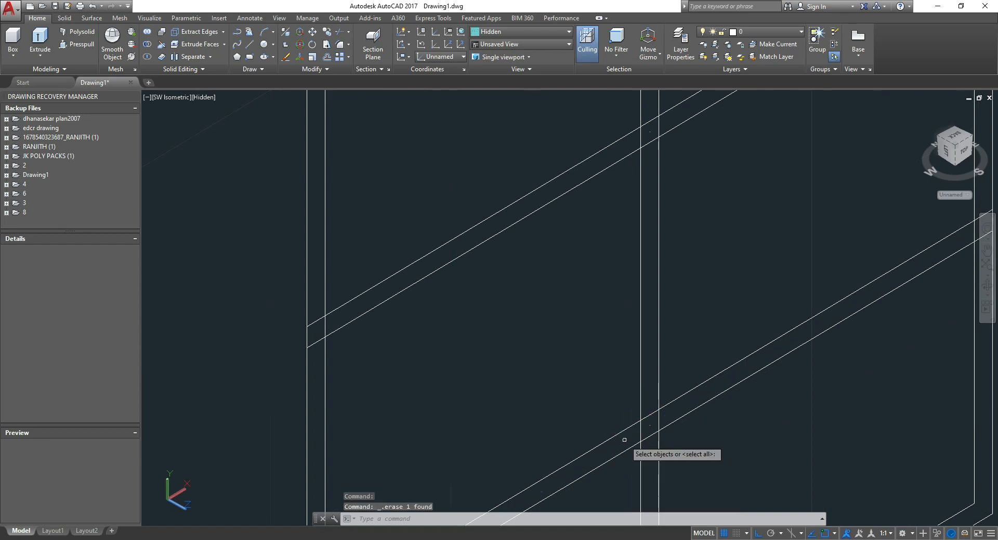
{"action": "key", "text": "Return"}
{"action": "left_click", "coordinate": [317, 342]}
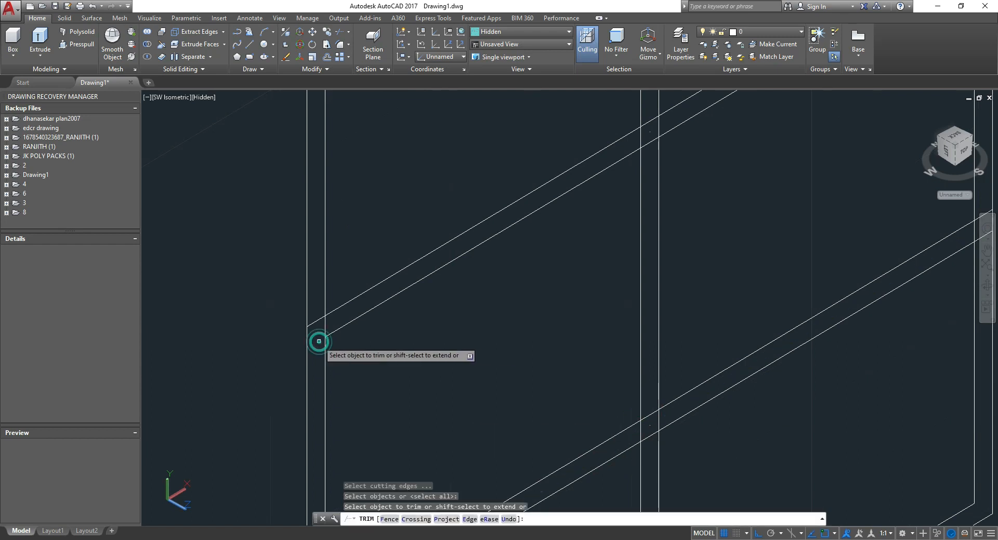
{"action": "left_click", "coordinate": [317, 321]}
{"action": "left_click", "coordinate": [646, 146]}
{"action": "left_click", "coordinate": [651, 120]}
{"action": "left_click", "coordinate": [640, 136]}
{"action": "left_click", "coordinate": [658, 126]}
Step: Trim the overlapping shelf and partition lines where the lowest shelf crosses the central partition
{"action": "scroll", "coordinate": [657, 422], "scroll_direction": "up", "scroll_amount": 3}
{"action": "left_click", "coordinate": [643, 429]}
{"action": "left_click", "coordinate": [632, 378]}
{"action": "left_click", "coordinate": [641, 428]}
{"action": "left_click", "coordinate": [644, 445]}
{"action": "left_click", "coordinate": [642, 405]}
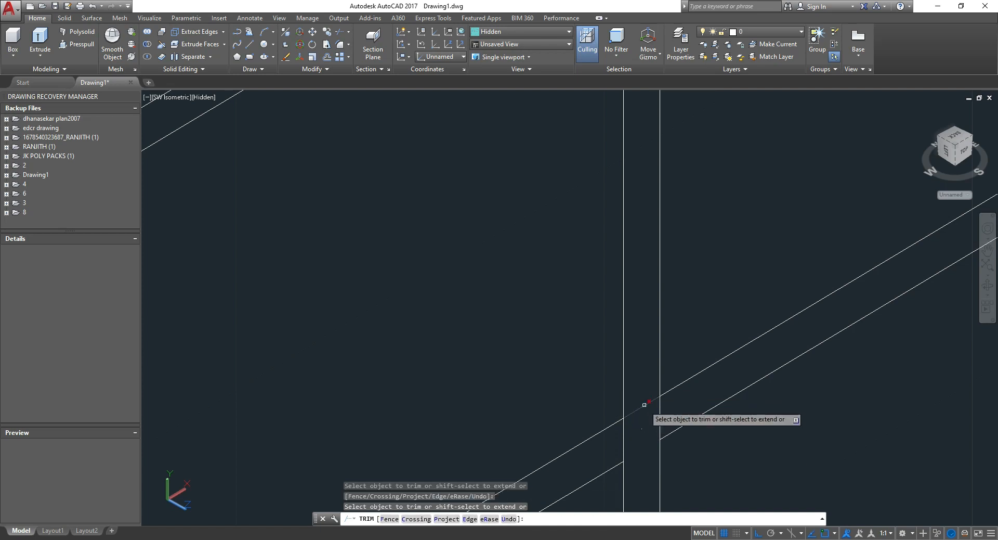
{"action": "left_click", "coordinate": [624, 433]}
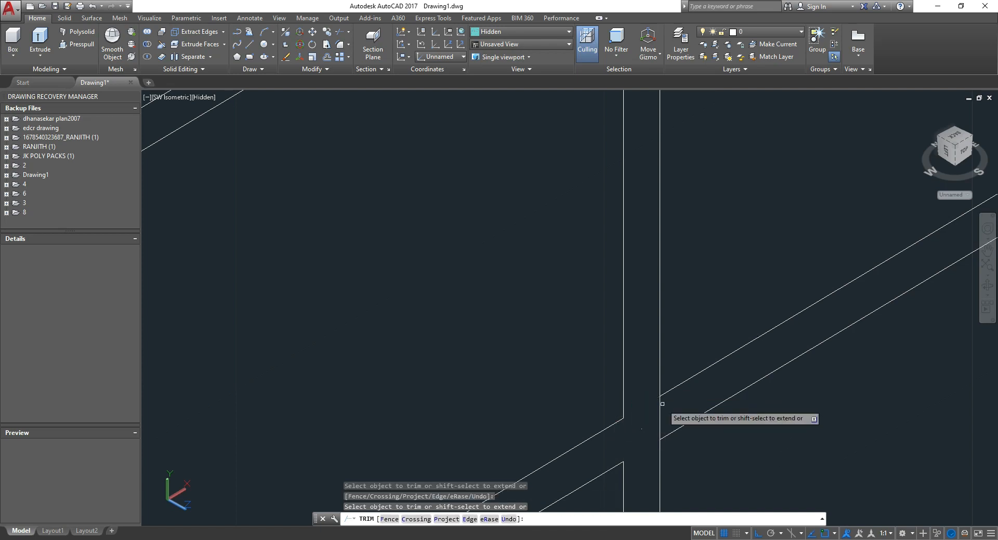
Step: Trim the second shelf's line ends inside the left side panel and the overlapping lines where it crosses the central partition
{"action": "scroll", "coordinate": [661, 405], "scroll_direction": "down", "scroll_amount": 3}
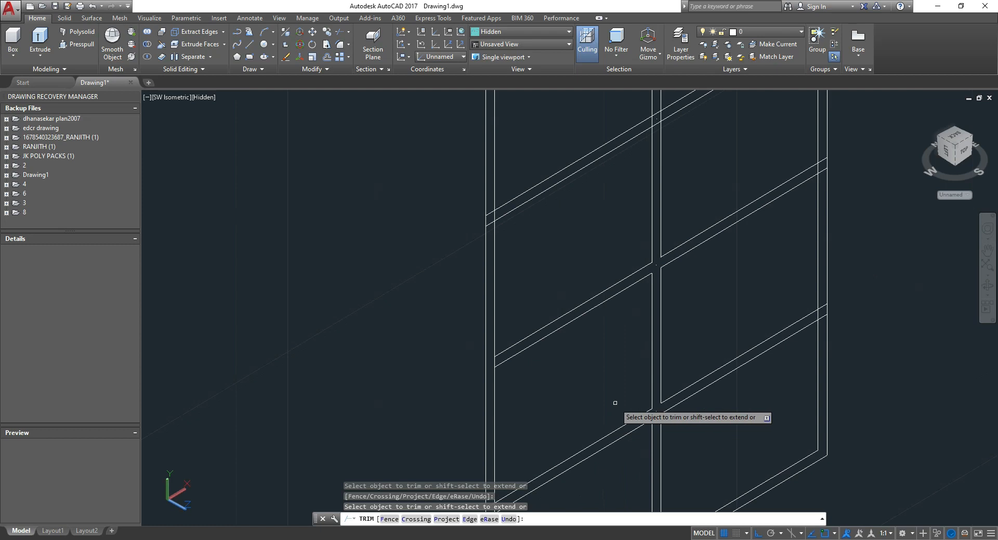
{"action": "scroll", "coordinate": [478, 223], "scroll_direction": "up", "scroll_amount": 2}
{"action": "scroll", "coordinate": [477, 223], "scroll_direction": "up", "scroll_amount": 3}
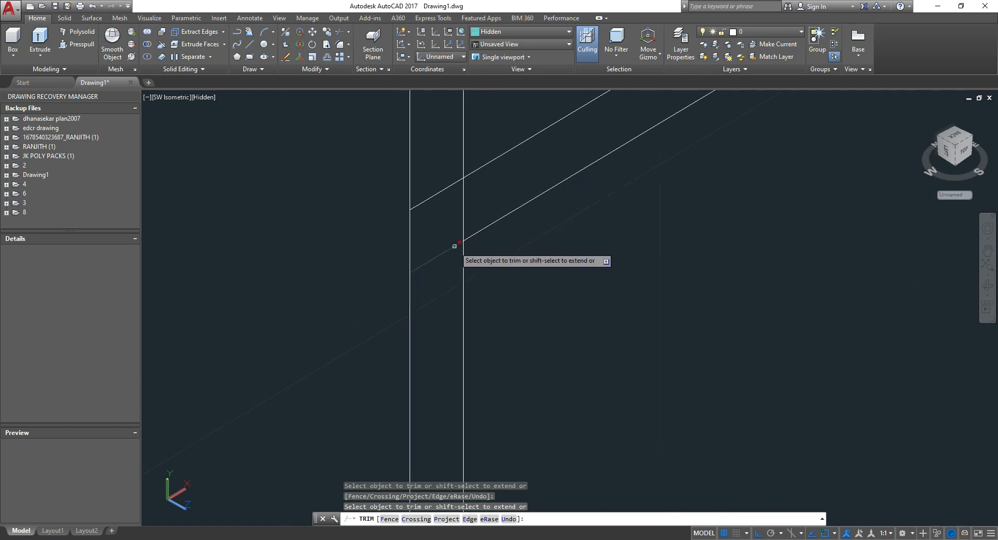
{"action": "left_click", "coordinate": [440, 192]}
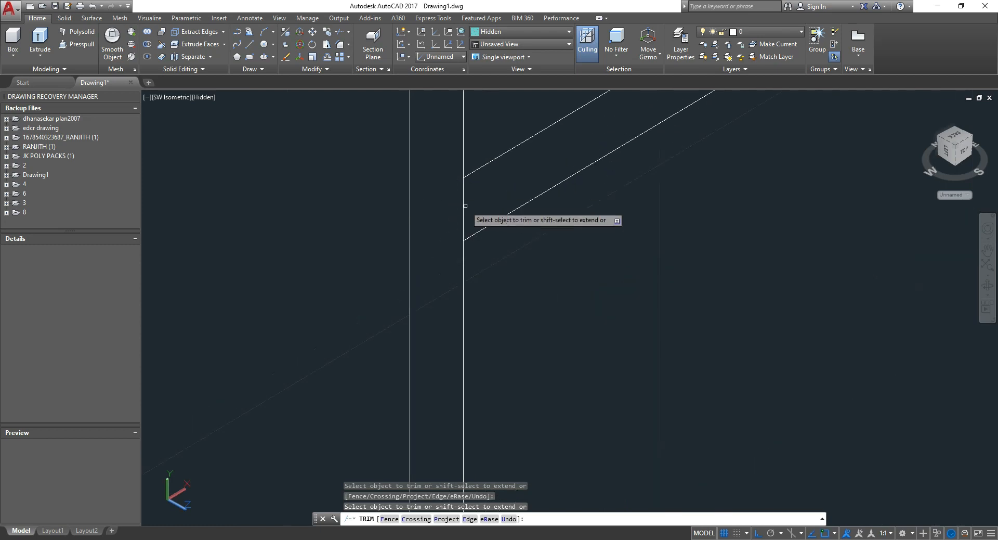
{"action": "left_click", "coordinate": [462, 205]}
{"action": "scroll", "coordinate": [418, 259], "scroll_direction": "down", "scroll_amount": 8}
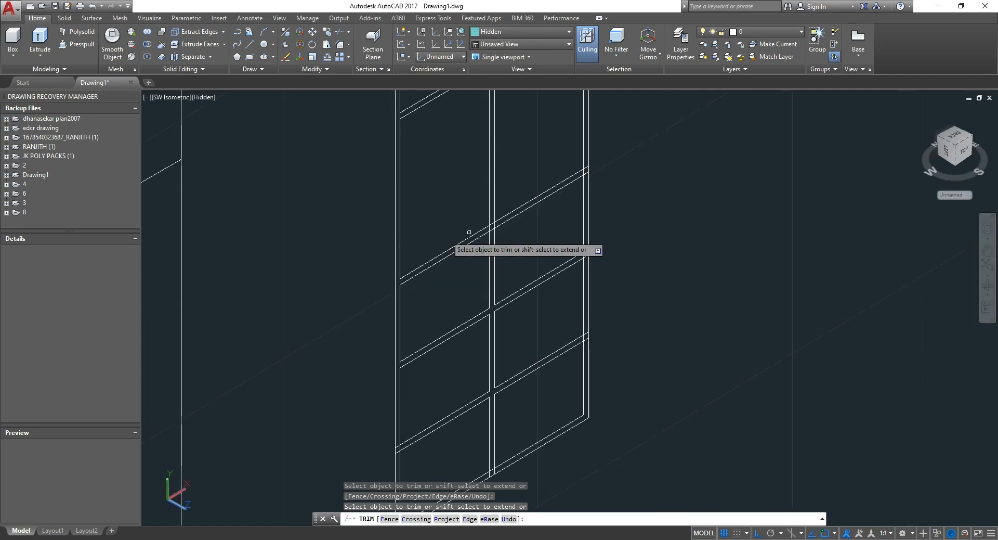
{"action": "scroll", "coordinate": [510, 224], "scroll_direction": "up", "scroll_amount": 3}
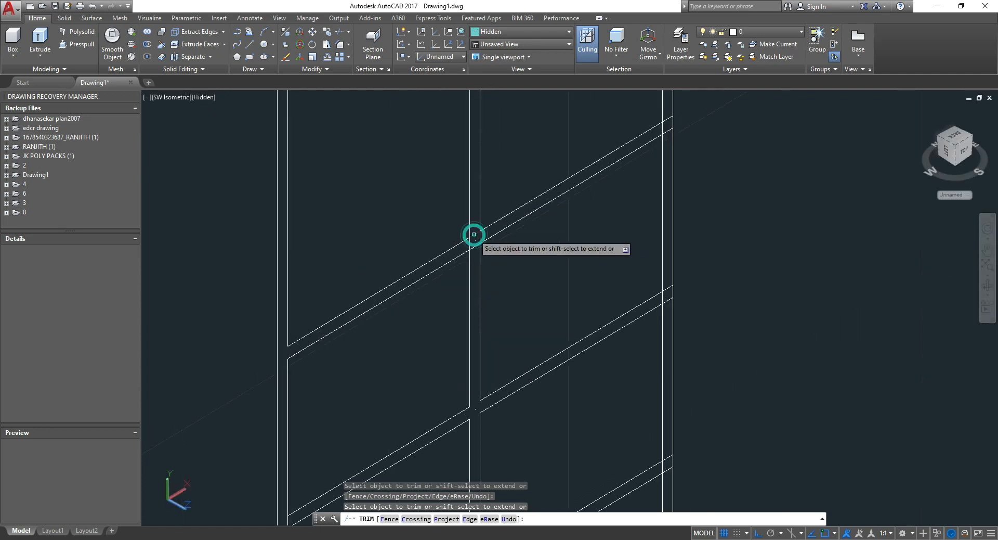
{"action": "left_click", "coordinate": [473, 234]}
{"action": "left_click", "coordinate": [473, 242]}
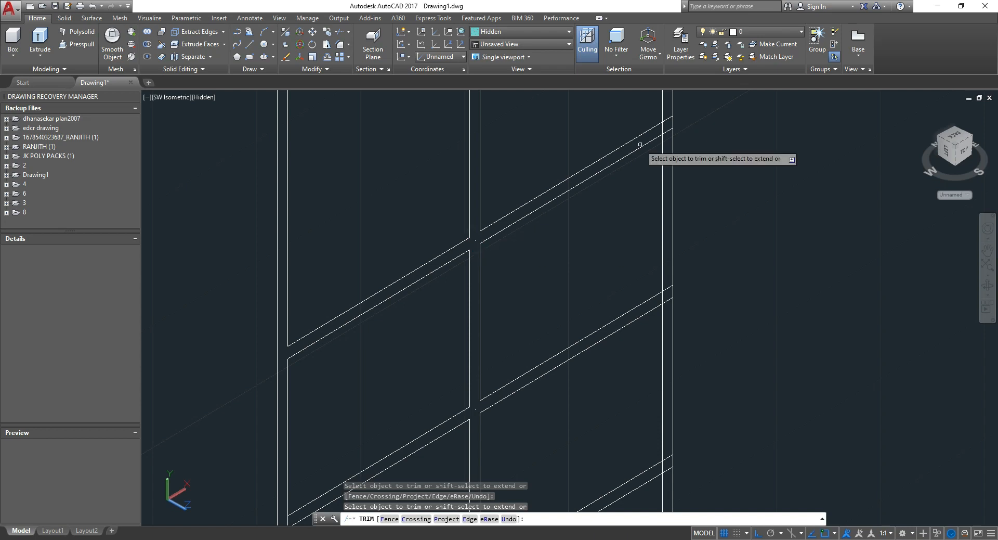
Step: Trim the second and third shelves' line ends inside the right side panel and the panel line between them
{"action": "left_click", "coordinate": [664, 128]}
{"action": "left_click", "coordinate": [667, 287]}
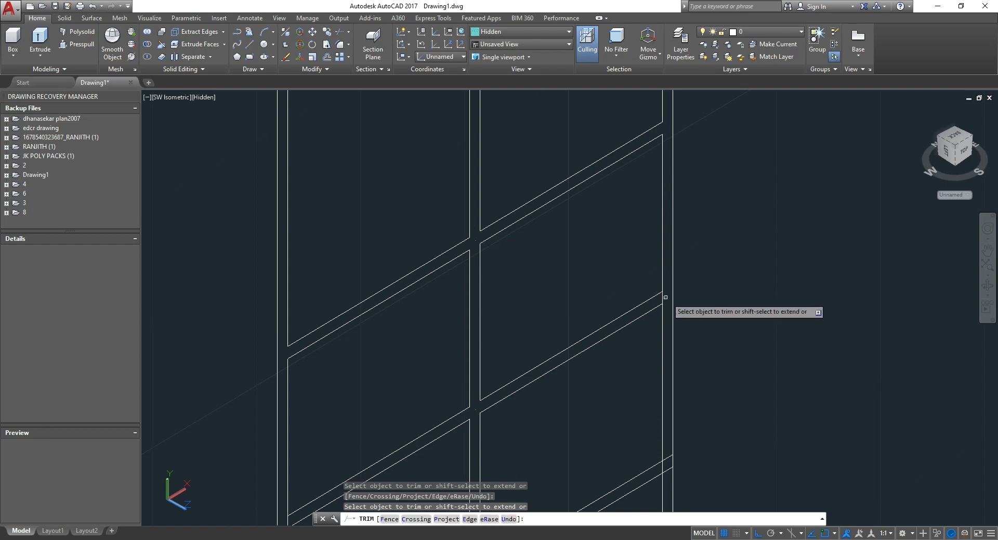
{"action": "left_click", "coordinate": [665, 297]}
{"action": "left_click", "coordinate": [662, 299]}
{"action": "scroll", "coordinate": [607, 238], "scroll_direction": "down", "scroll_amount": 3}
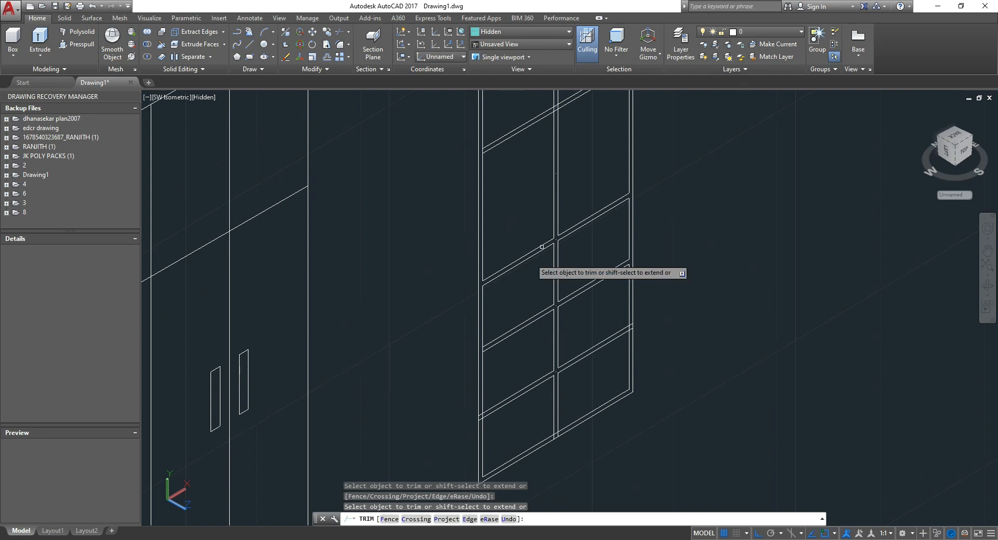
{"action": "key", "text": "Escape"}
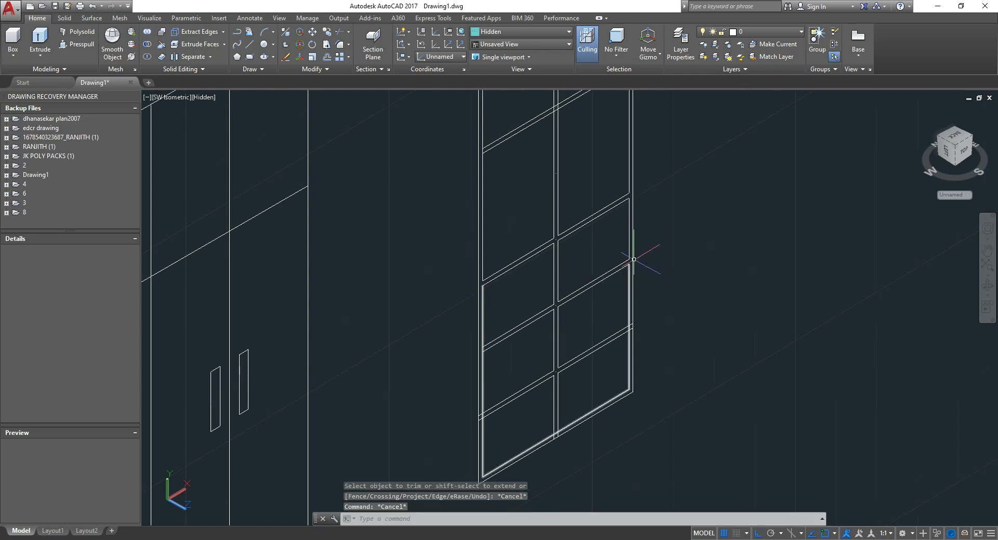
Step: Trim the left side panel's inner line between the first shelf's two lines
{"action": "middle_click_drag", "start_coordinate": [629, 257], "coordinate": [611, 276]}
{"action": "type", "text": "tr"}
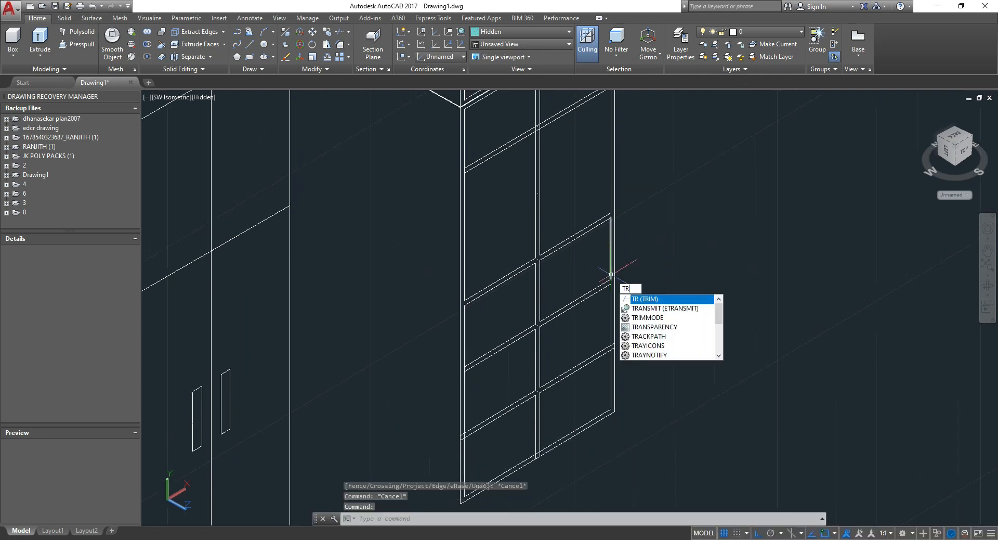
{"action": "key", "text": "Return"}
{"action": "key", "text": "Return"}
{"action": "scroll", "coordinate": [457, 156], "scroll_direction": "up", "scroll_amount": 3}
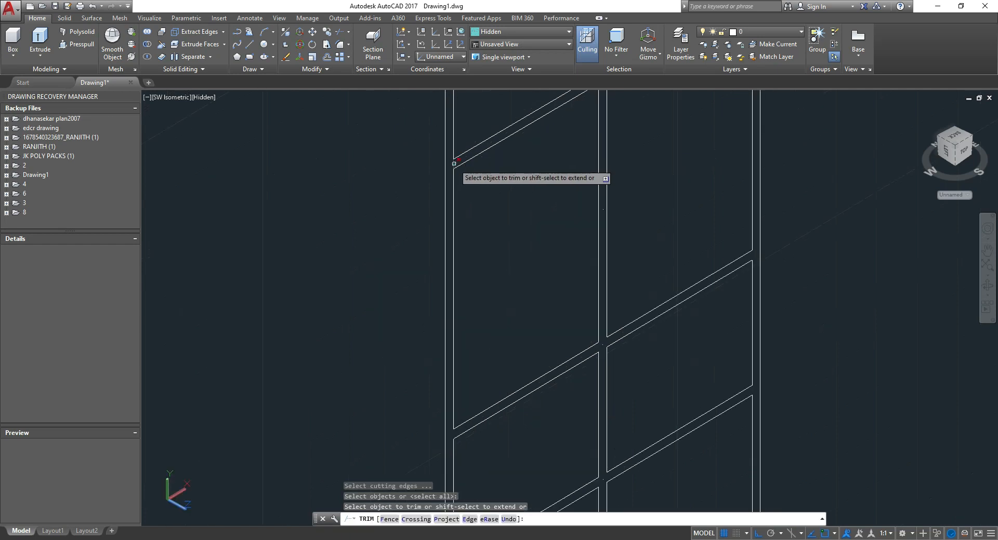
{"action": "left_click", "coordinate": [455, 164]}
{"action": "scroll", "coordinate": [508, 285], "scroll_direction": "down", "scroll_amount": 4}
Step: Trim the central partition's line ends within the top board directly below the loft
{"action": "scroll", "coordinate": [535, 147], "scroll_direction": "up", "scroll_amount": 5}
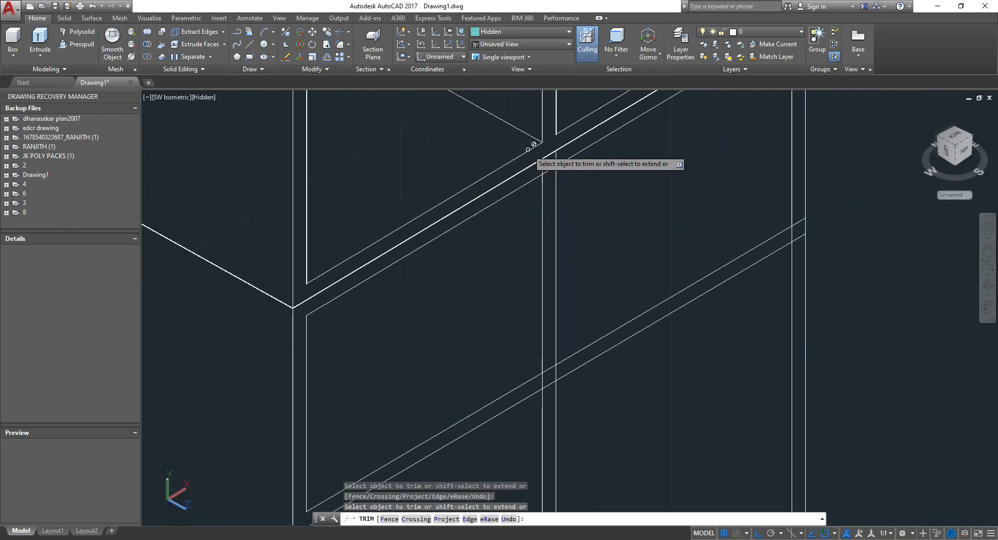
{"action": "scroll", "coordinate": [563, 169], "scroll_direction": "up", "scroll_amount": 4}
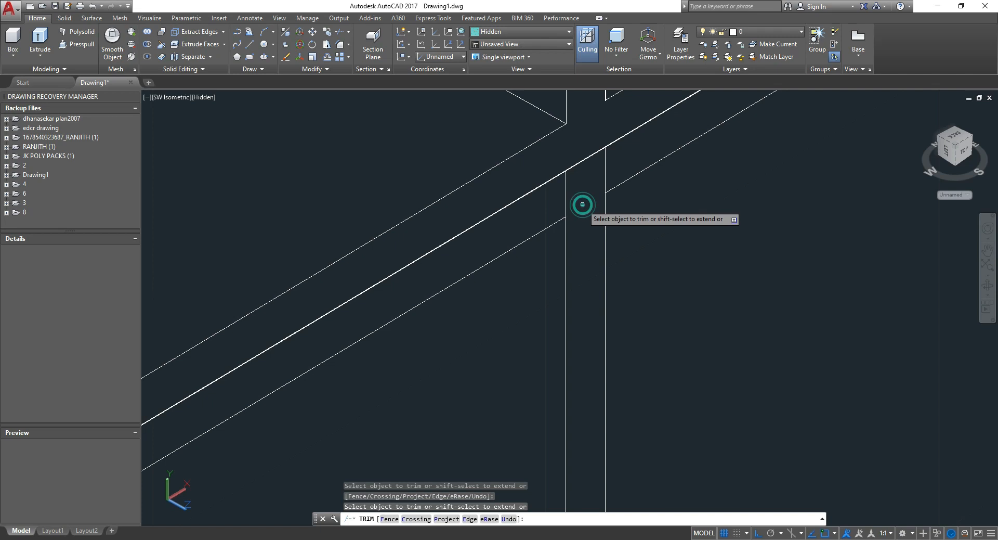
{"action": "left_click", "coordinate": [562, 200]}
{"action": "left_click", "coordinate": [574, 187]}
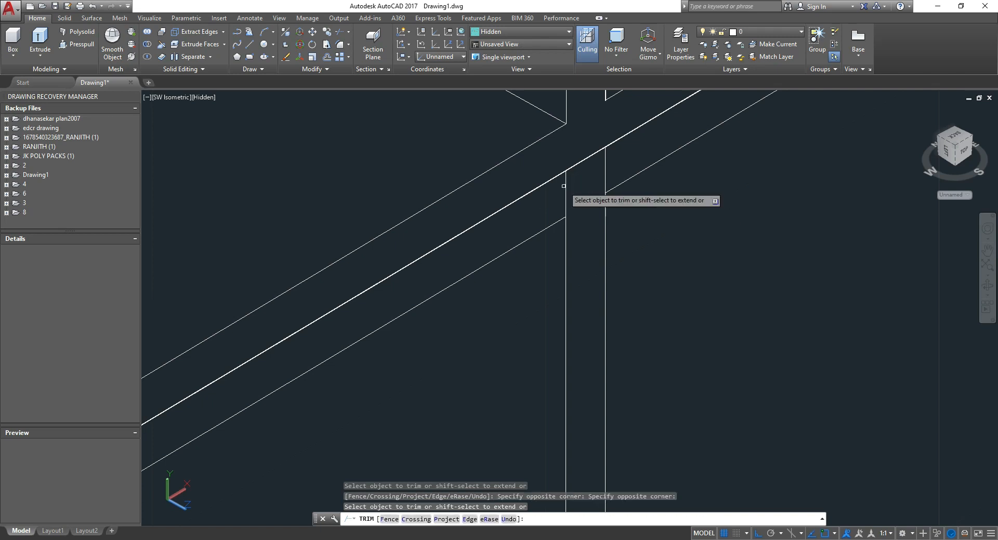
{"action": "left_click", "coordinate": [564, 185]}
{"action": "left_click", "coordinate": [604, 176]}
{"action": "scroll", "coordinate": [604, 176], "scroll_direction": "down", "scroll_amount": 4}
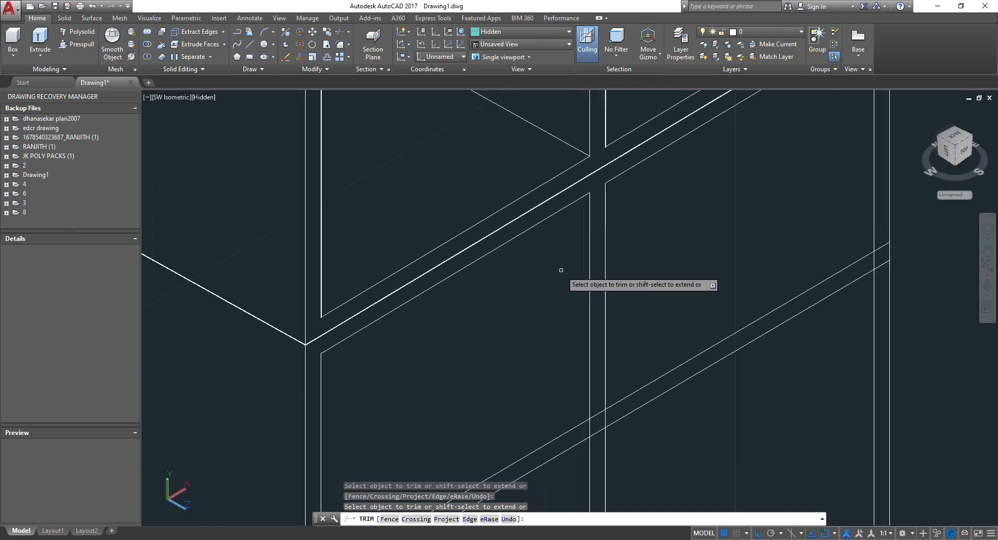
Step: Trim the first shelf's line ends inside the right side panel and the panel line between them
{"action": "scroll", "coordinate": [920, 263], "scroll_direction": "up", "scroll_amount": 3}
{"action": "left_click", "coordinate": [860, 264]}
{"action": "left_click", "coordinate": [852, 232]}
{"action": "left_click", "coordinate": [837, 247]}
{"action": "left_click", "coordinate": [846, 254]}
{"action": "scroll", "coordinate": [642, 190], "scroll_direction": "down", "scroll_amount": 3}
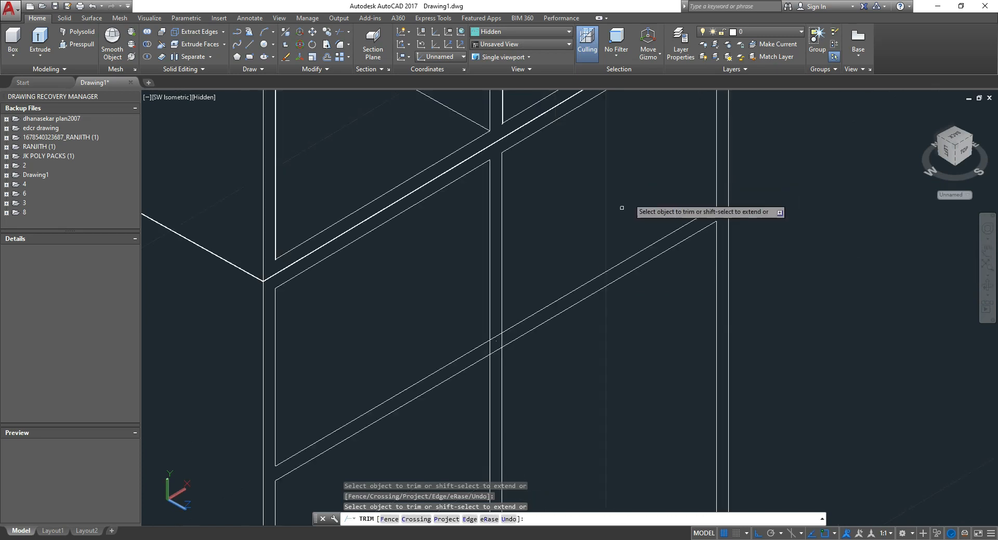
Step: Trim the overlapping shelf and partition lines where the first shelf crosses the central partition
{"action": "scroll", "coordinate": [499, 356], "scroll_direction": "up", "scroll_amount": 4}
{"action": "left_click", "coordinate": [471, 353]}
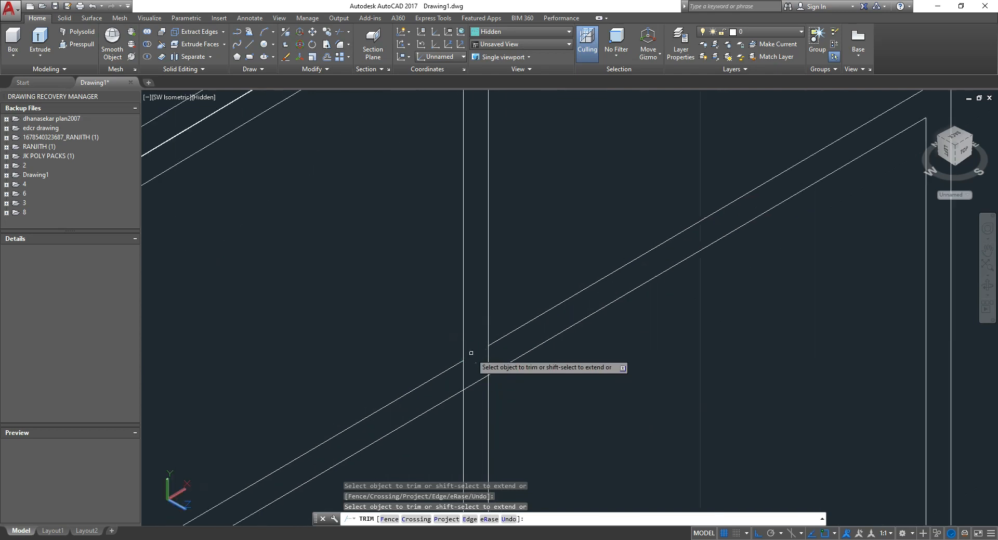
{"action": "left_click", "coordinate": [463, 374]}
{"action": "left_click", "coordinate": [475, 382]}
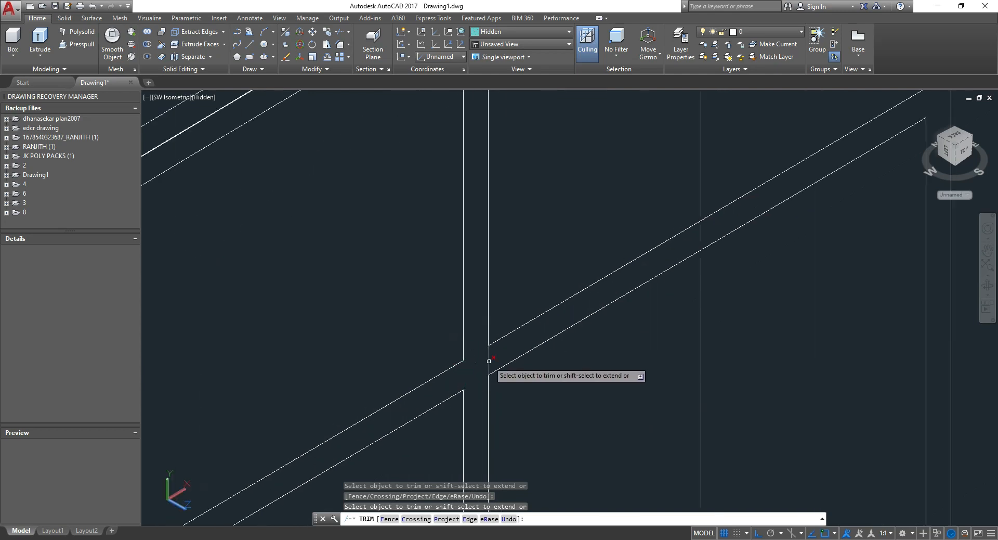
{"action": "scroll", "coordinate": [476, 333], "scroll_direction": "down", "scroll_amount": 6}
{"action": "scroll", "coordinate": [478, 325], "scroll_direction": "down", "scroll_amount": 4}
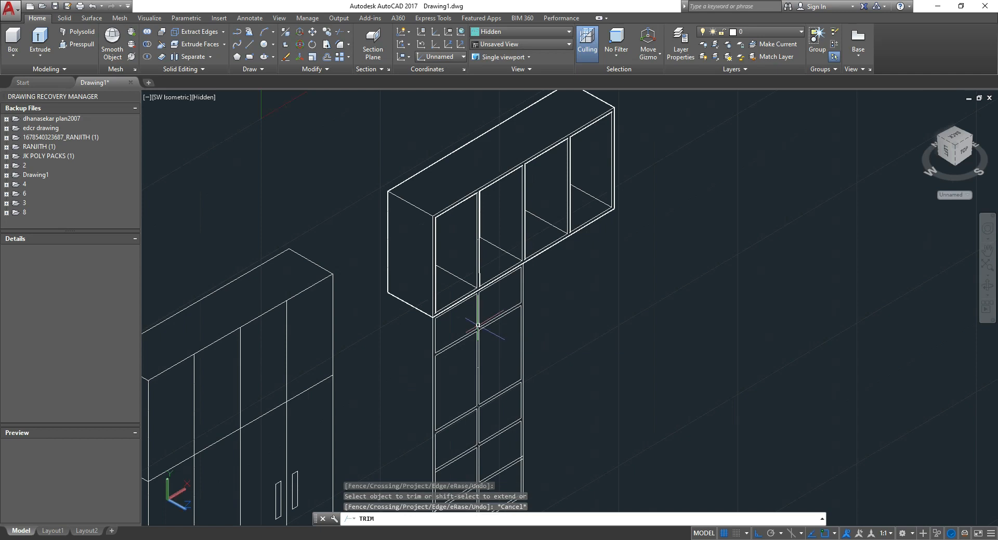
{"action": "key", "text": "Escape"}
Step: Press-pull the shelved section's frame 1'6" deep, checking the reference wardrobe image in WhatsApp
{"action": "left_click", "coordinate": [80, 44]}
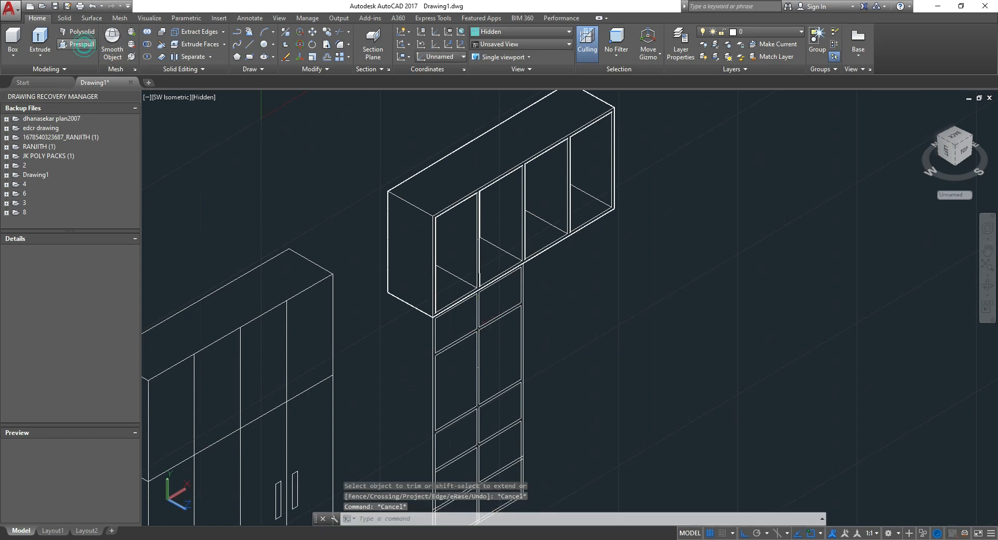
{"action": "left_click", "coordinate": [432, 378]}
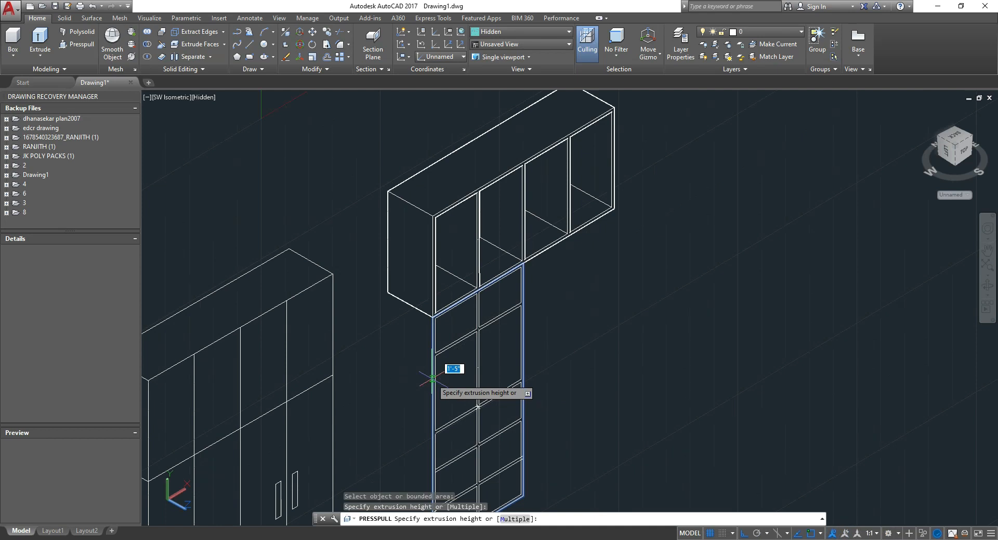
{"action": "key", "text": "alt+Tab"}
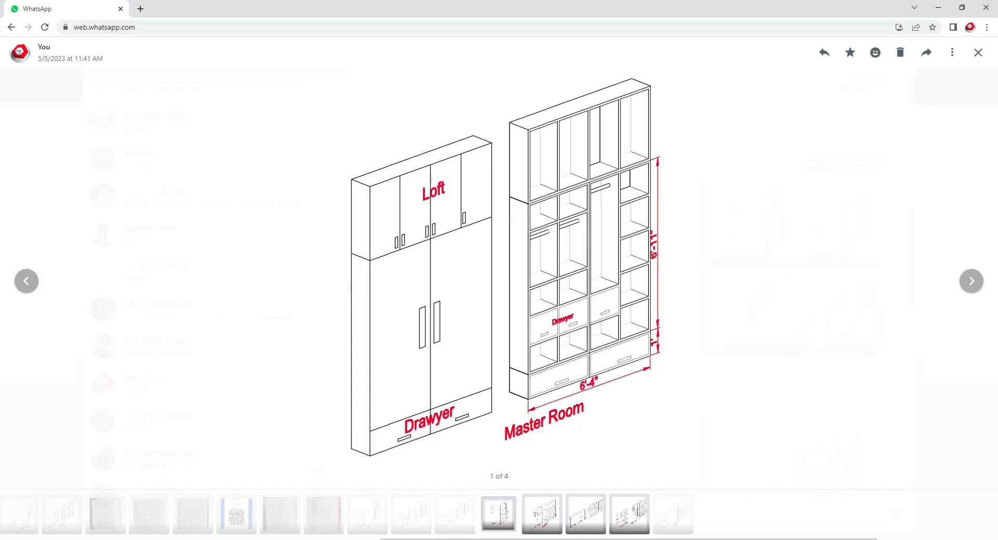
{"action": "key", "text": "alt+Tab"}
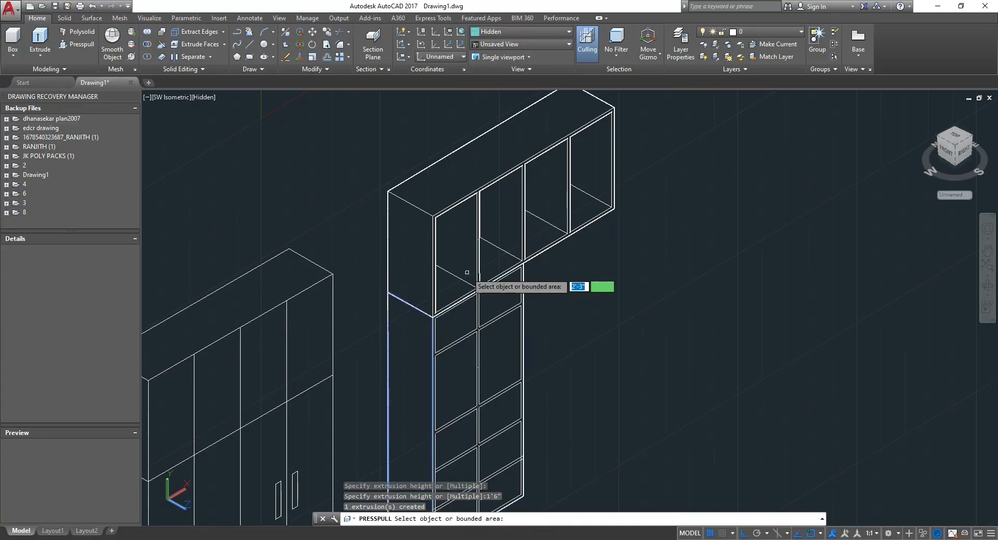
Step: Press-pull the two compartments of the top row, directly below the loft, 1'5" into the cabinet
{"action": "left_click", "coordinate": [452, 331]}
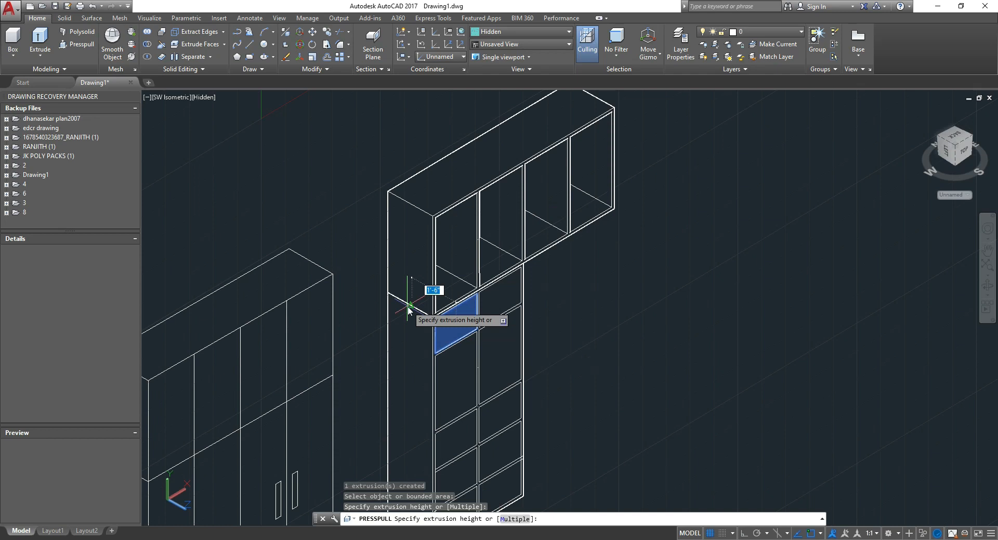
{"action": "type", "text": "1'5\""}
{"action": "key", "text": "Return"}
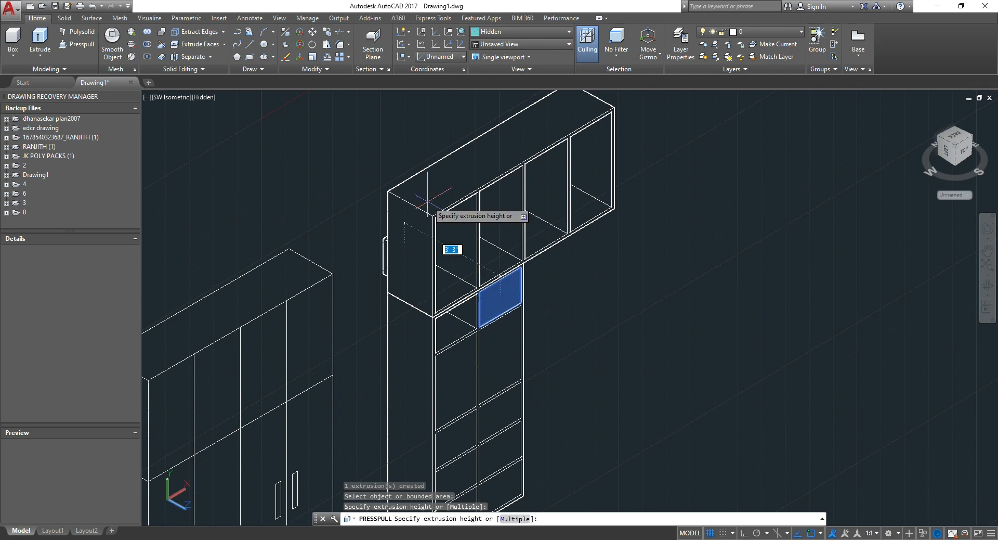
Step: Press-pull the two tall compartments of the second row 1'5" into the cabinet
{"action": "left_click", "coordinate": [461, 379]}
{"action": "type", "text": "1'5\""}
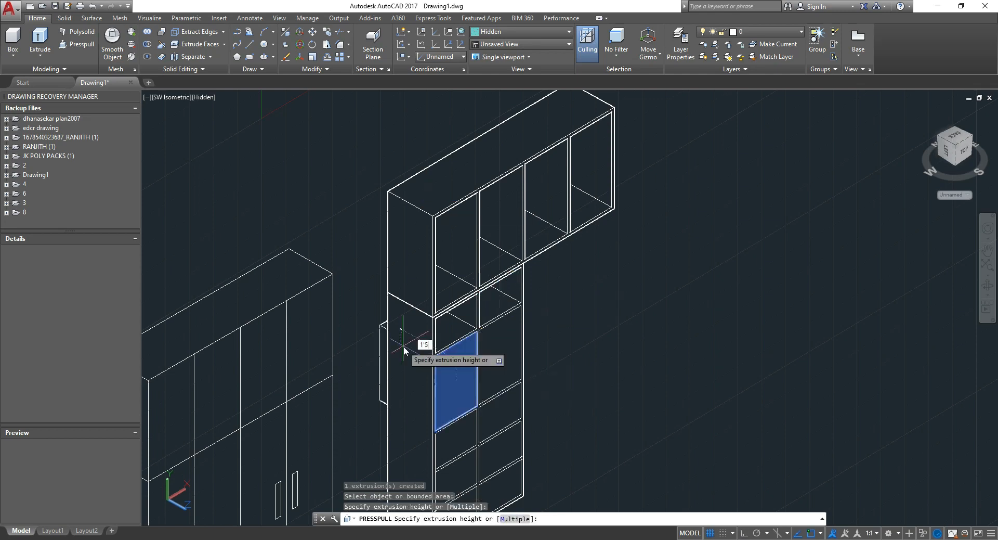
{"action": "key", "text": "Return"}
{"action": "left_click", "coordinate": [492, 360]}
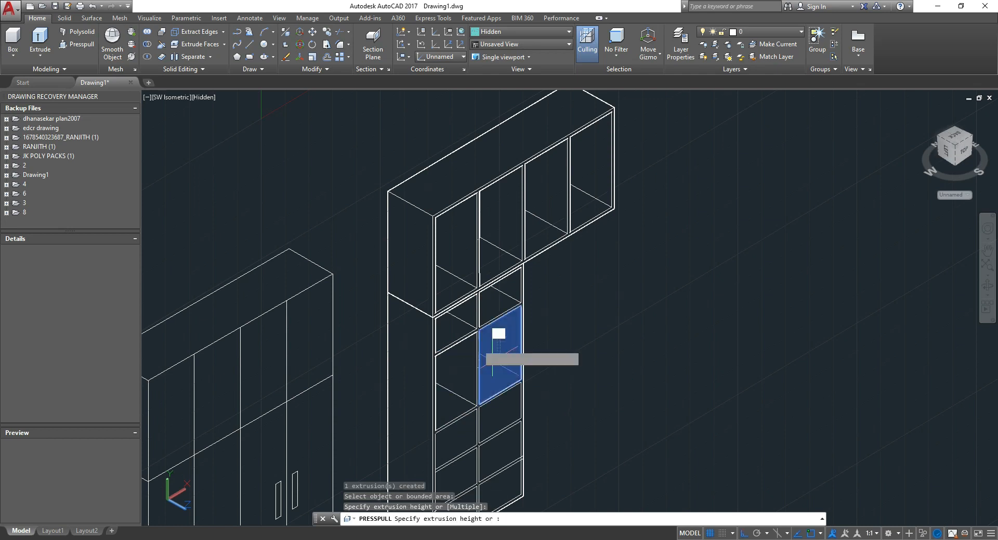
{"action": "type", "text": "1'5\""}
{"action": "key", "text": "Return"}
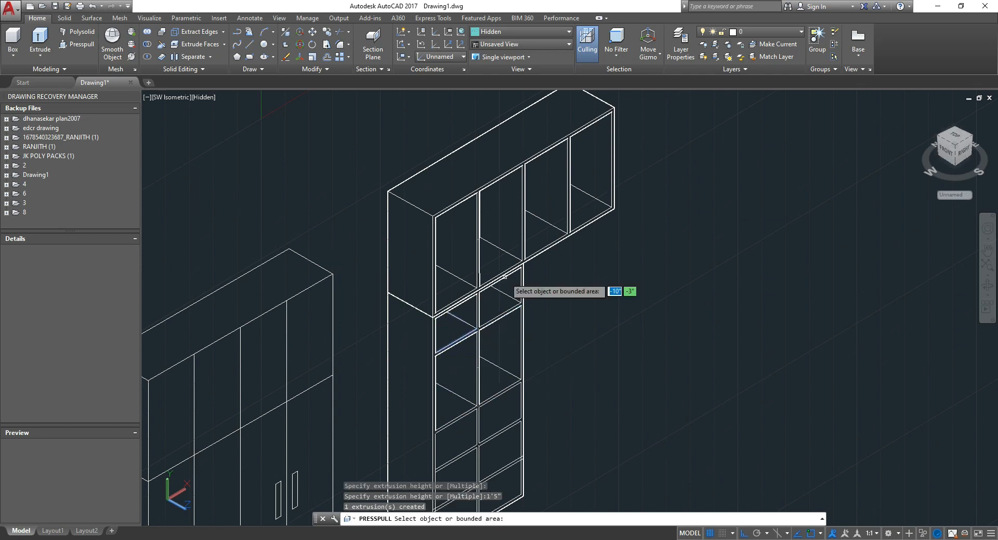
{"action": "scroll", "coordinate": [515, 291], "scroll_direction": "down", "scroll_amount": 3}
{"action": "key", "text": "Escape"}
{"action": "key", "text": "Escape"}
{"action": "key", "text": "Escape"}
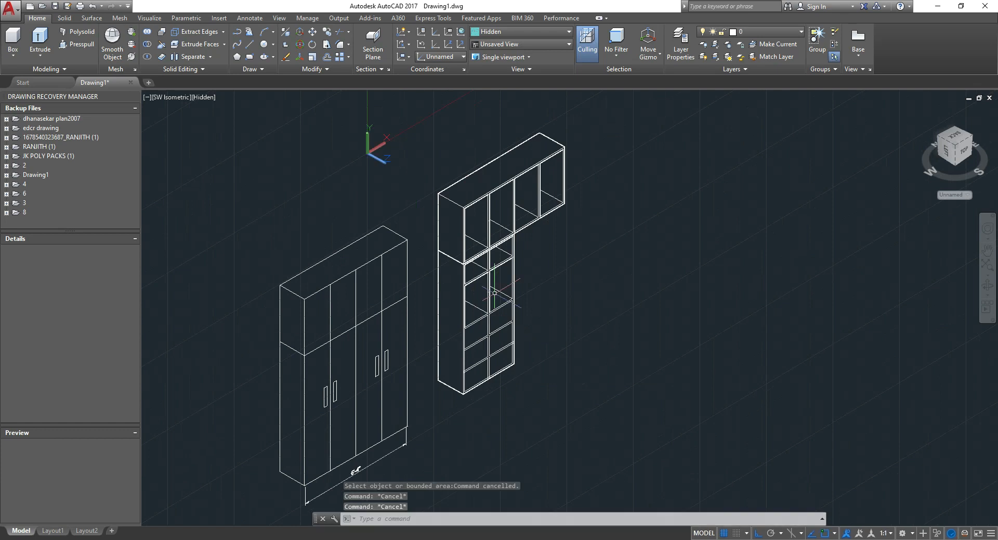
Step: Copy the whole shelved section from its top-left front corner to its top-right front corner, under the loft's other half
{"action": "scroll", "coordinate": [523, 225], "scroll_direction": "up", "scroll_amount": 3}
{"action": "scroll", "coordinate": [522, 225], "scroll_direction": "down", "scroll_amount": 5}
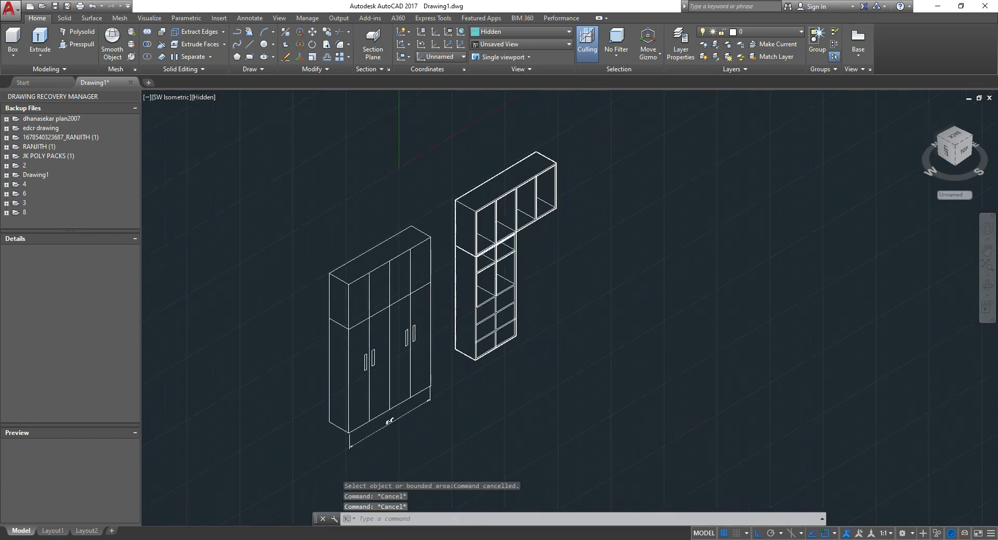
{"action": "scroll", "coordinate": [557, 238], "scroll_direction": "up", "scroll_amount": 4}
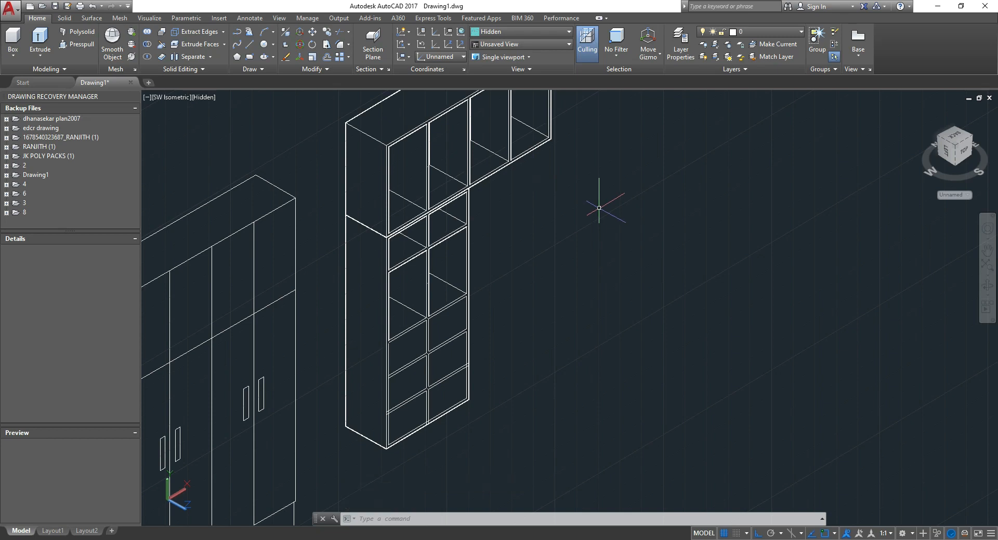
{"action": "left_click", "coordinate": [530, 429]}
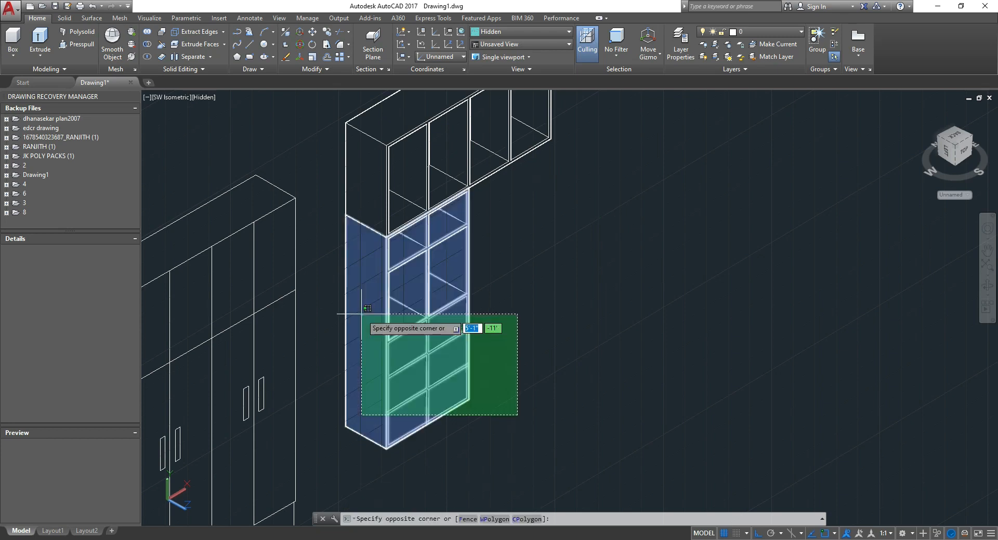
{"action": "left_click", "coordinate": [343, 299]}
{"action": "left_click", "coordinate": [312, 44]}
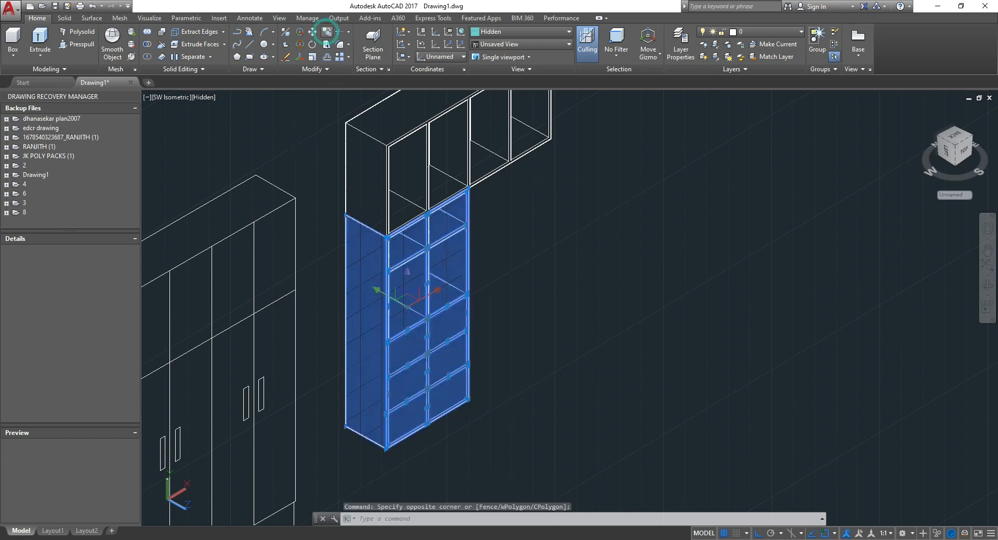
{"action": "scroll", "coordinate": [388, 197], "scroll_direction": "up", "scroll_amount": 2}
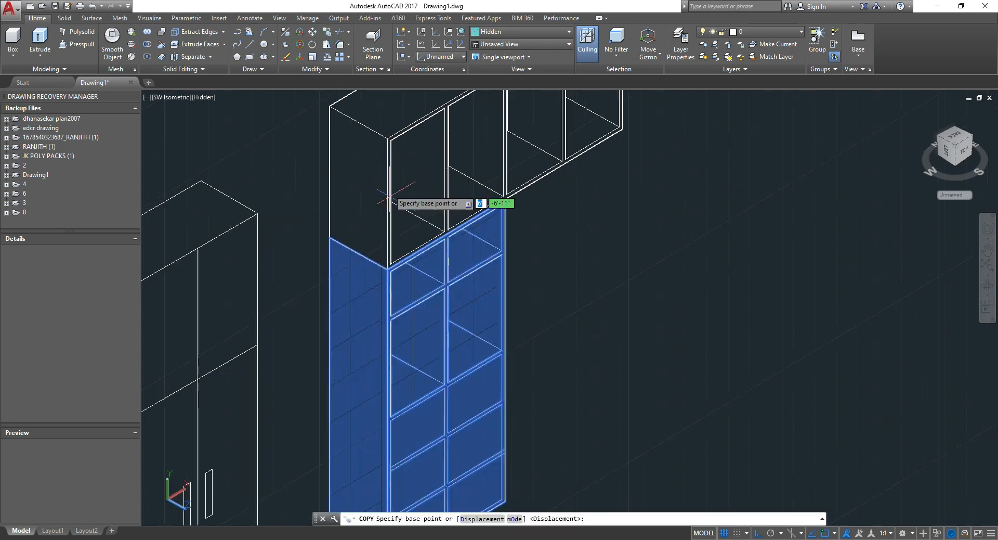
{"action": "left_click", "coordinate": [389, 269]}
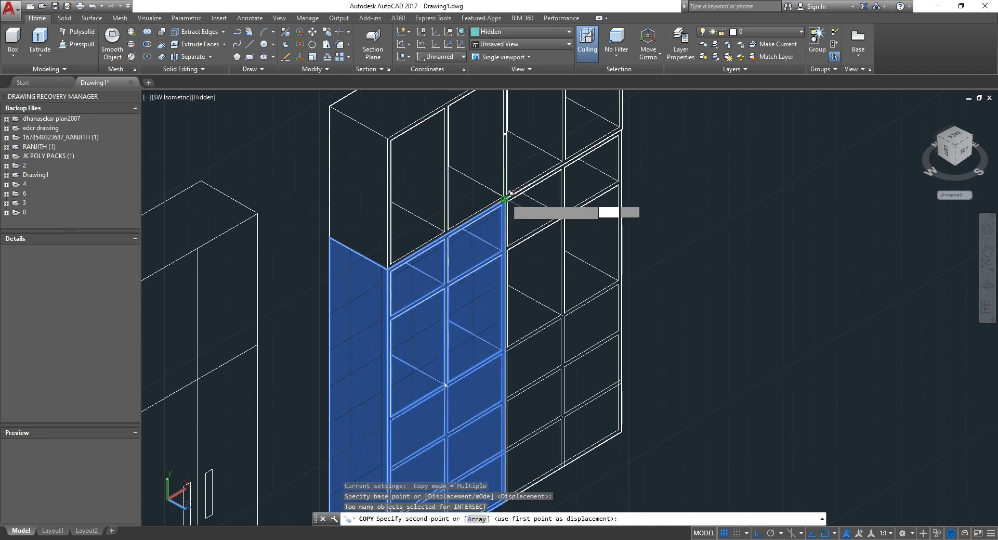
{"action": "left_click", "coordinate": [505, 198]}
{"action": "key", "text": "Escape"}
{"action": "key", "text": "Escape"}
{"action": "key", "text": "Escape"}
{"action": "scroll", "coordinate": [489, 182], "scroll_direction": "down", "scroll_amount": 2}
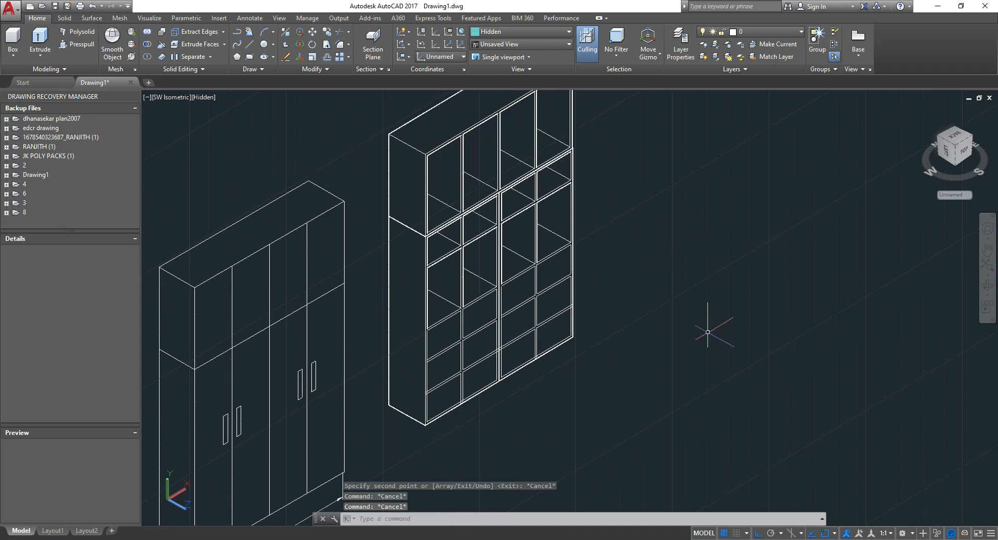
{"action": "scroll", "coordinate": [711, 323], "scroll_direction": "down", "scroll_amount": 2}
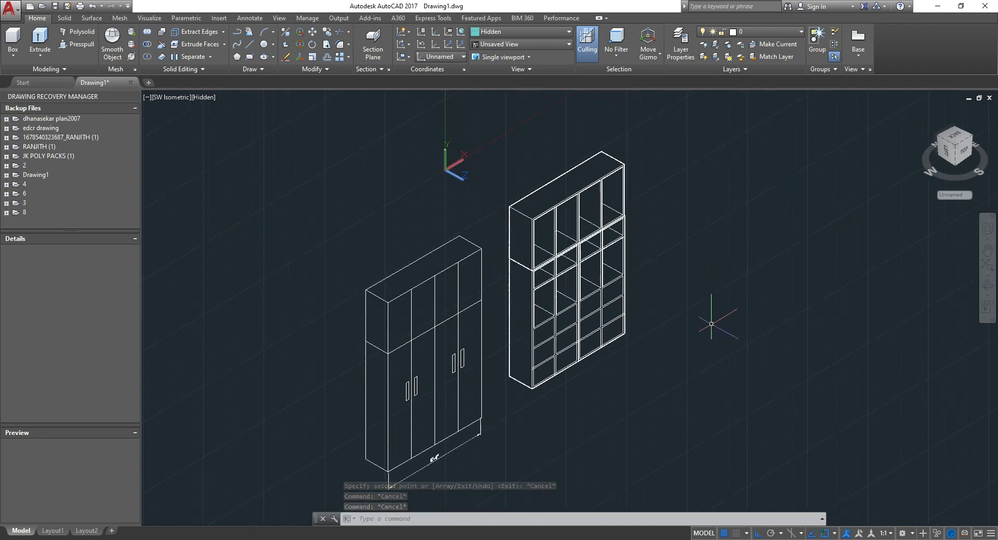
{"action": "middle_click_drag", "start_coordinate": [711, 323], "coordinate": [650, 304]}
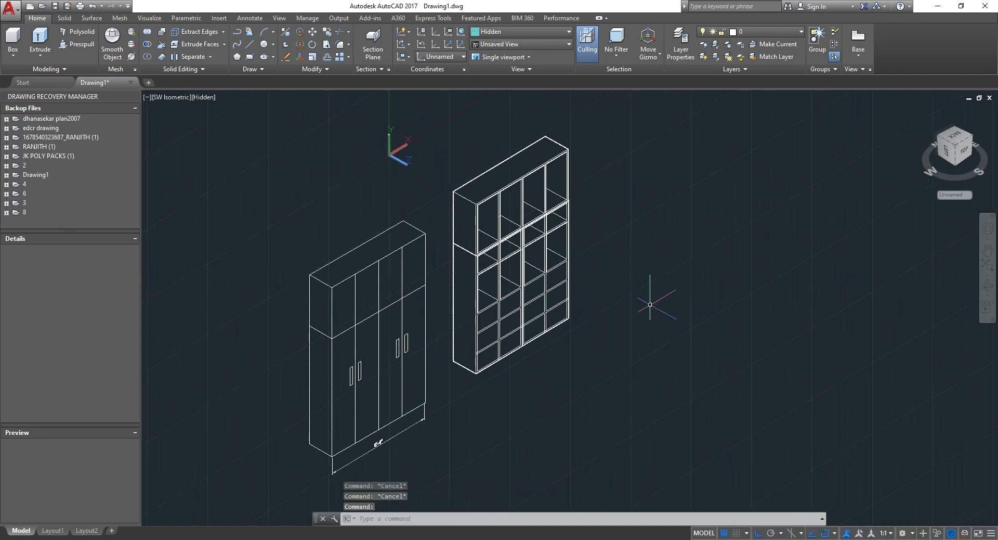